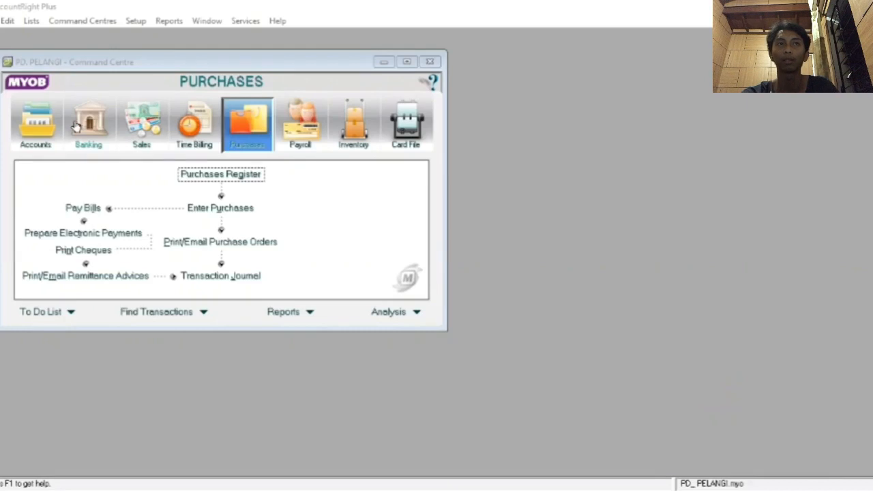
Step: Start a Spend Money transaction from Banking, paid from account 1-1100 Cash In Bank
left_click(77, 126)
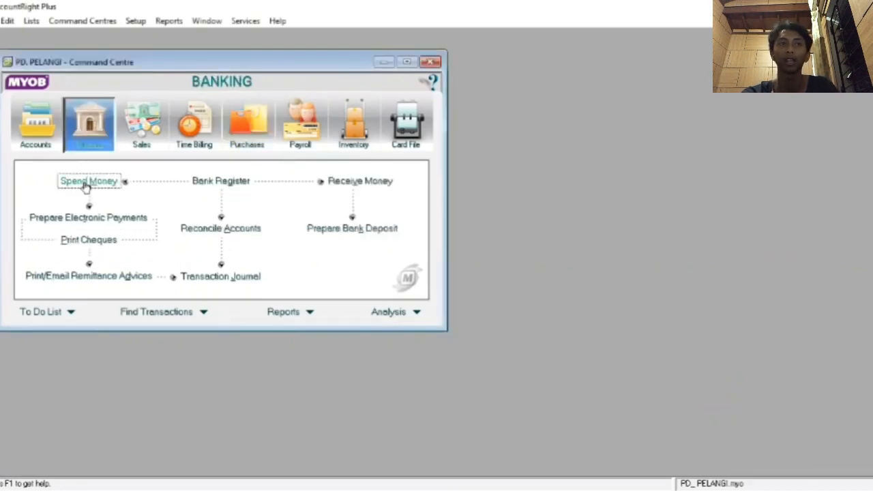
left_click(89, 181)
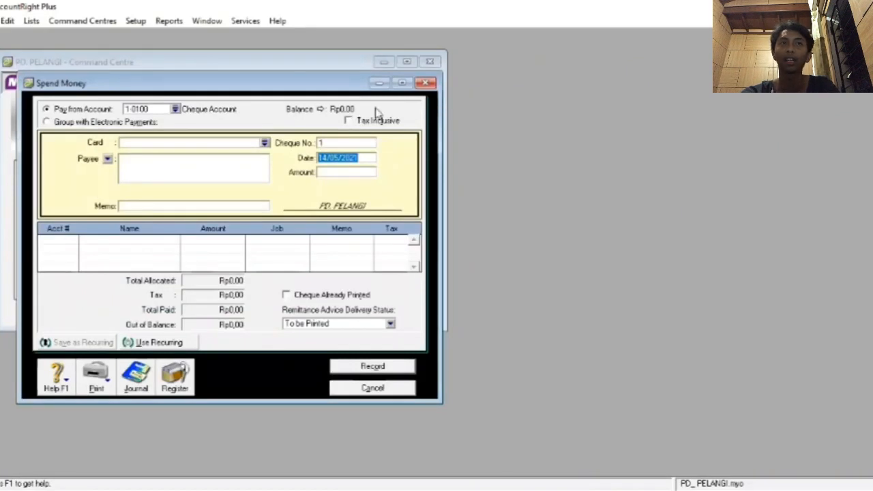
left_click(175, 109)
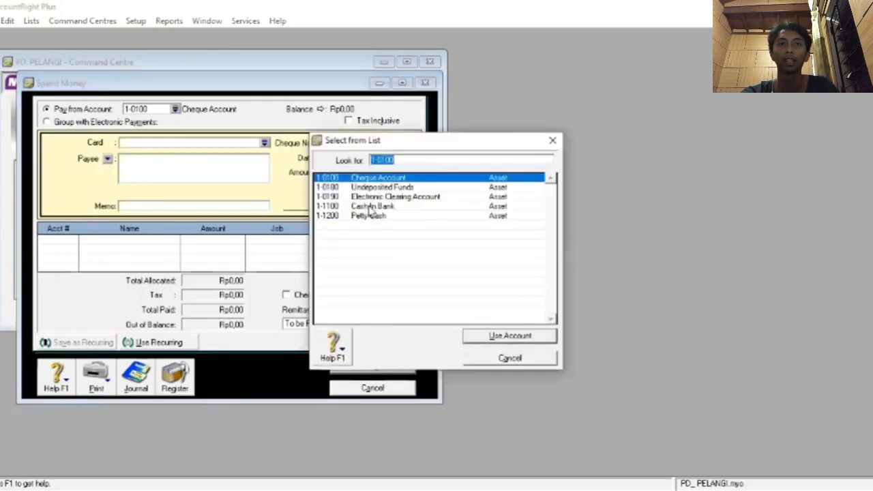
left_click(371, 207)
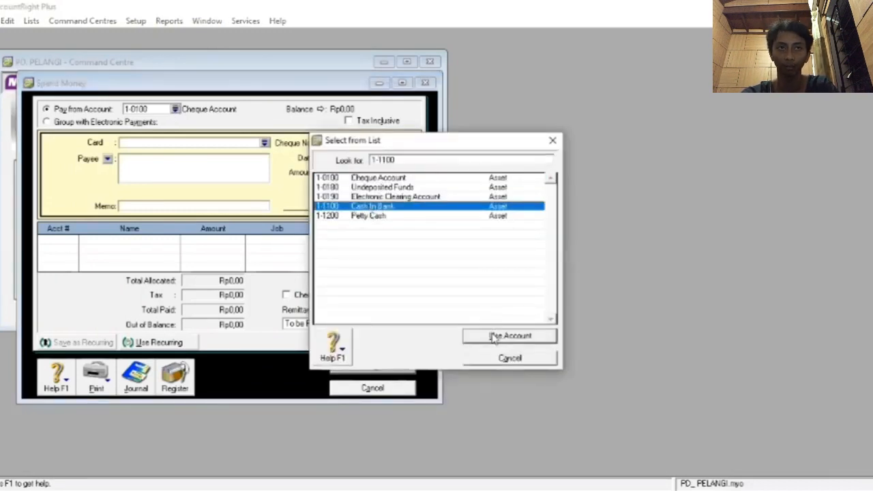
double_click(381, 209)
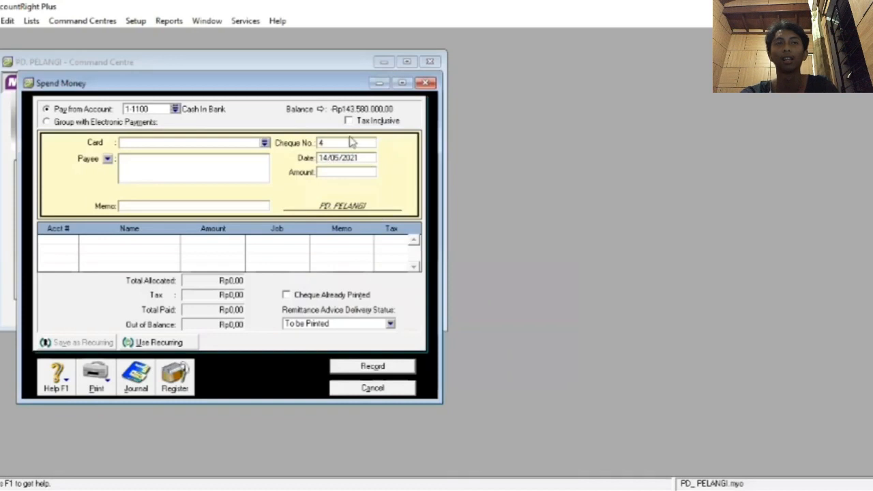
Step: Replace the automatic cheque number of the payment with BKK12-1
left_click(348, 145)
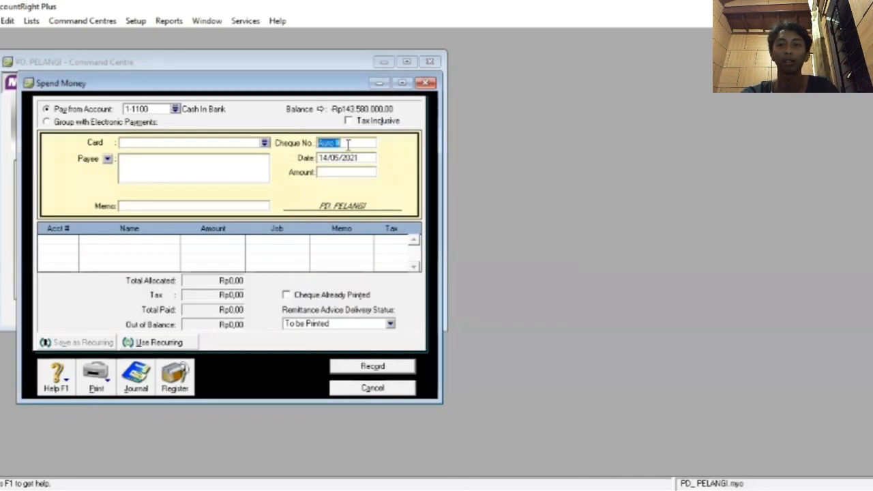
key("BackSpace")
type("BKK")
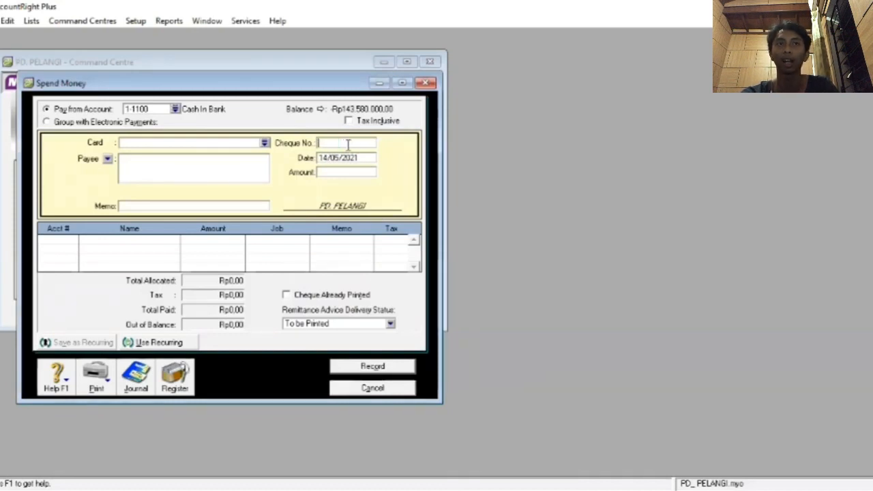
type("12-1")
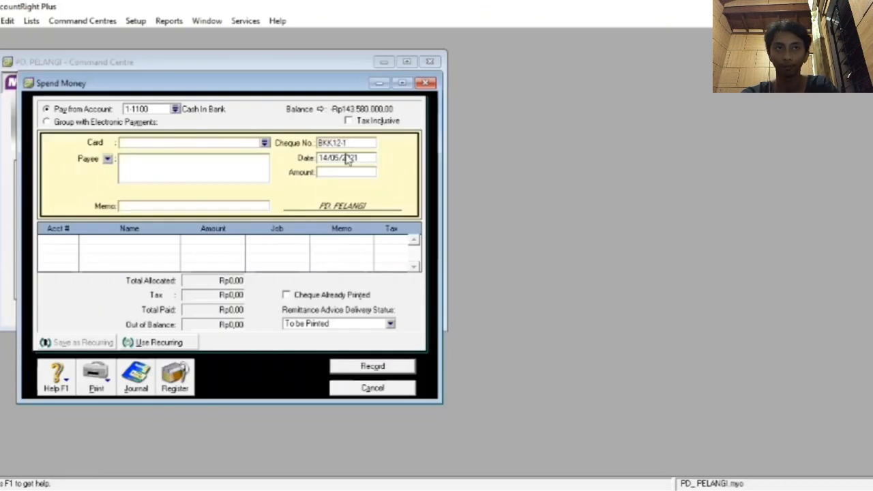
Step: Date the payment 1/12/2020 and set its amount to Rp2.500.000
left_click(346, 157)
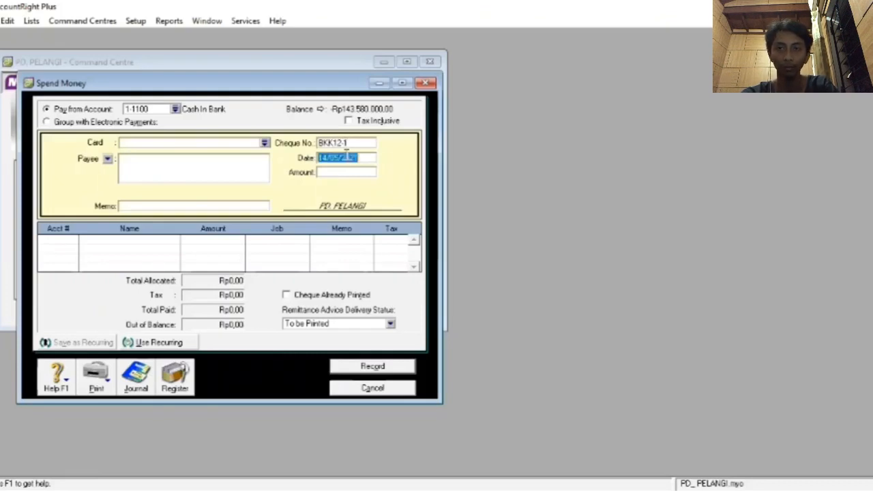
key("BackSpace")
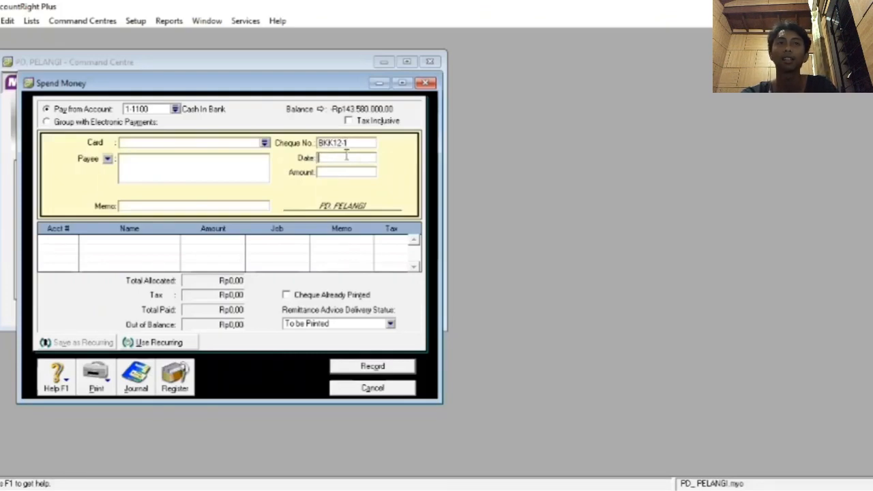
type("1/")
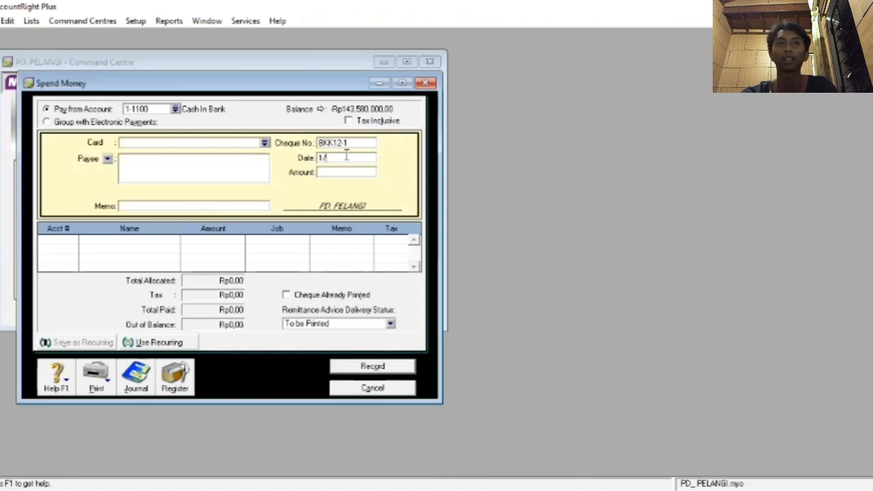
type("12/2")
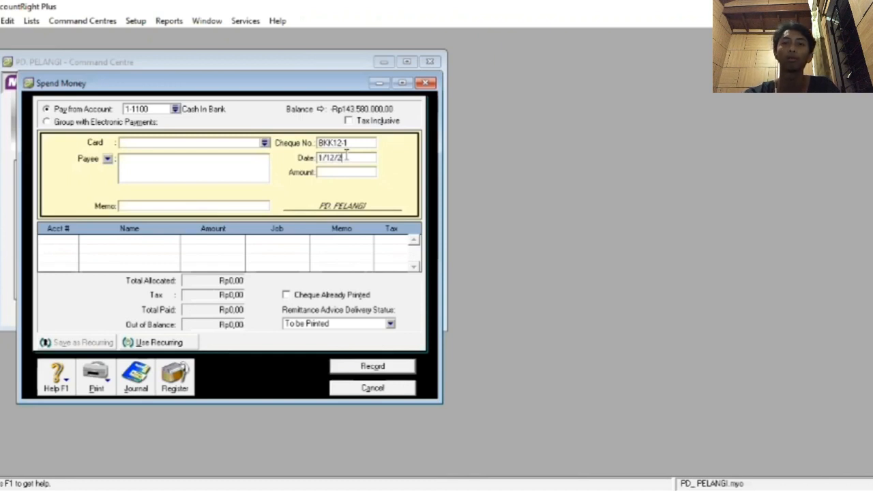
type("01")
type("020")
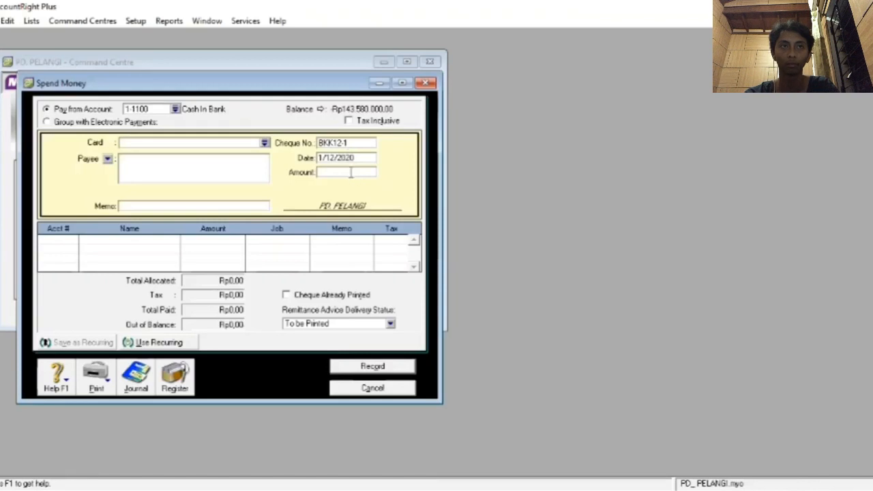
left_click(350, 173)
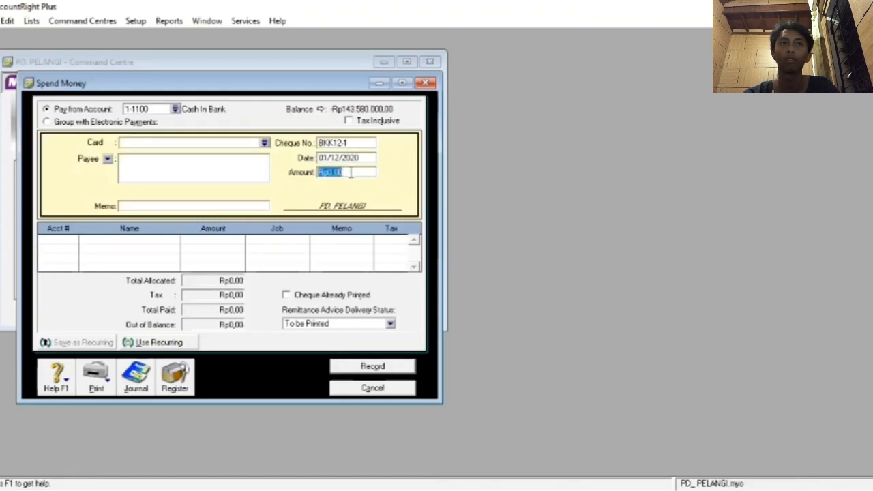
type("2.500.000")
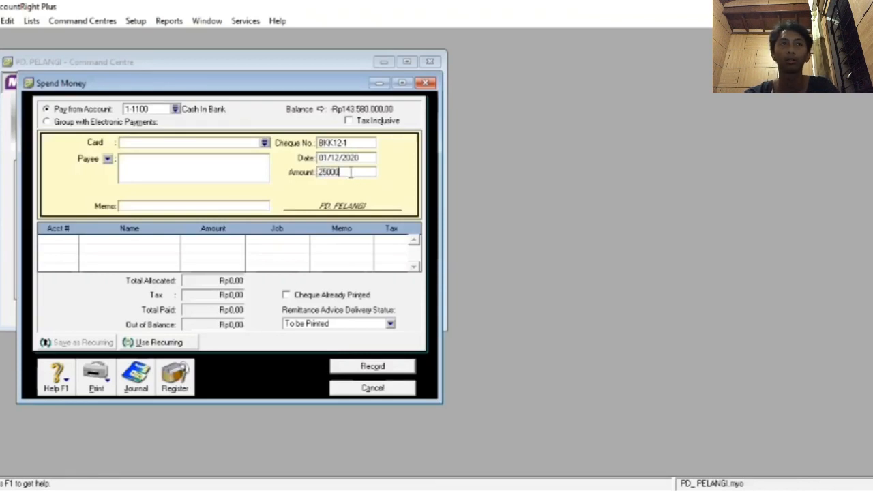
key("Tab")
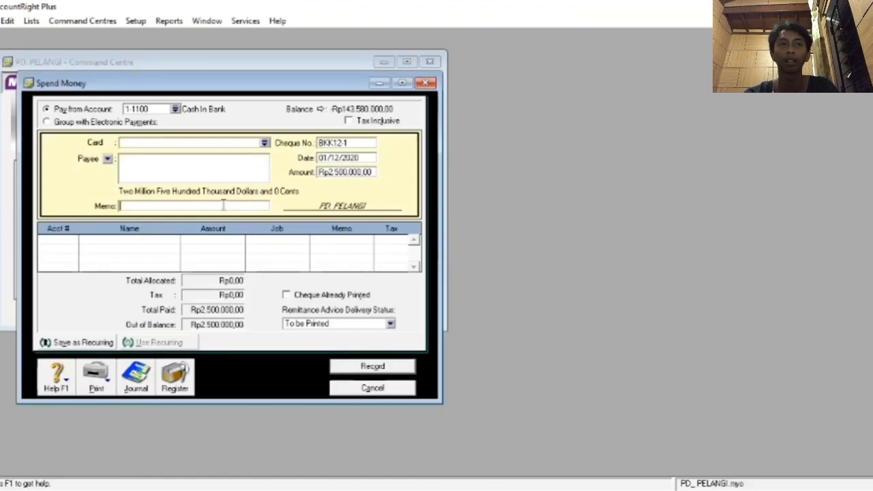
Step: Enter the payment memo PEMBAYARAN GAJI BULAN NOVEMBER
type("PEMBAYARA")
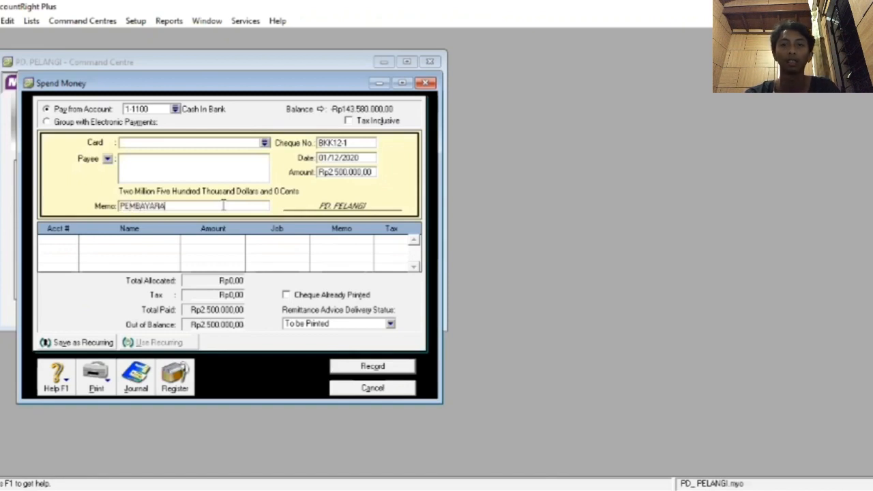
type("N GAJI")
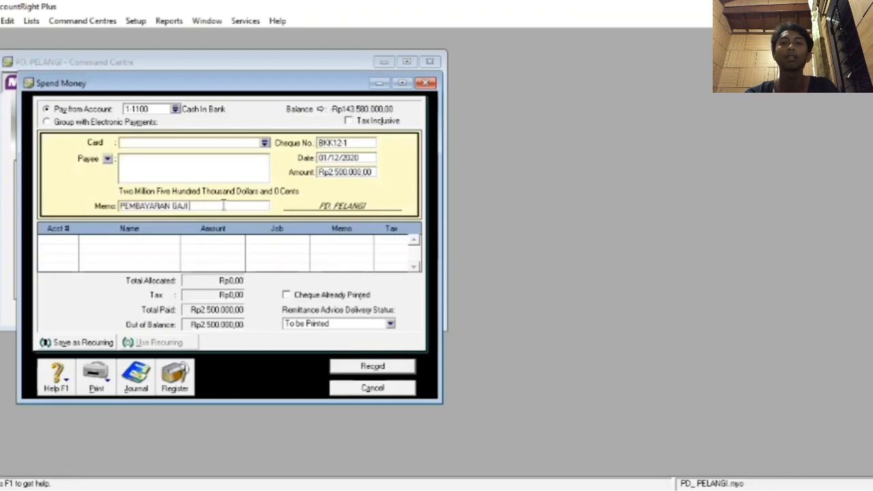
type(" BUL")
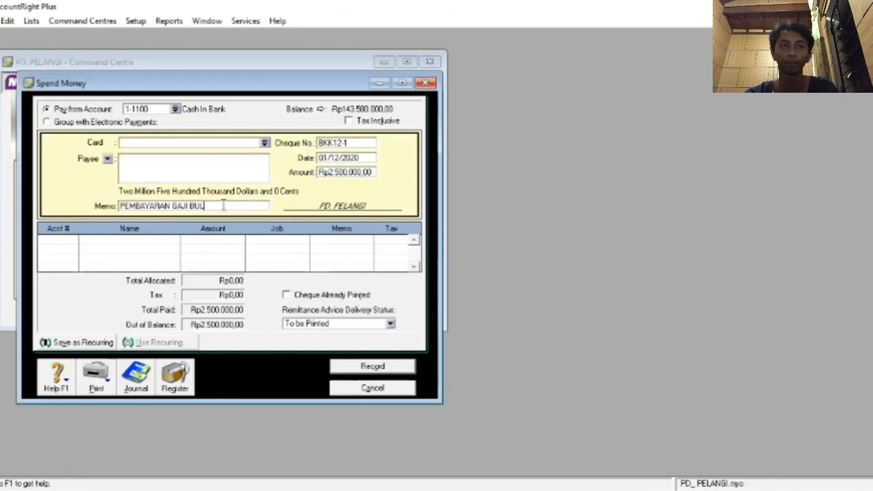
type("AN NOV")
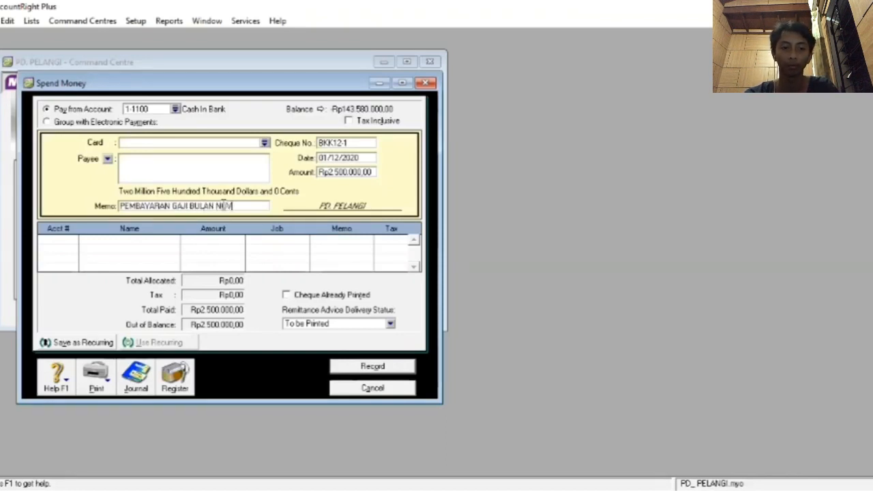
type("EMBER")
Step: Allocate the full payment to account 2-1200 Expenses Payable and record the transaction
left_click(66, 240)
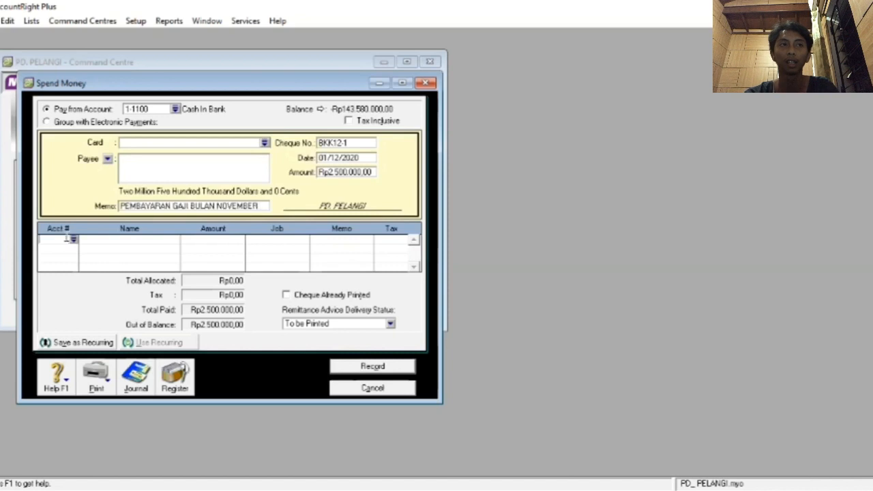
left_click(74, 241)
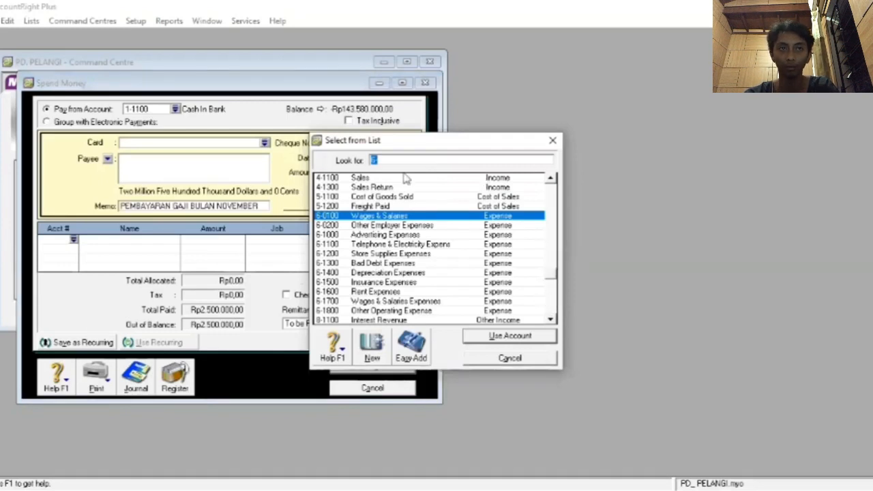
scroll(453, 209, "up", 3)
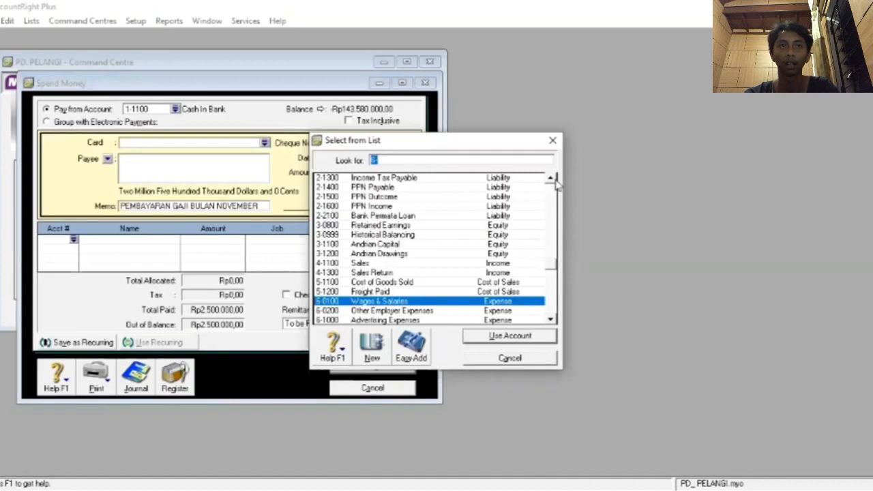
scroll(556, 181, "up", 2)
scroll(424, 213, "up", 1)
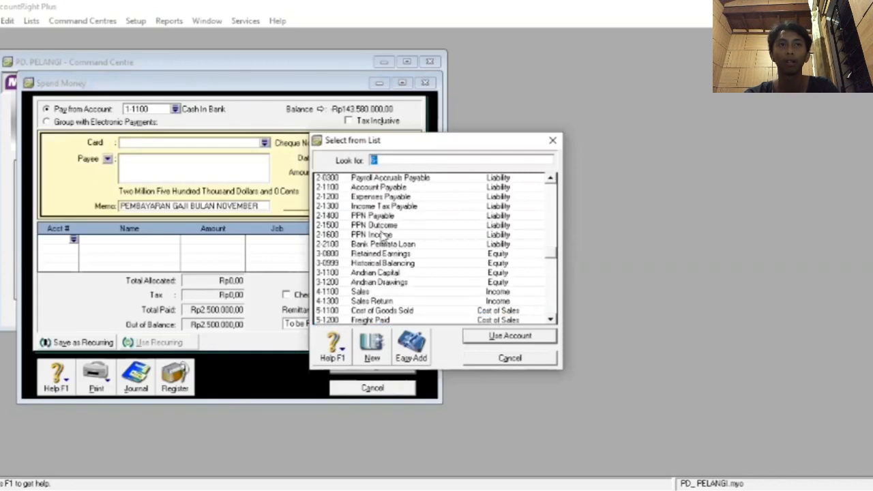
left_click(375, 197)
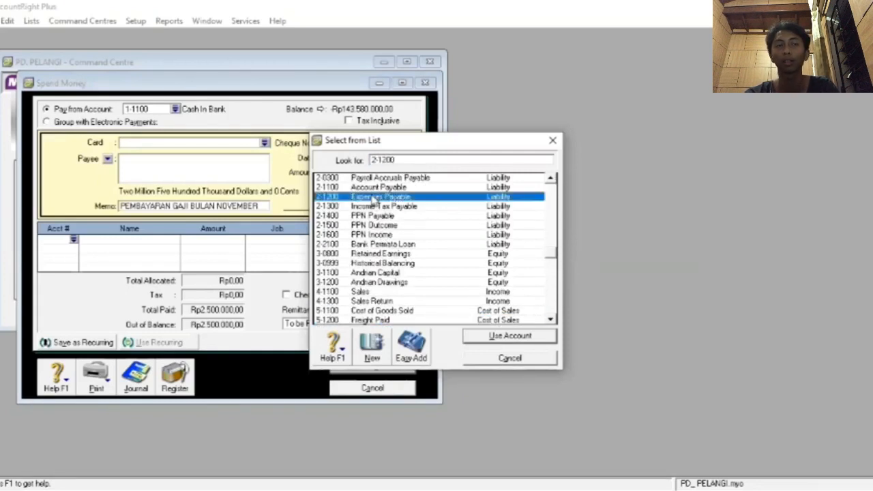
left_click(506, 337)
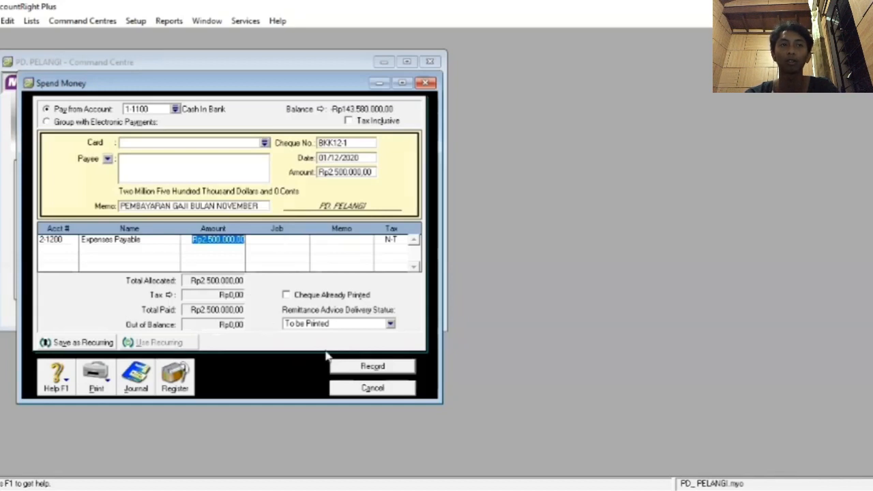
left_click(355, 369)
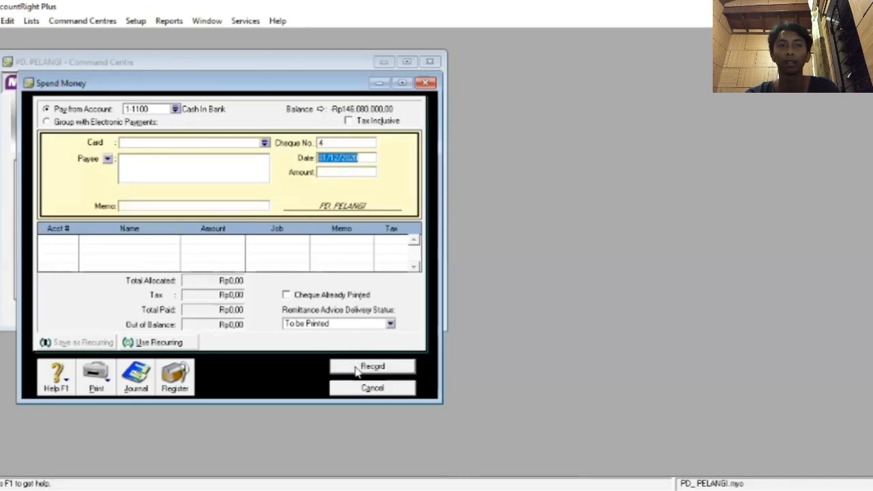
Step: View the transaction recap of the Spend Money form, then close the recap and the form
key("ctrl+r")
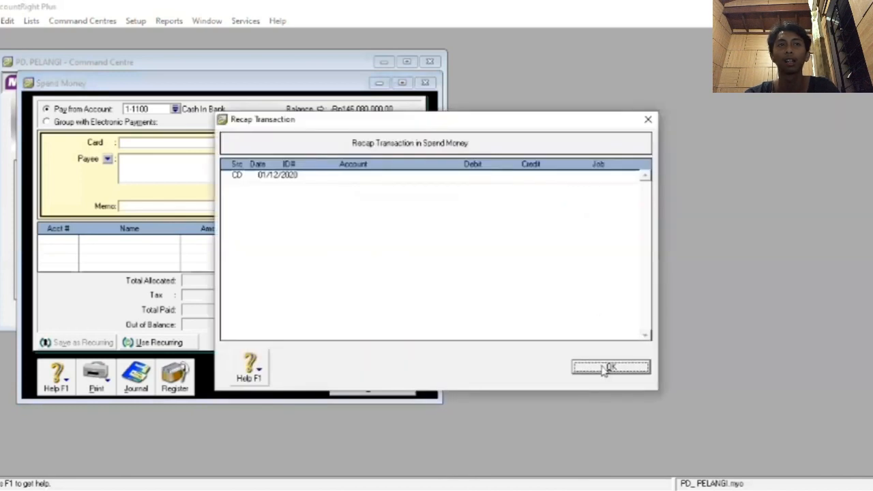
left_click(603, 369)
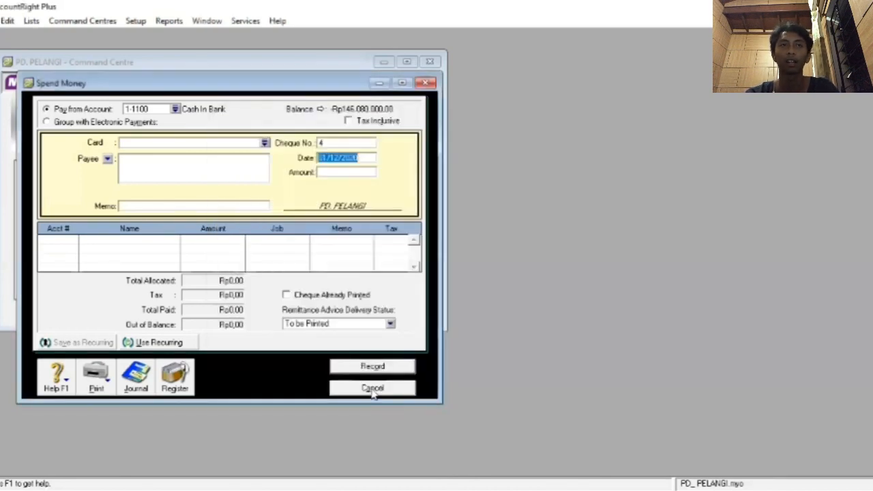
left_click(374, 390)
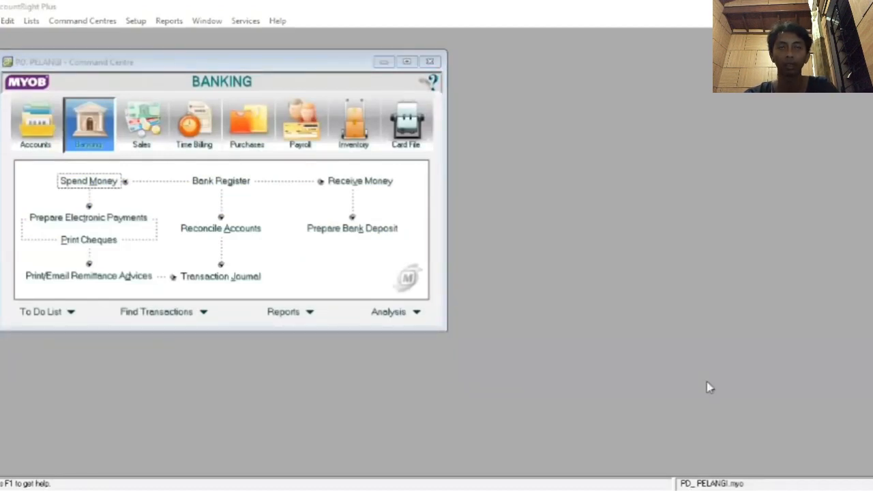
Step: Start another Spend Money transaction, paid from account 1-1200 Petty Cash
left_click(99, 133)
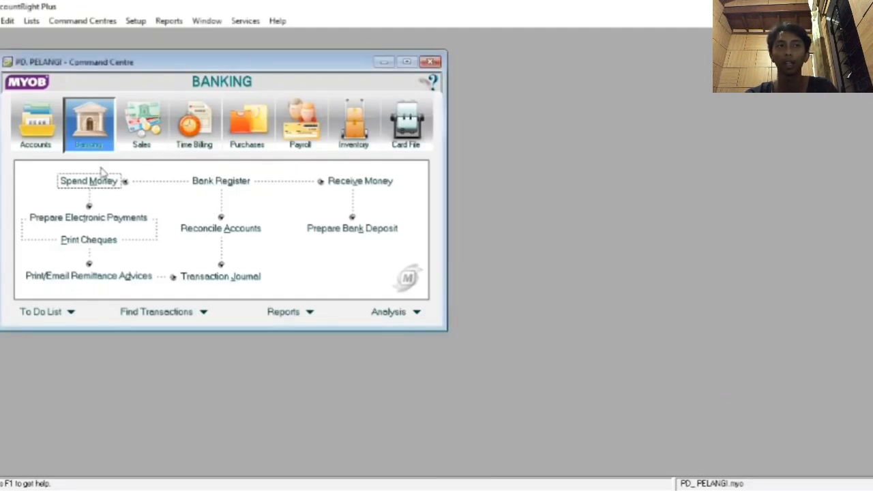
left_click(98, 179)
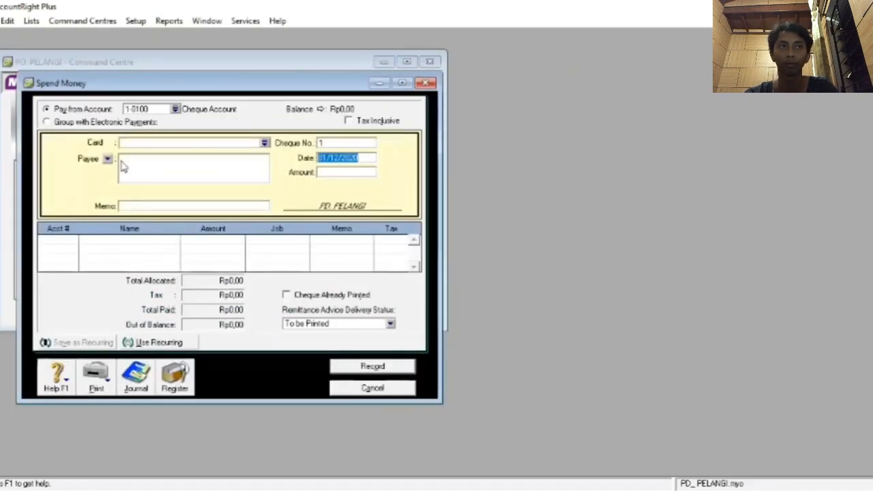
left_click(176, 110)
left_click(360, 217)
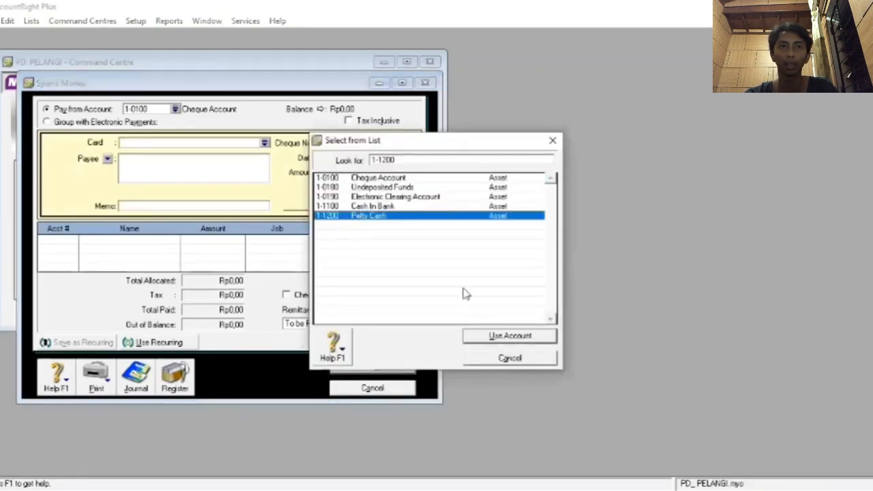
left_click(498, 337)
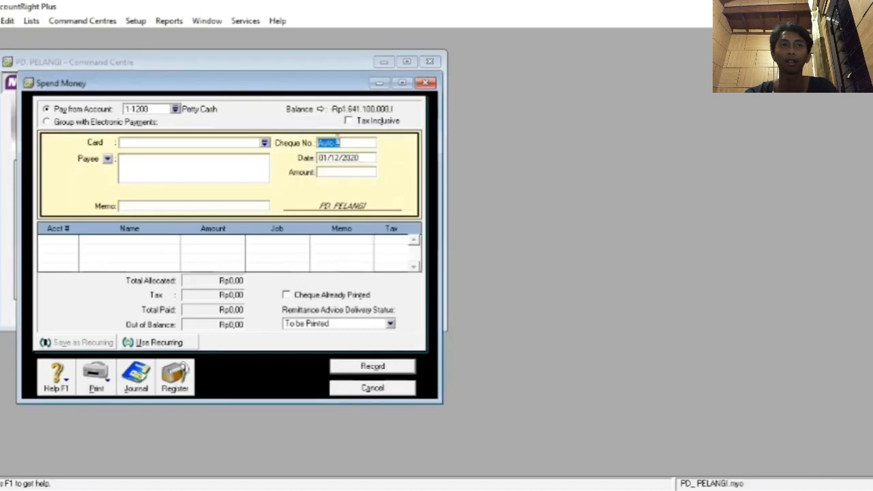
Step: Set the petty cash payment's cheque number to V12-1 and its date to 02/12/2020
key("BackSpace")
type("V12")
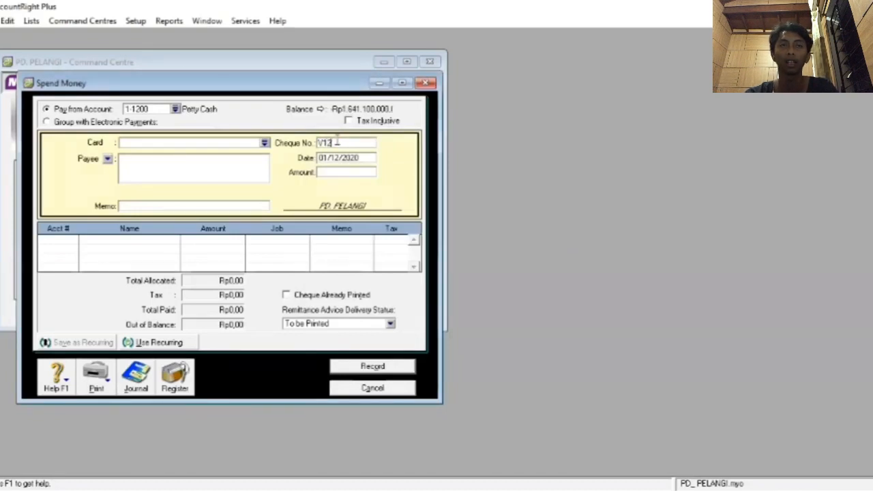
type("-1")
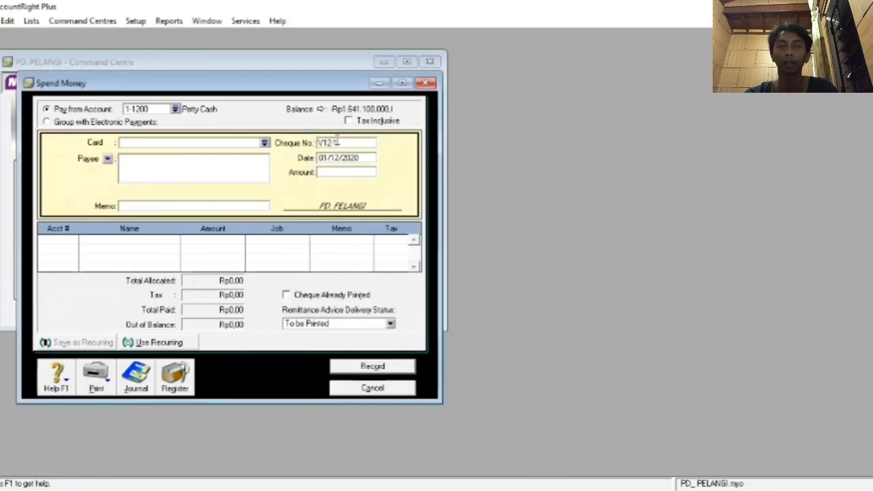
key("Tab")
key("BackSpace")
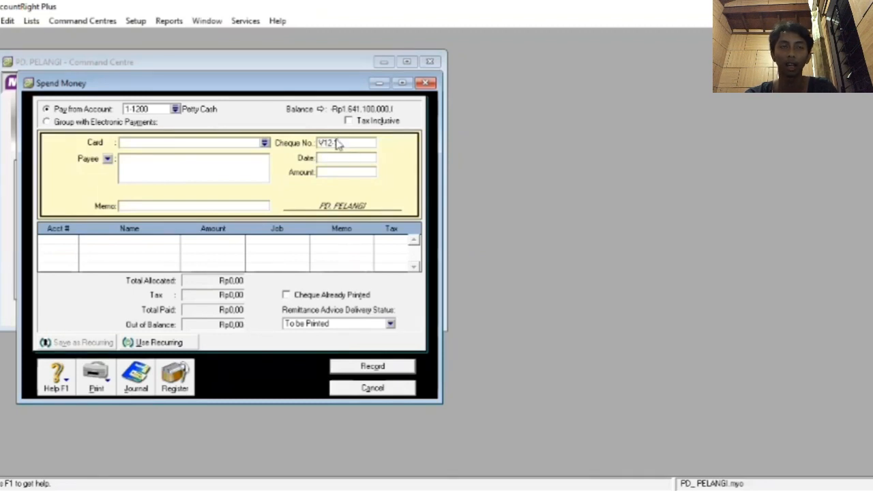
type("02")
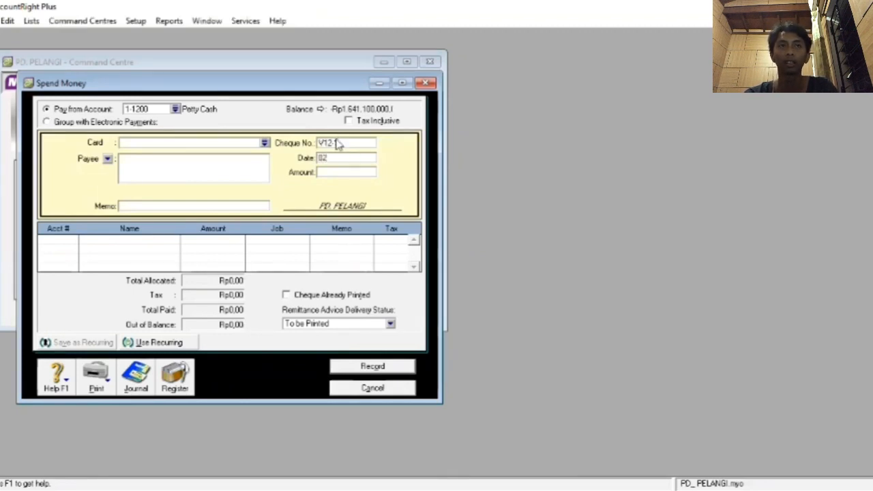
type("/12/2020")
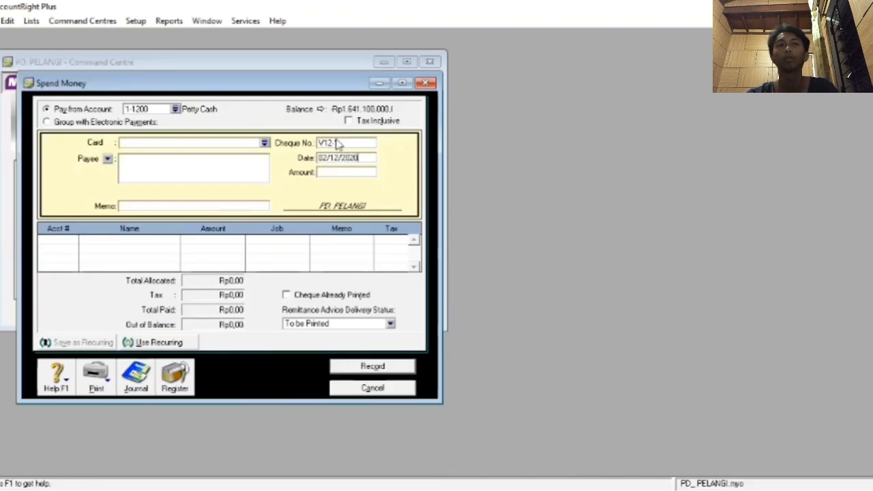
Step: Enter a payment amount of Rp675.000 and the memo PEMBUATAN BROSUR IKLAN
key("Tab")
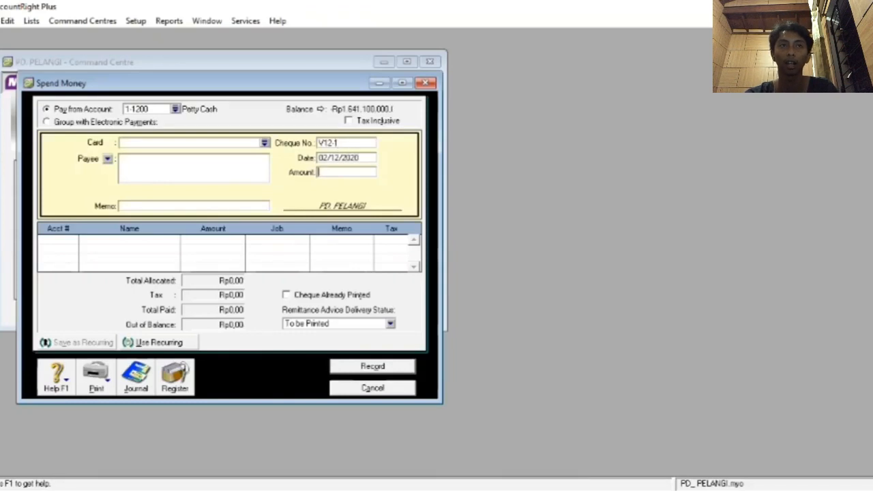
type("675000")
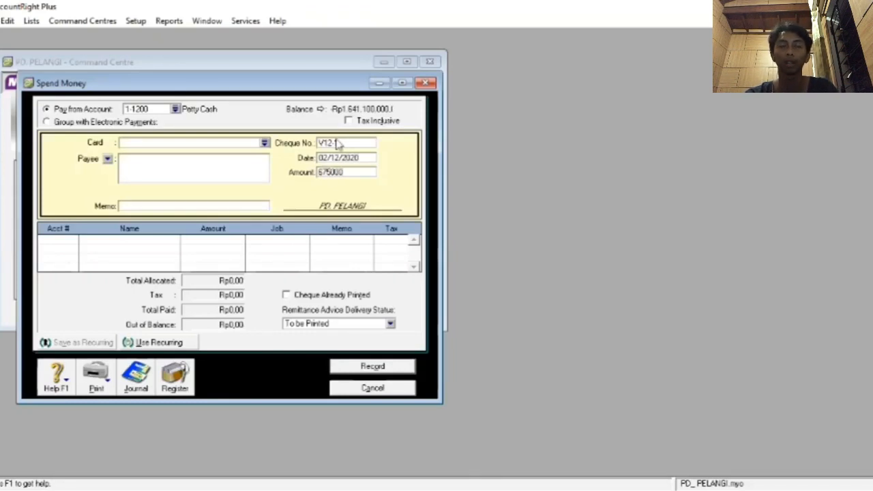
key("Tab")
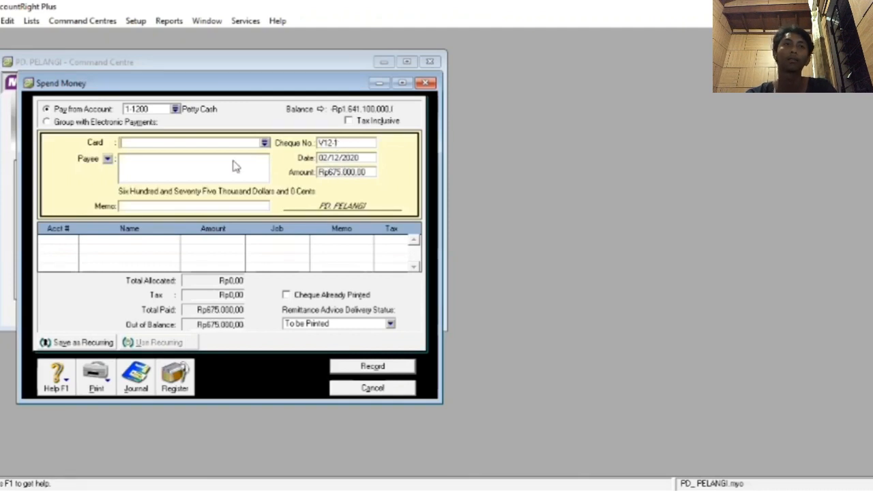
left_click(215, 206)
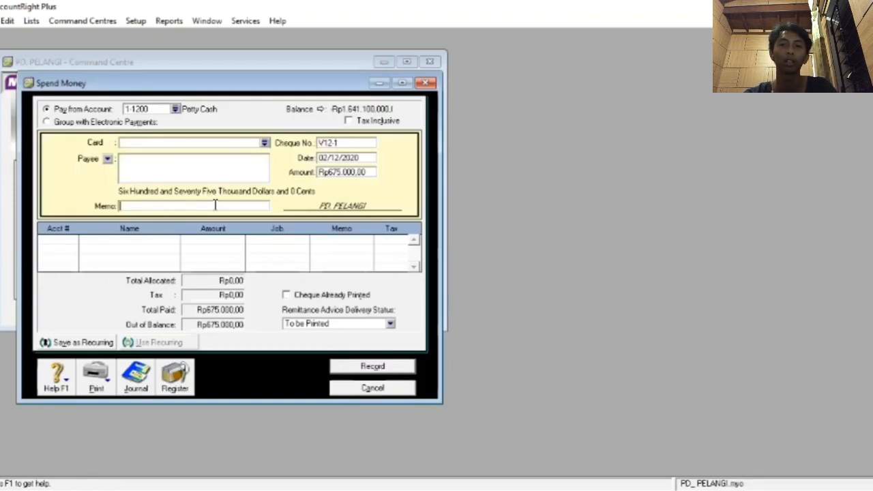
type("PEMBU")
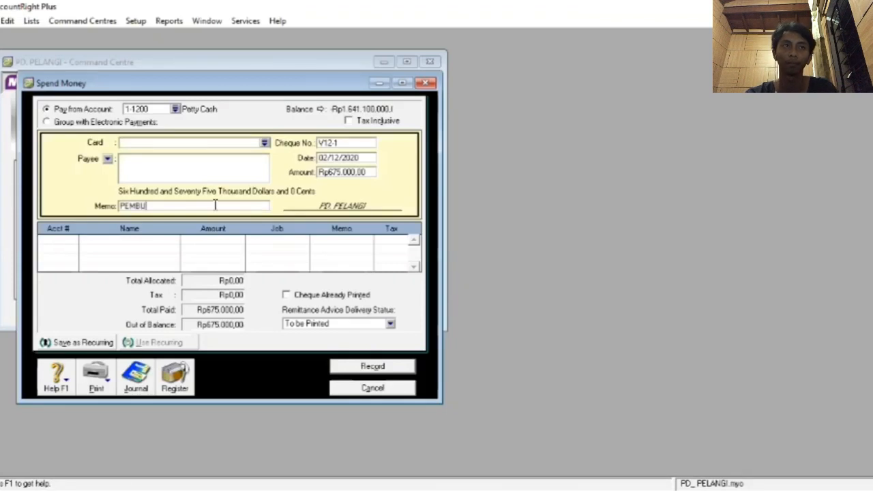
type("ATA")
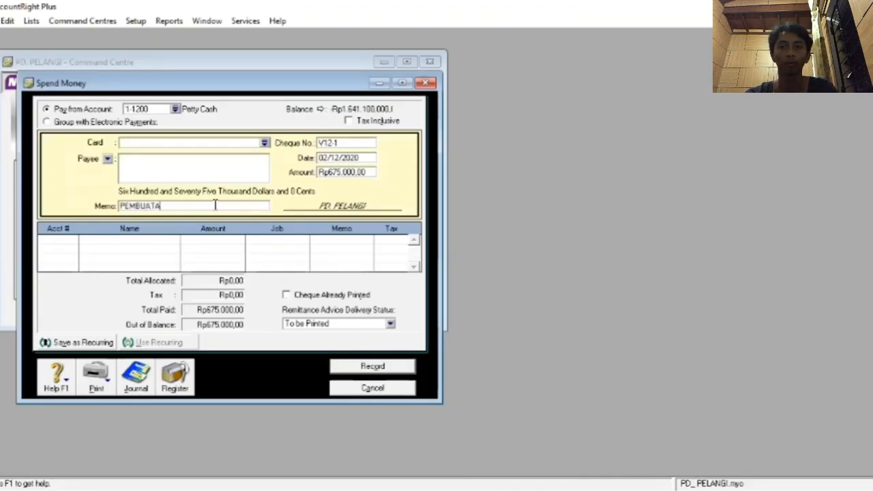
type("N BRO")
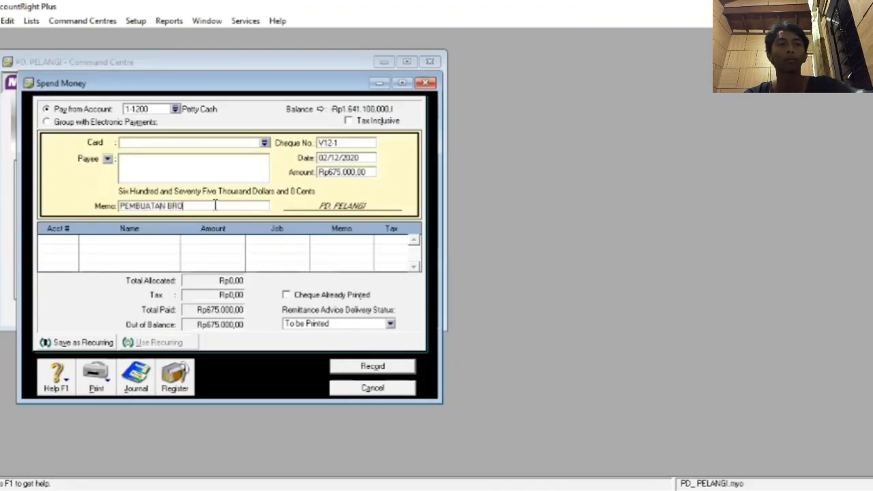
type("SUR IKL")
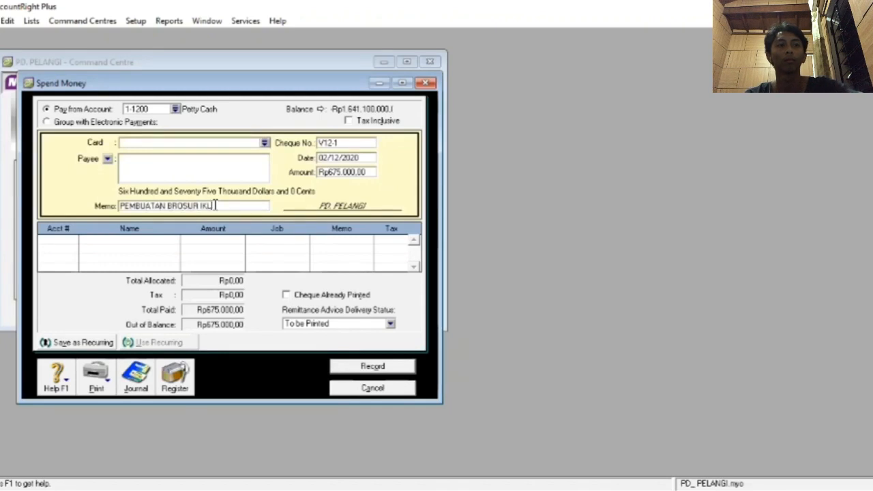
type("AN")
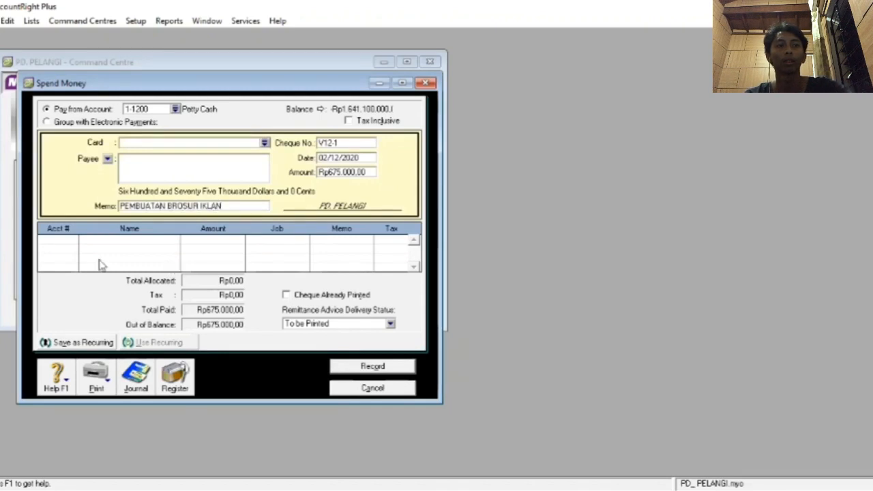
Step: Allocate the full payment to account 6-1000 Advertising Expenses and record the transaction
left_click(69, 243)
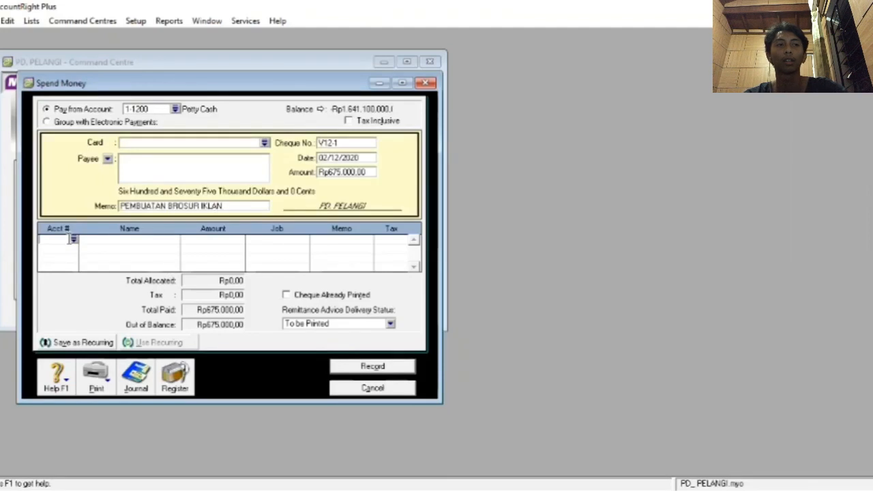
left_click(74, 241)
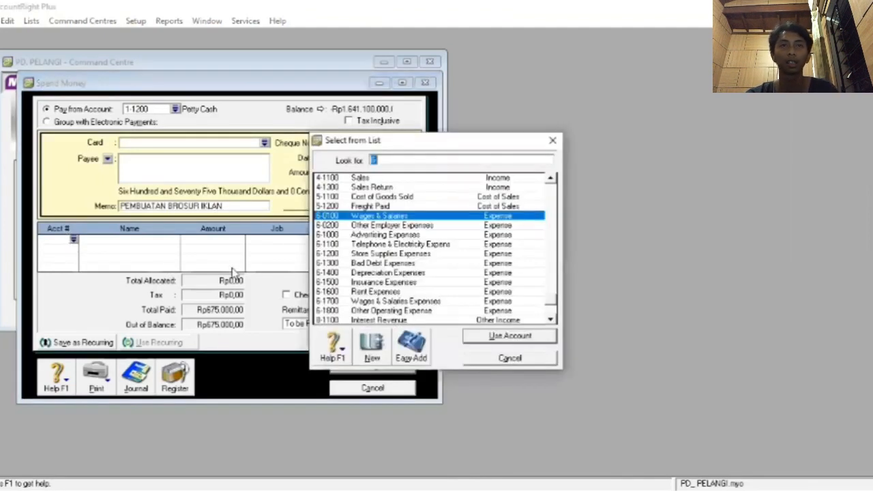
left_click(402, 238)
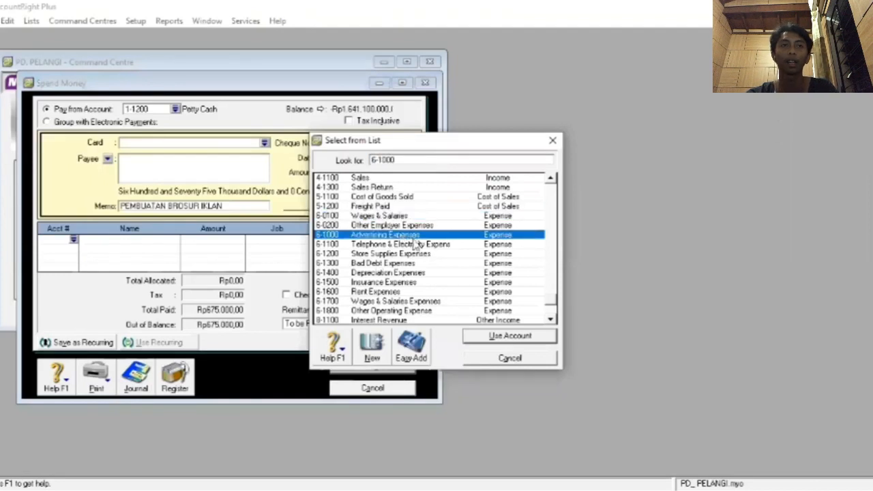
left_click(522, 336)
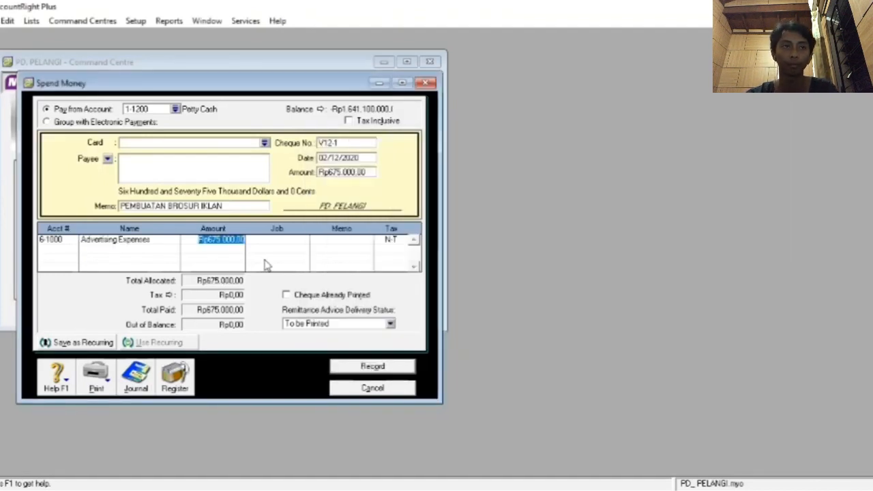
left_click(373, 367)
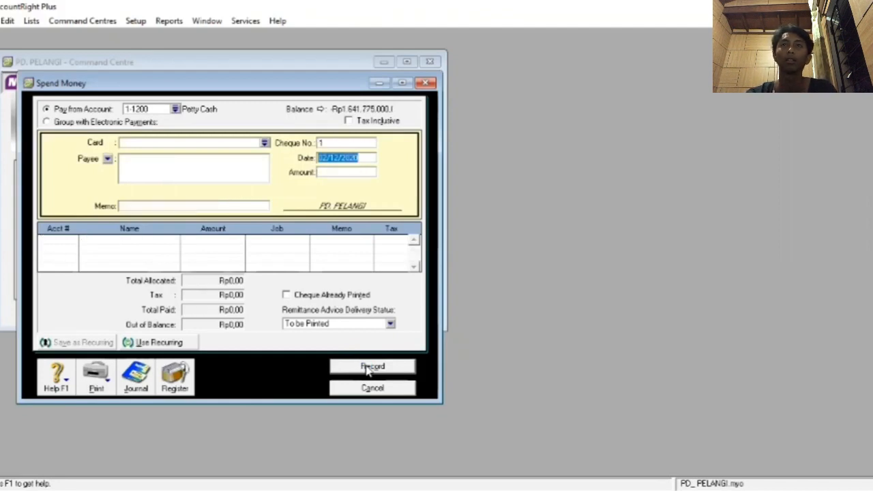
Step: Record the blank Spend Money form and accept voiding cheque 1
left_click(367, 368)
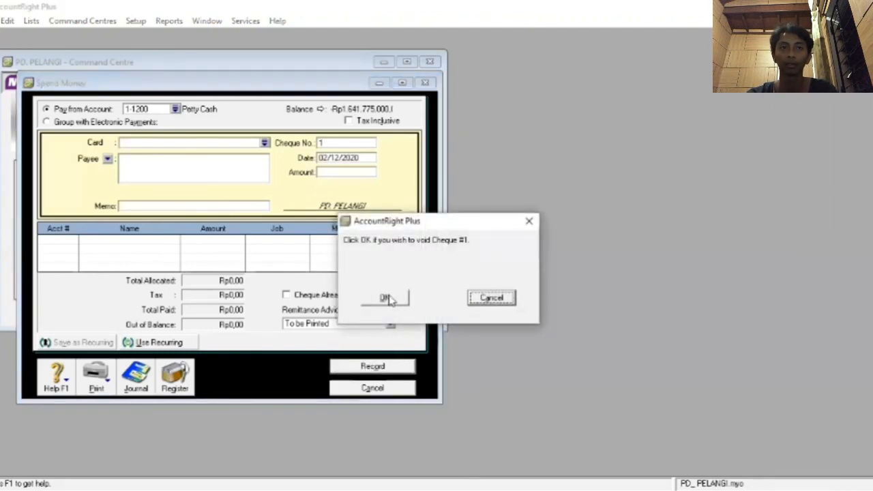
left_click(386, 299)
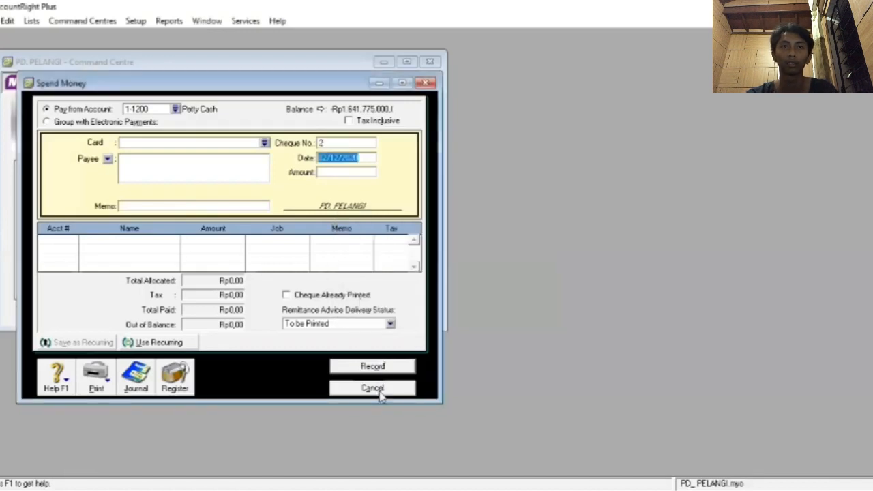
Step: Check the transaction recap of the blank Spend Money form, then close both windows
key("ctrl+r")
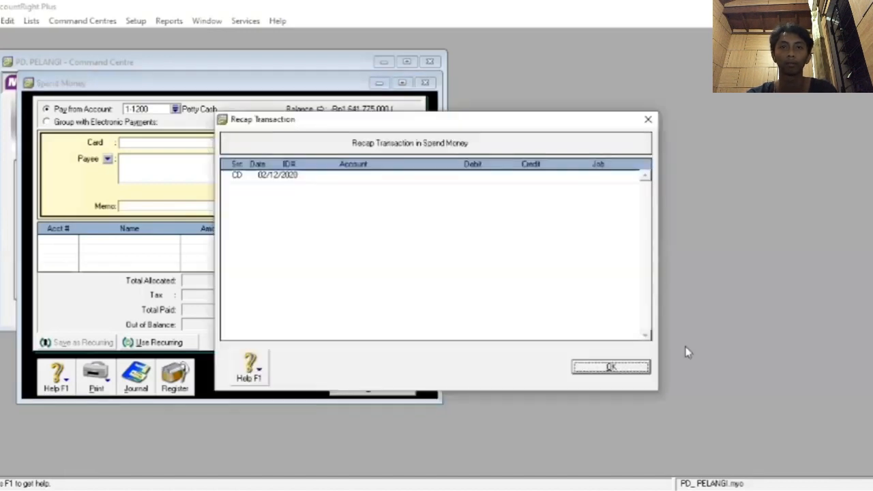
left_click(612, 369)
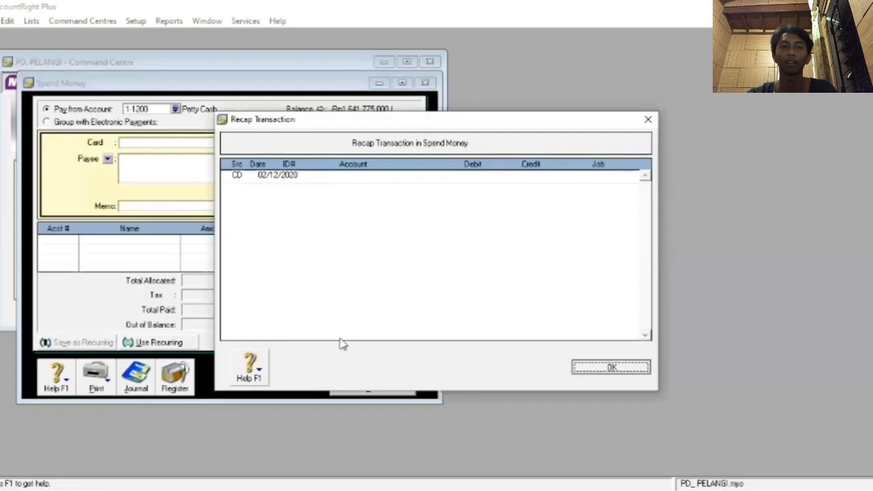
left_click(373, 389)
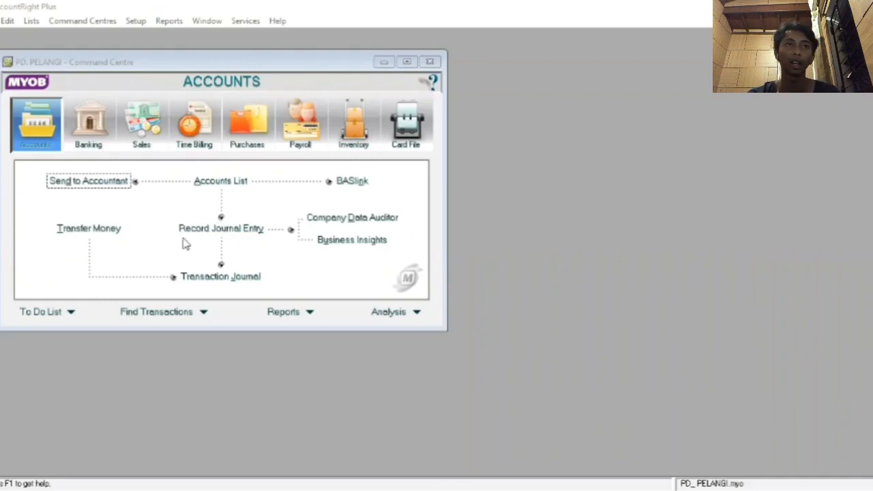
Step: Start a Receive Payments entry from the Sales command centre for the customer Techno Computer
left_click(157, 126)
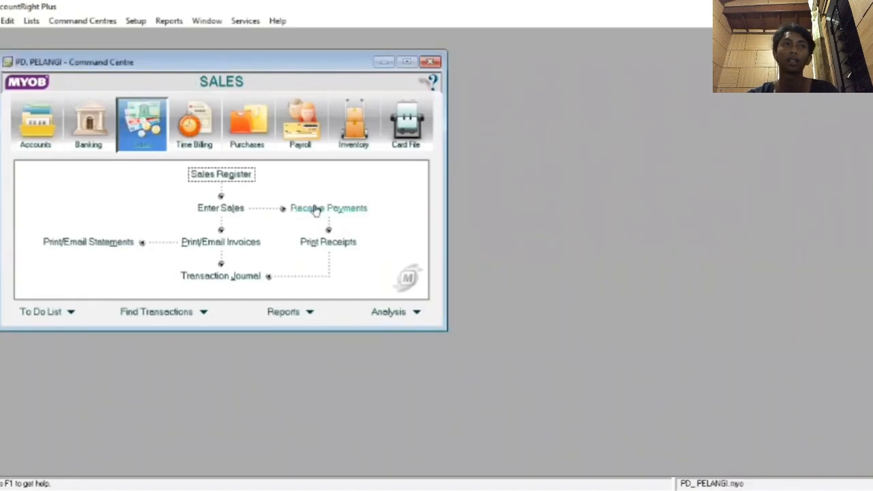
left_click(316, 210)
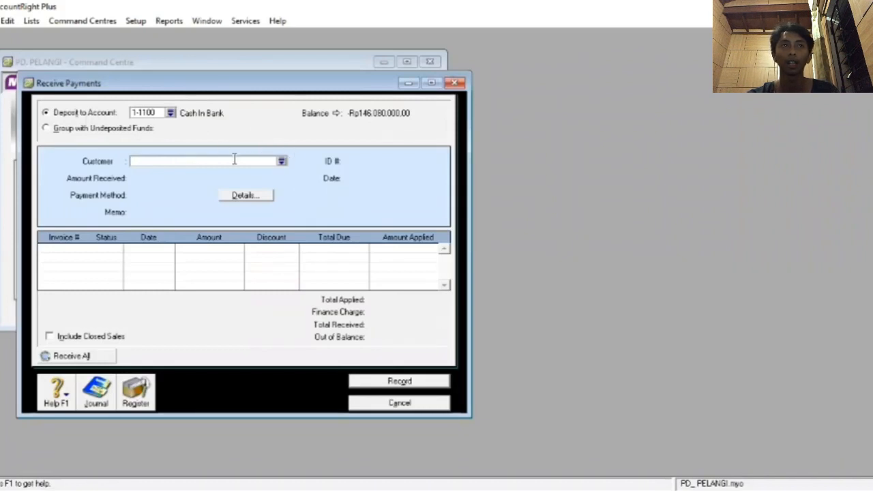
left_click(281, 161)
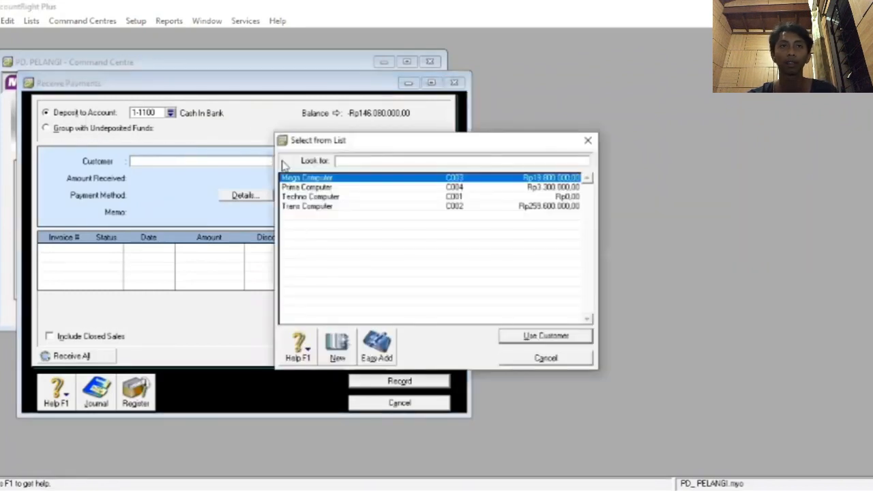
left_click(354, 197)
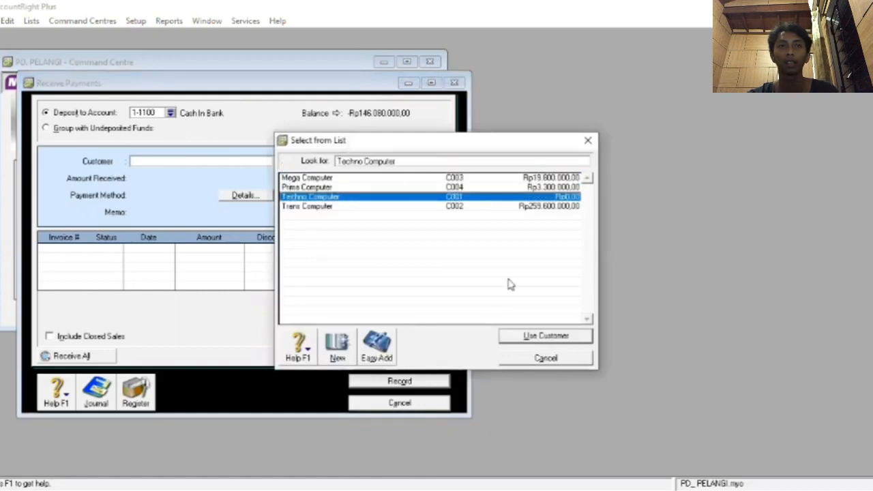
left_click(537, 339)
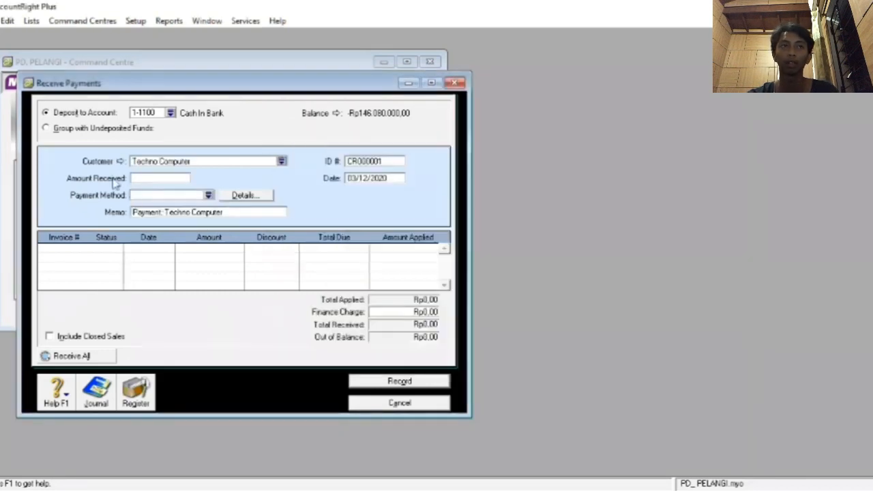
Step: Set the amount received to Rp34.100.000 and the payment method to Cheque
left_click(147, 178)
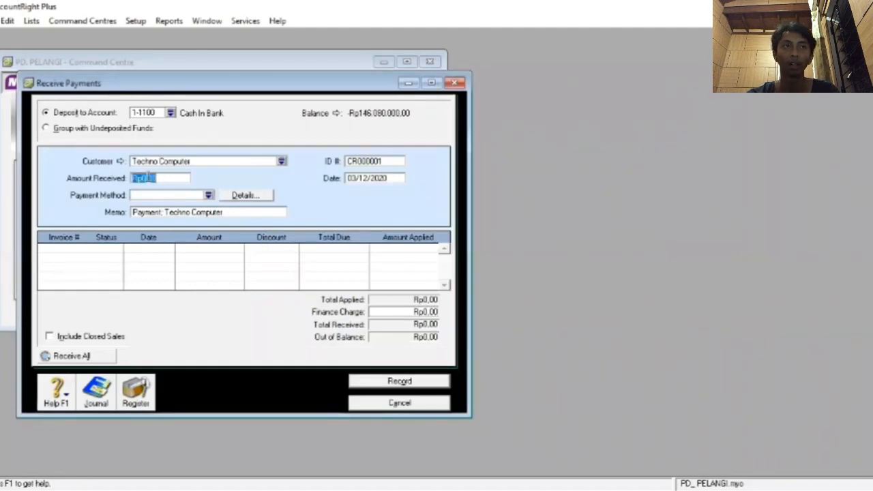
type("341")
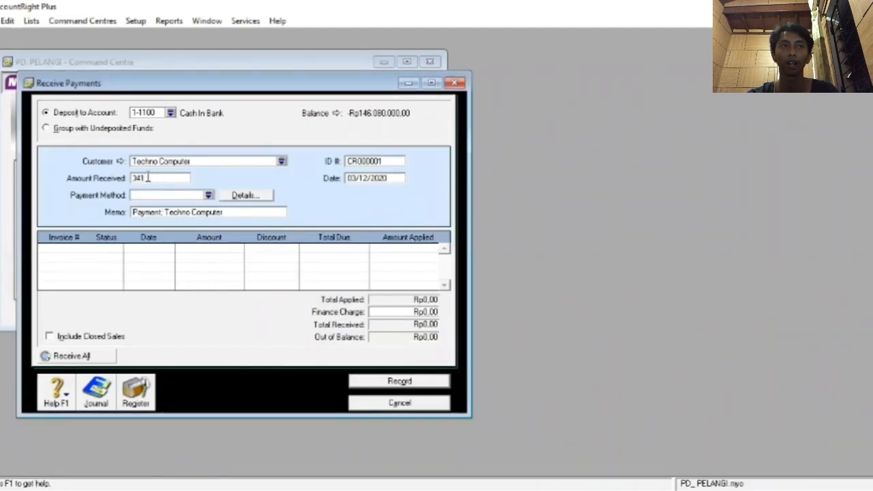
type("00000")
left_click(208, 196)
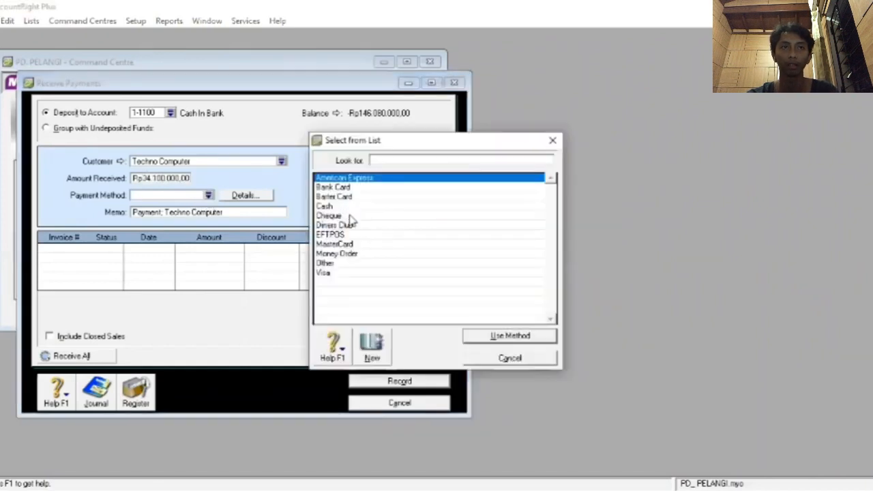
left_click(348, 216)
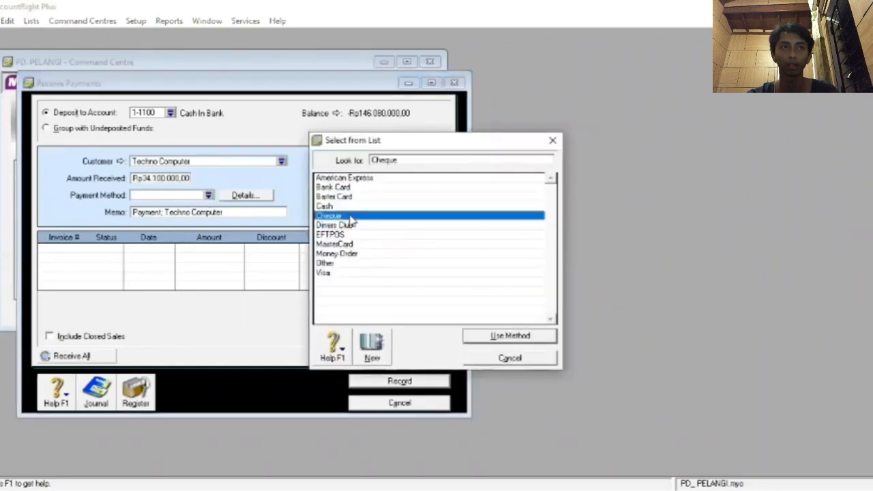
left_click(510, 335)
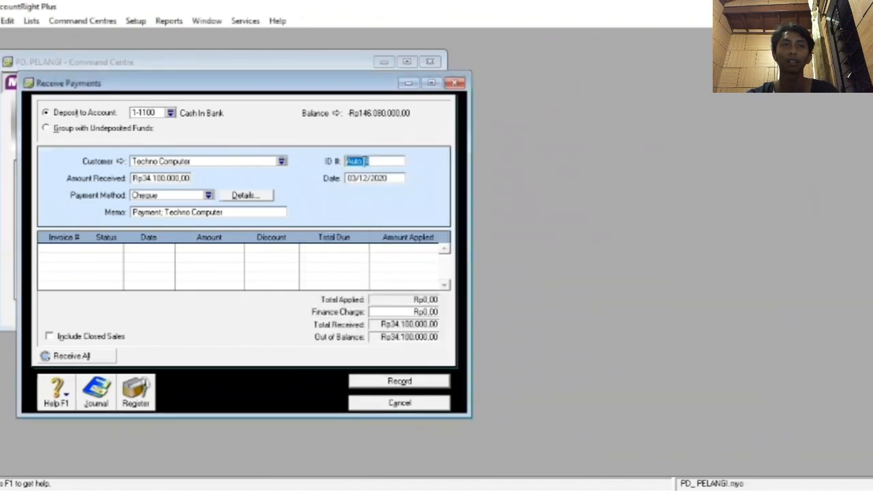
Step: Set the Techno Computer receipt's ID number to BKM12-1 and close the Receive Payments form without recording it
key("BackSpace")
type("BKM")
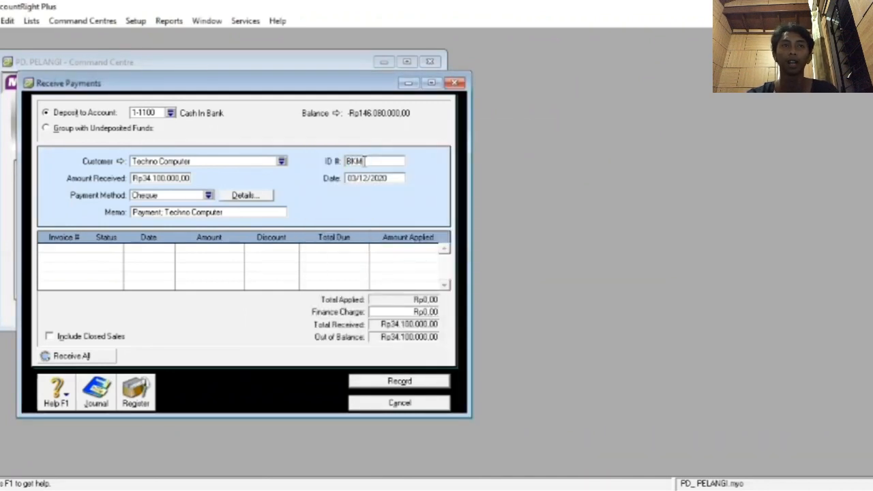
type("01")
type("-1")
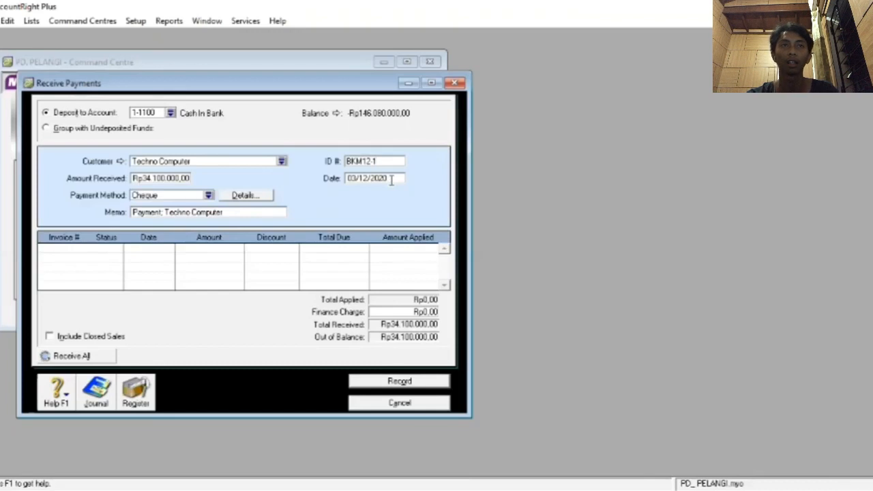
left_click(392, 180)
key("Tab")
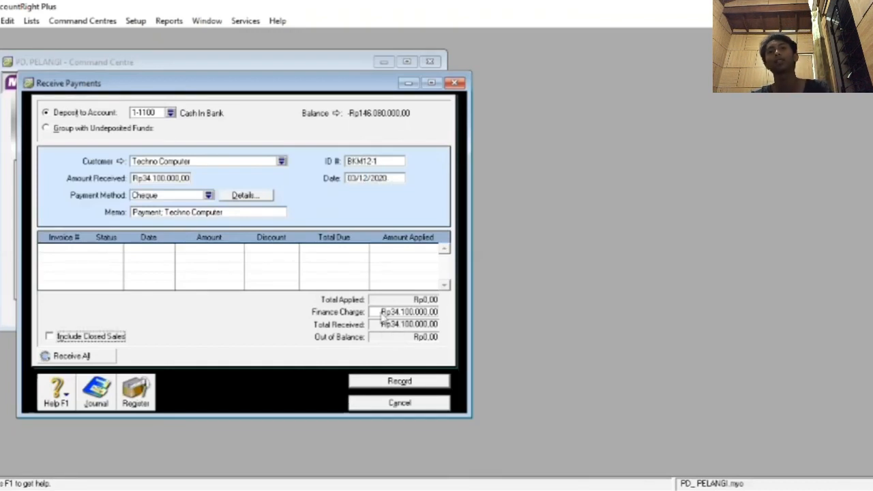
left_click(413, 404)
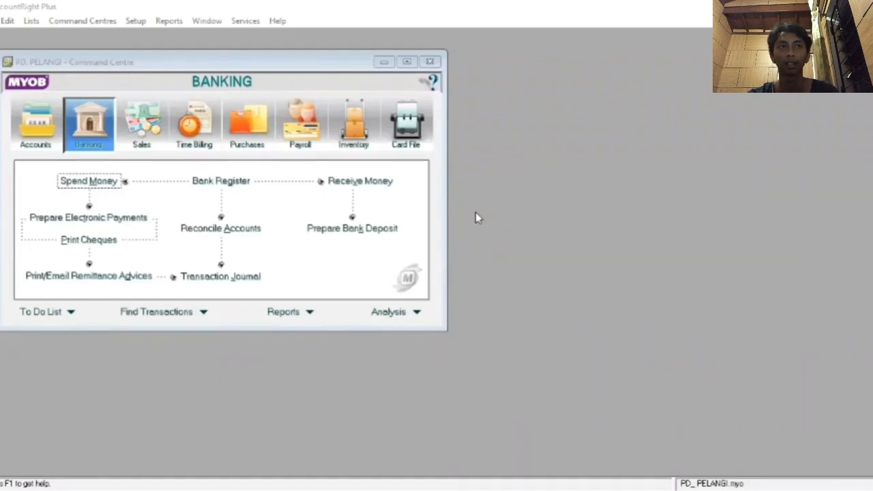
Step: Start a Spend Money entry from the Banking command centre, paid from account 1-1200 Petty Cash
left_click(94, 184)
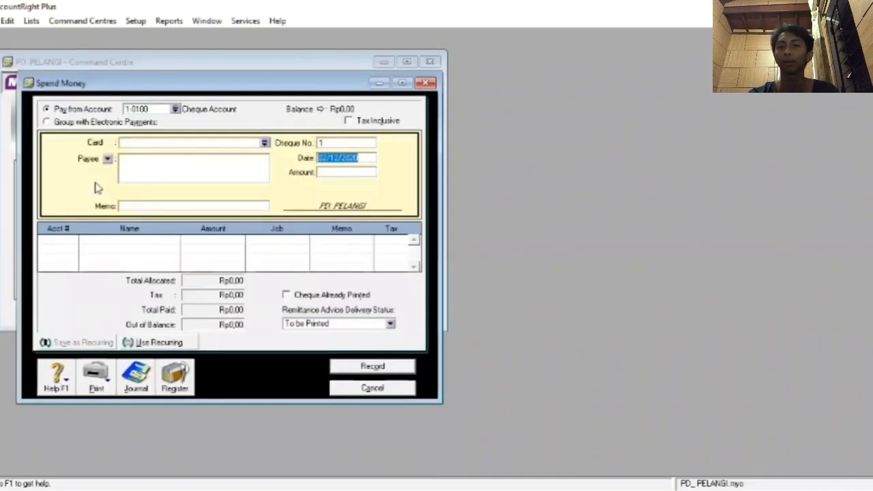
left_click(176, 110)
left_click(386, 216)
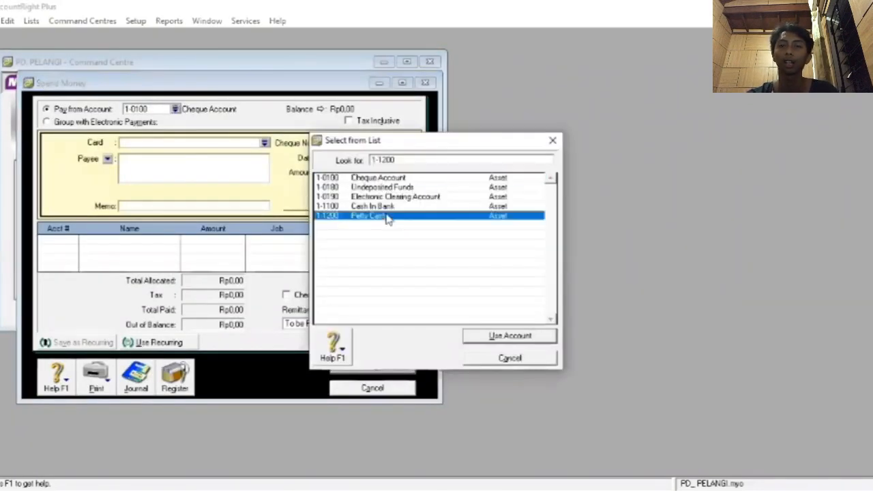
left_click(487, 341)
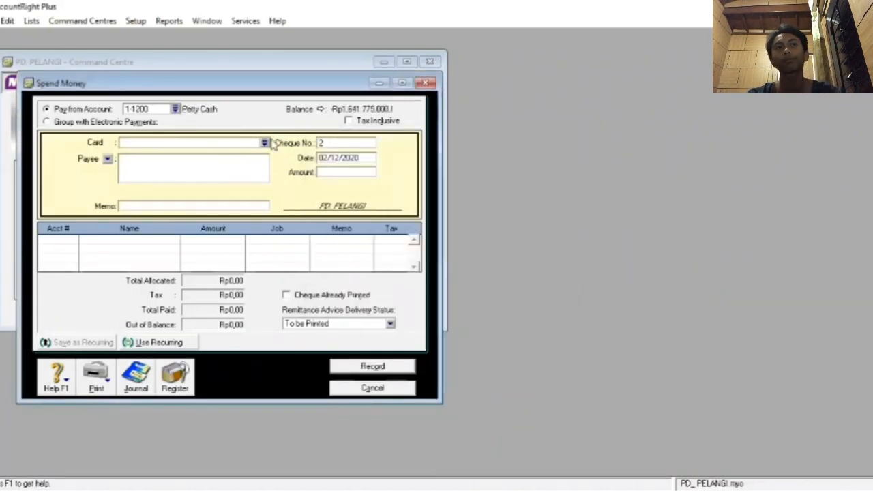
Step: Set the payment's cheque number to V12-2 and its date to 04/12/2020
double_click(338, 142)
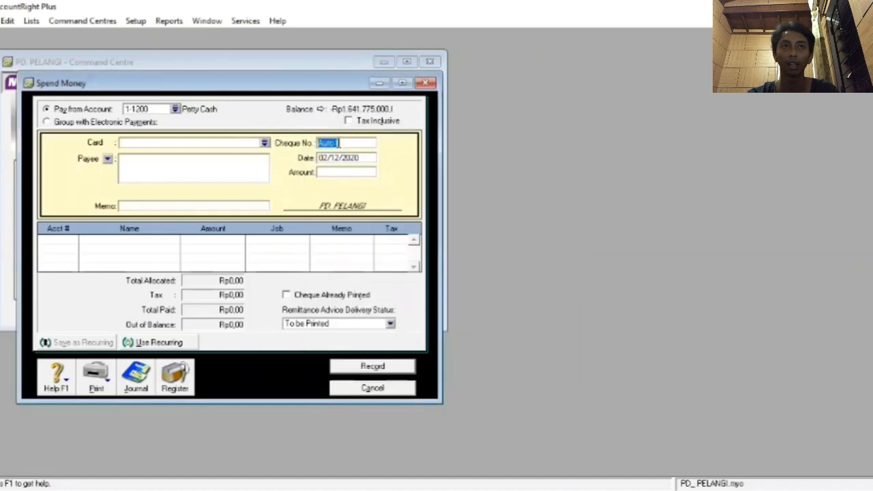
key("BackSpace")
type("V12")
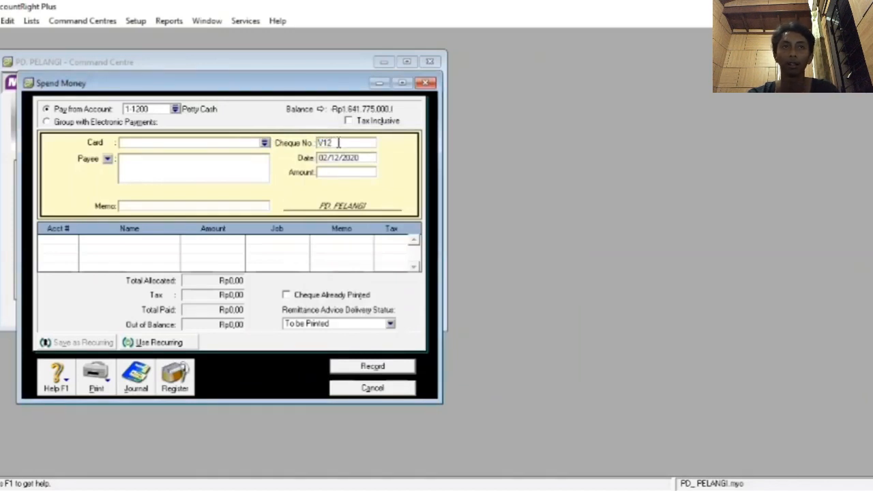
type("-2")
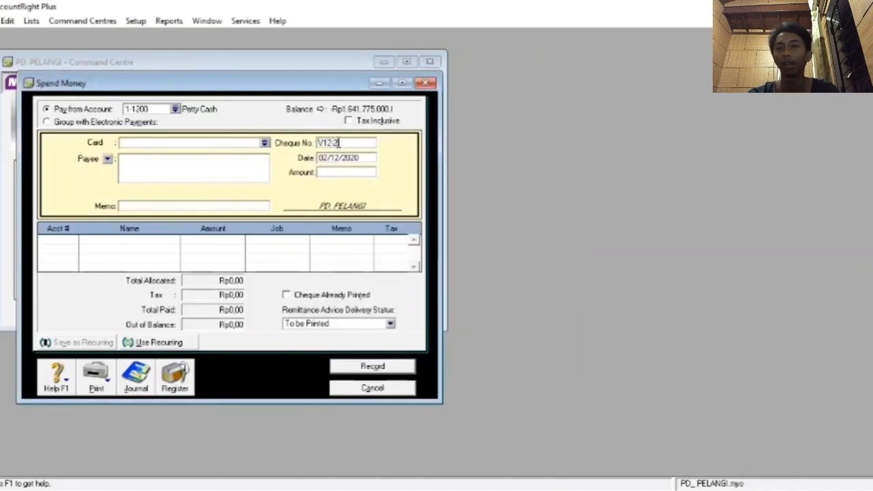
left_click(359, 158)
key("BackSpace")
type("04/")
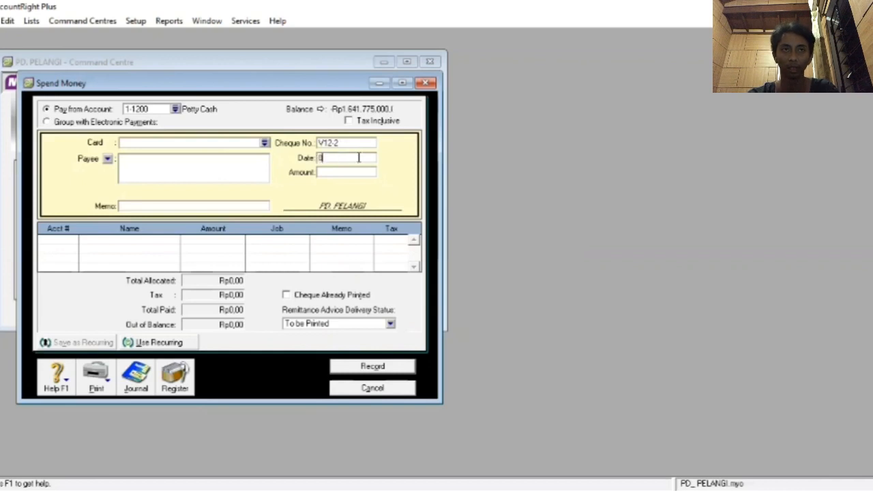
type("12")
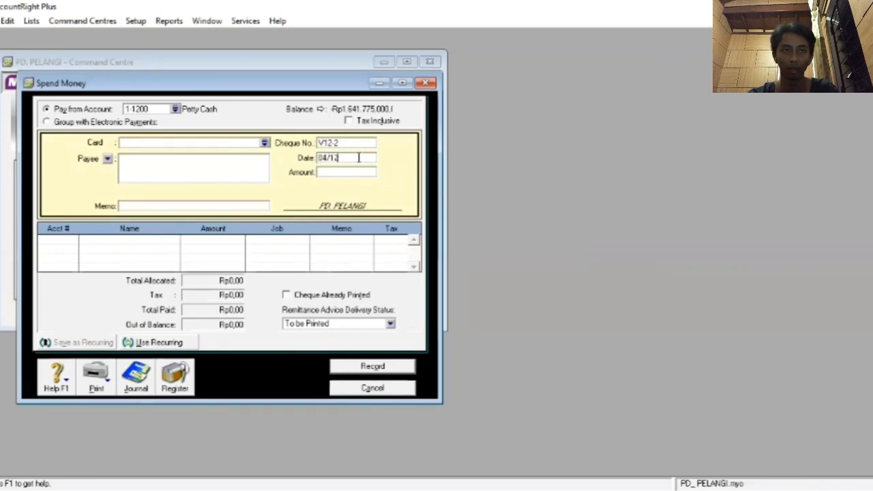
type("/2020")
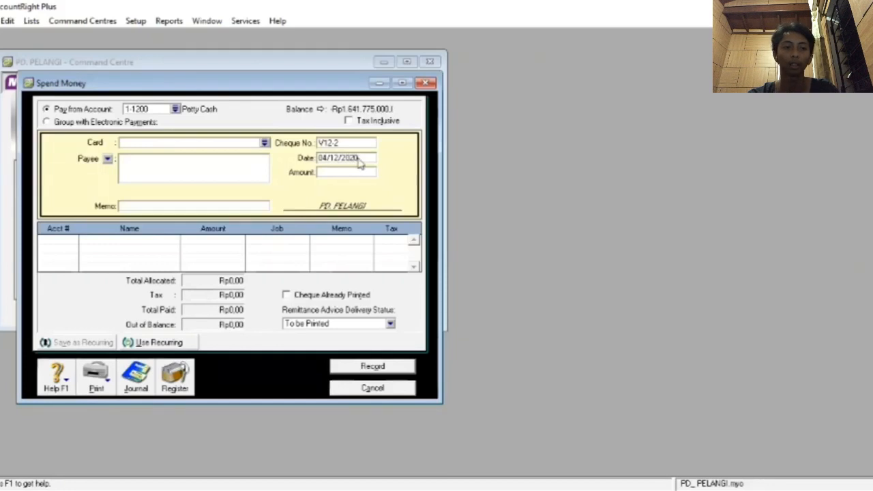
Step: Set the petty cash payment amount to Rp975.000
key("Tab")
key("BackSpace")
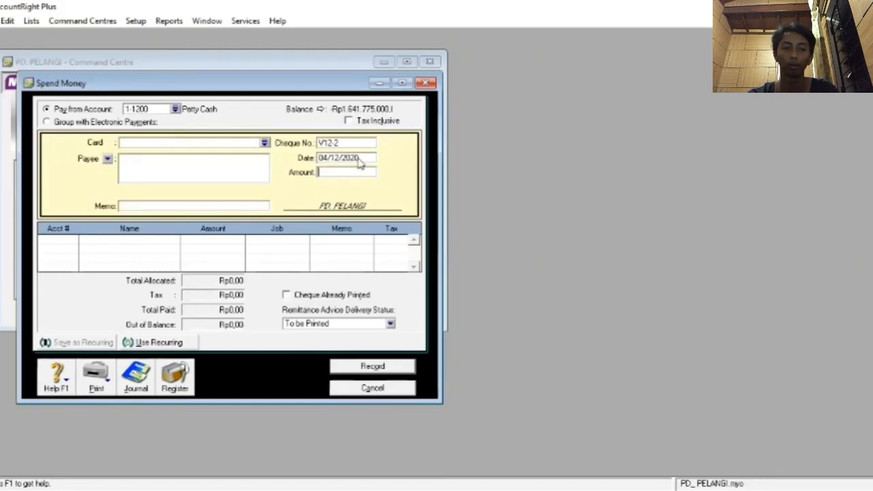
type("975000000")
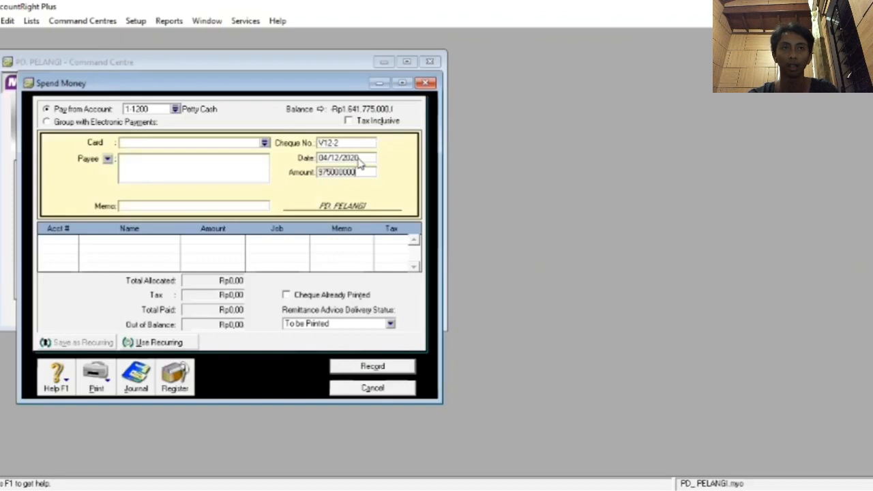
key("BackSpace")
key("BackSpace")
key("BackSpace")
key("Tab")
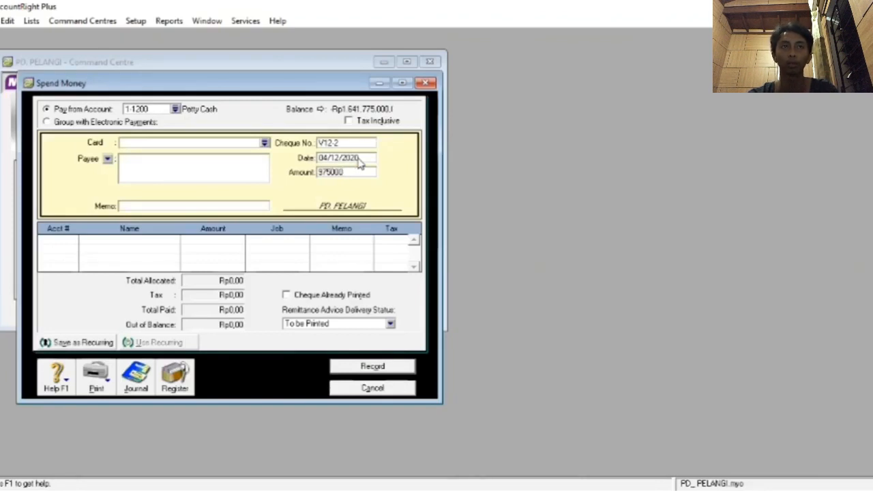
Step: Enter the payment memo "PEMBAYARAN LISTRIK DAN TELEPON NOVEMBER"
left_click(171, 204)
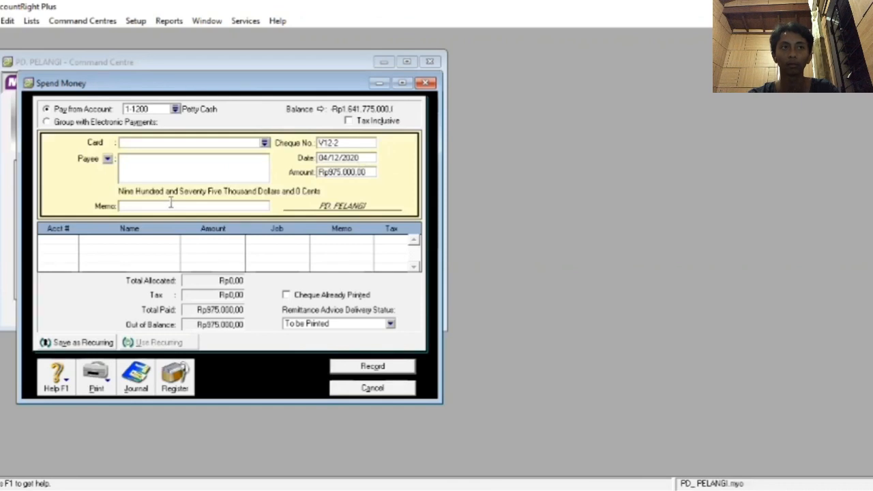
type("PEMBA")
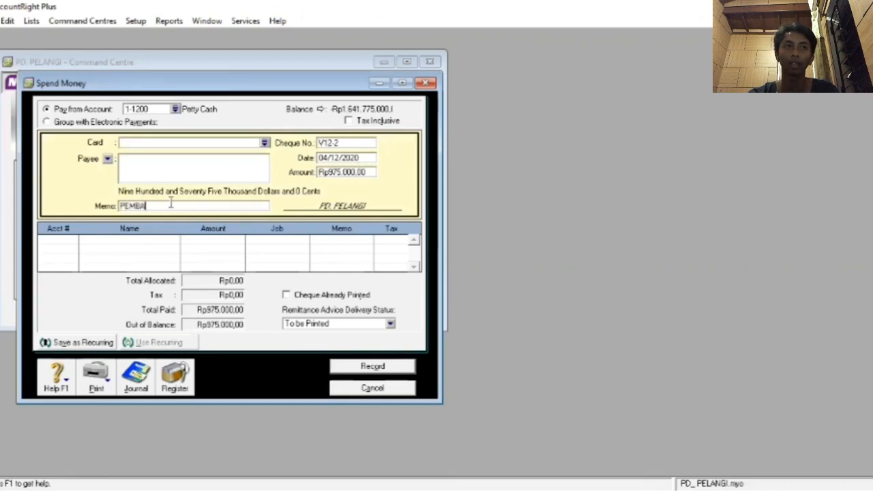
type("YARAN LIS")
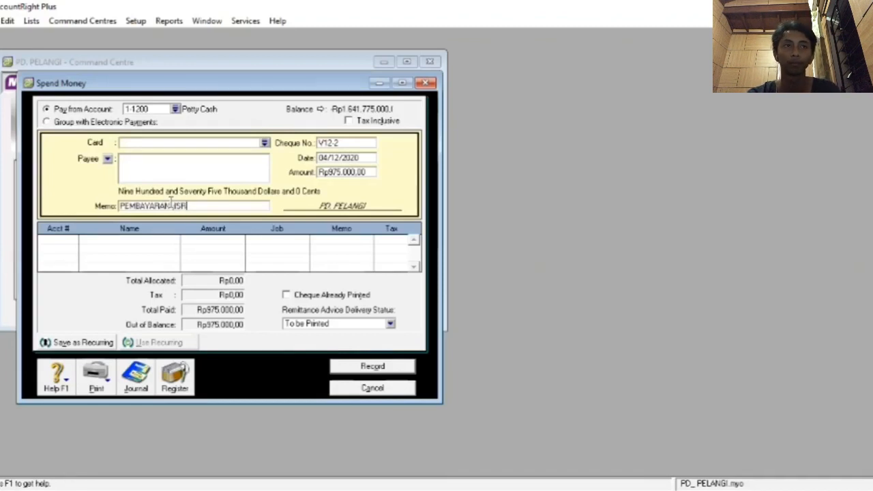
type("TRIK")
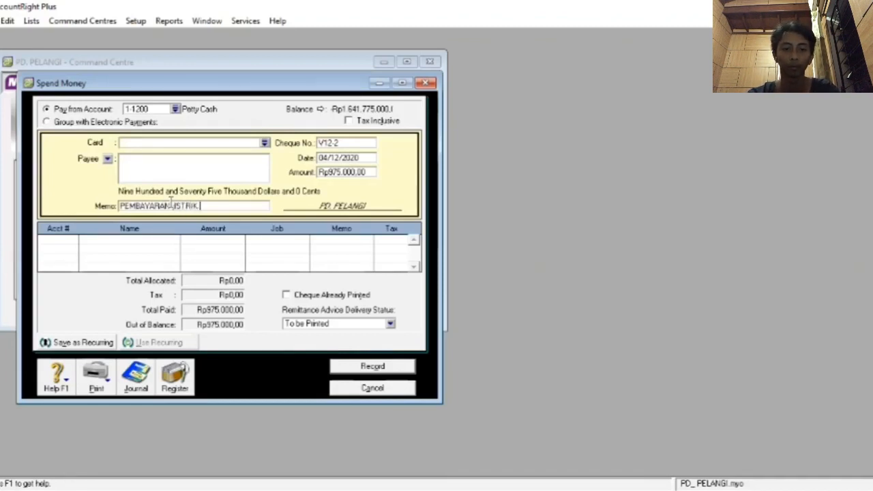
type(" DA")
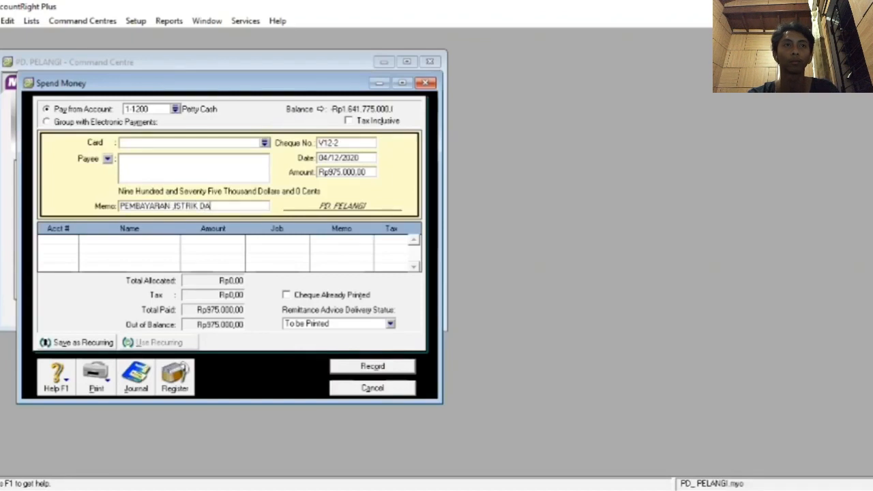
type("N TEL")
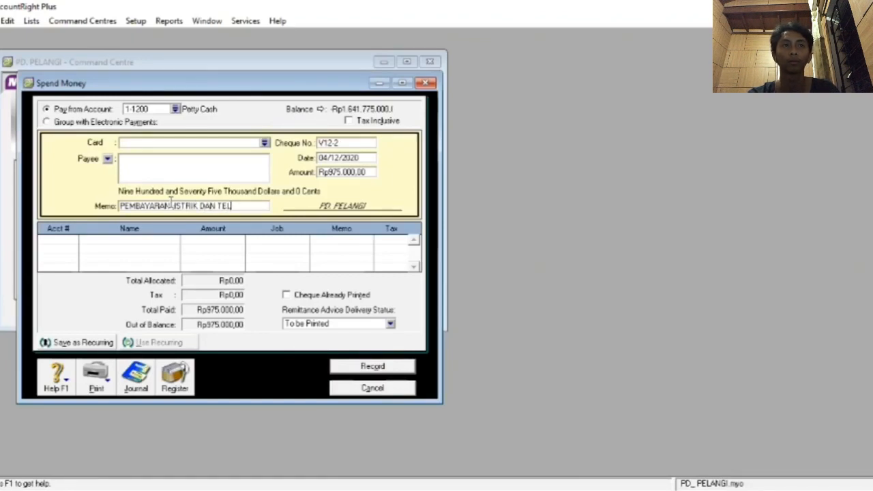
type("EPON NO")
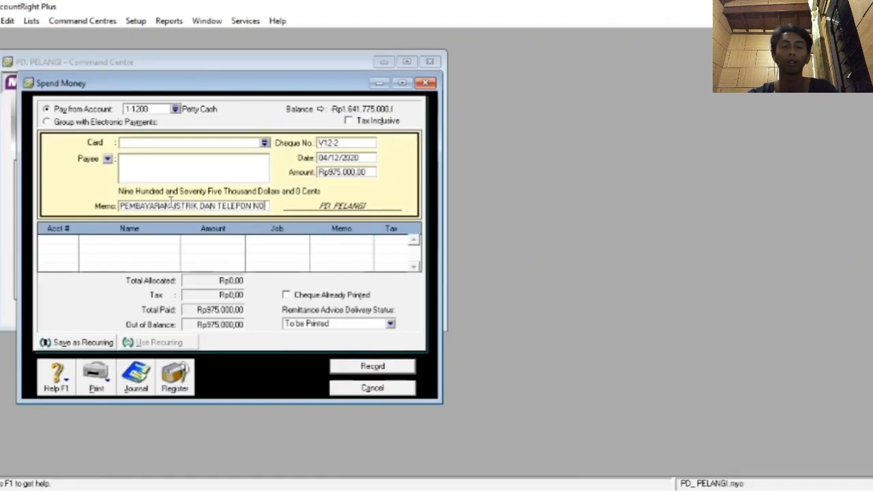
type("VEMBER")
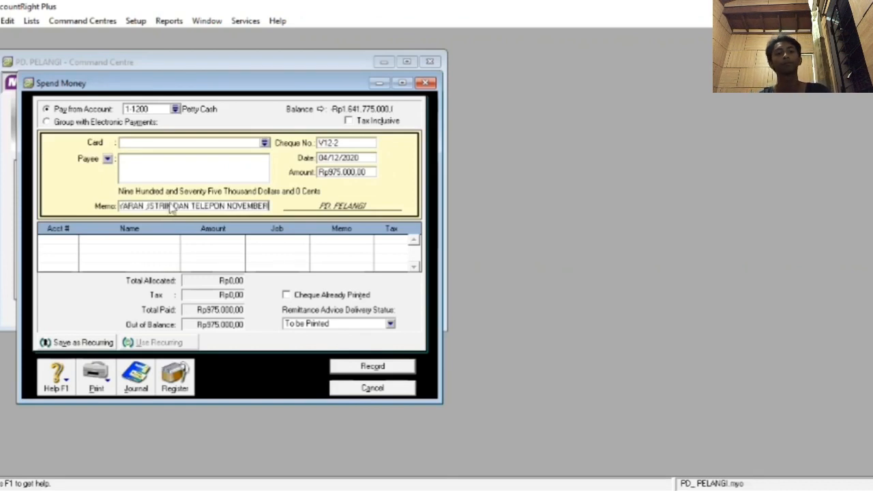
key("Tab")
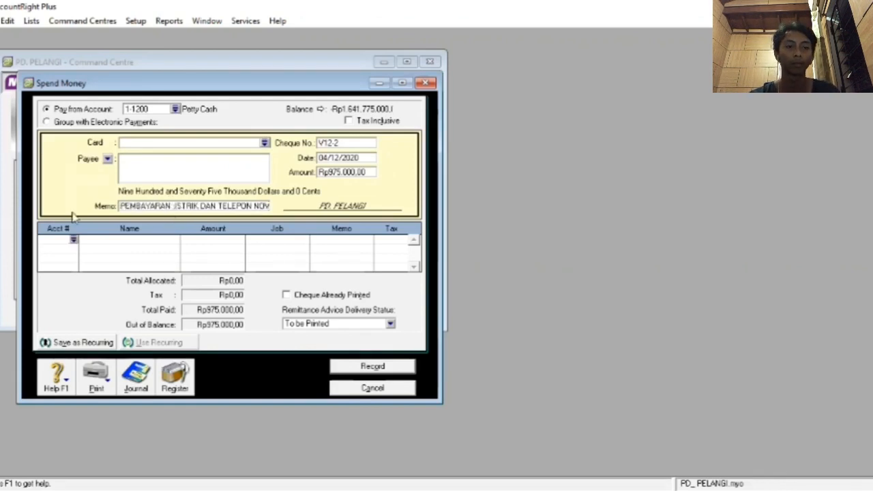
Step: Allocate the payment to account 2-1200 Expenses Payable and close the Spend Money form without recording it
left_click(73, 240)
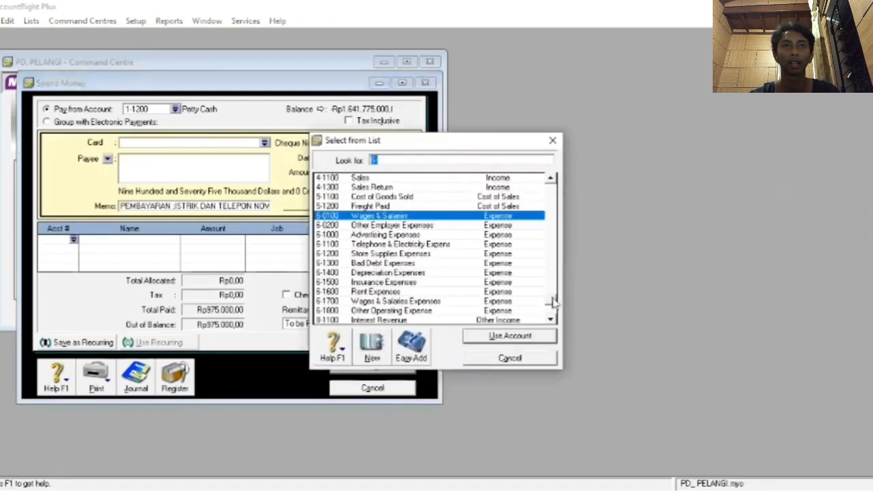
left_click_drag(552, 301, 554, 282)
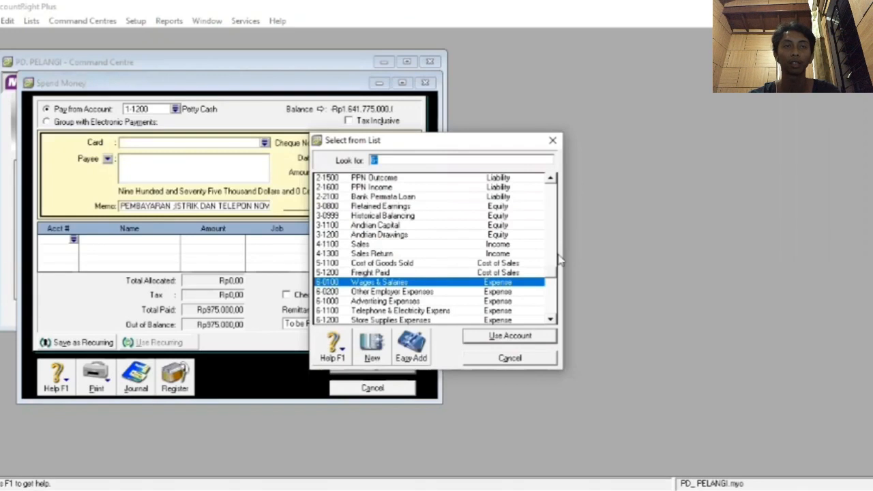
scroll(553, 260, "up", 1)
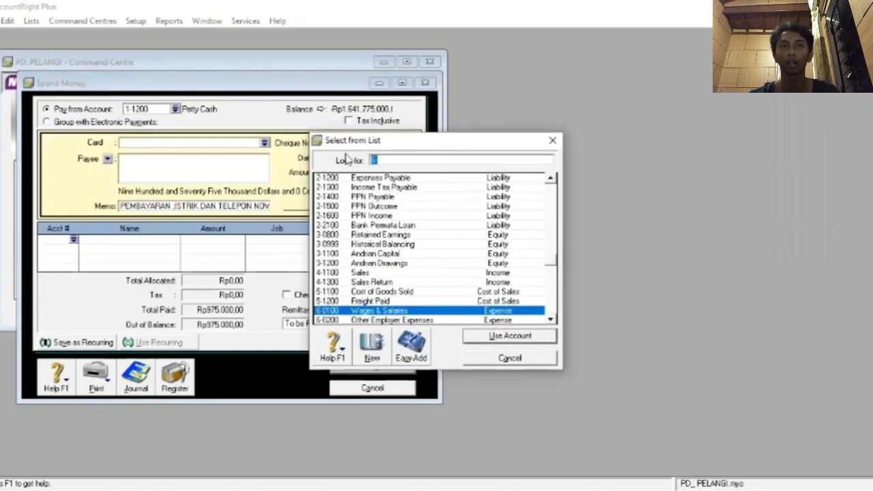
left_click(356, 179)
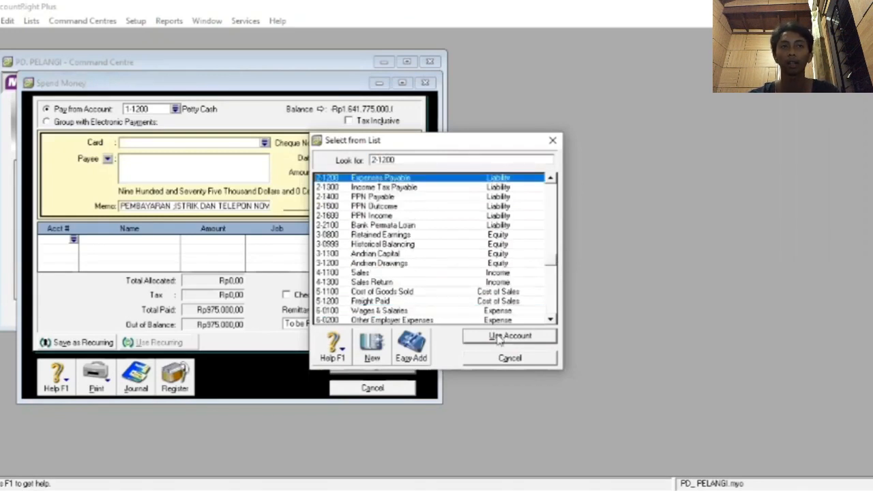
left_click(509, 336)
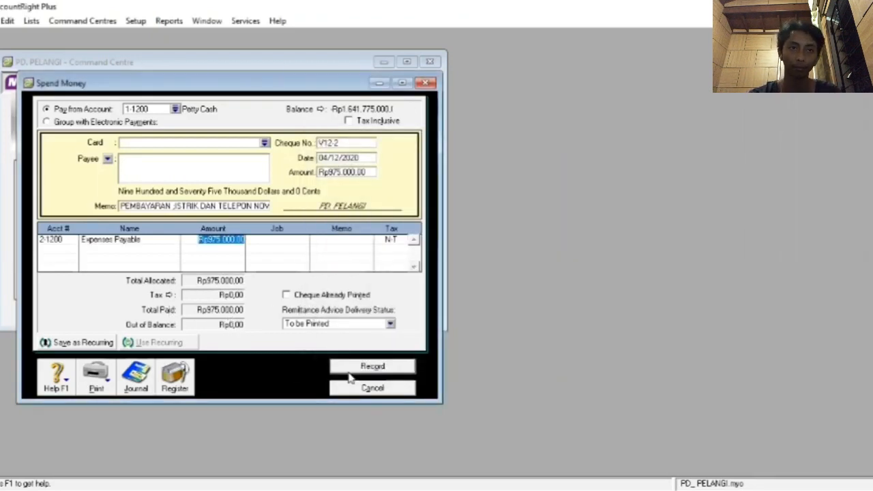
left_click(400, 389)
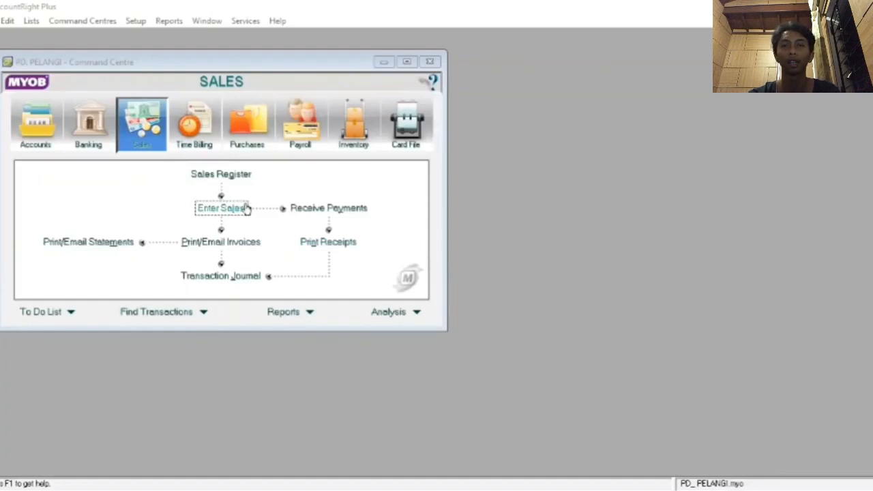
Step: Start a new sales invoice in the Item layout for the customer Trans Computer
left_click(221, 208)
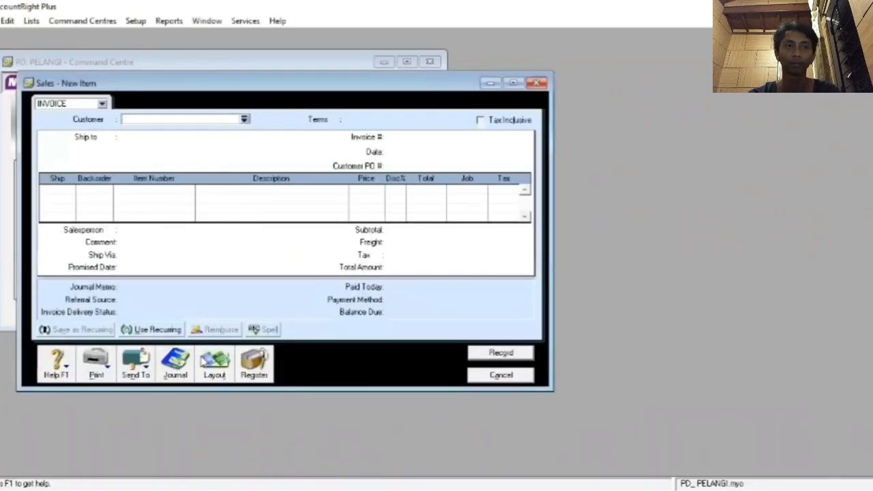
left_click(214, 365)
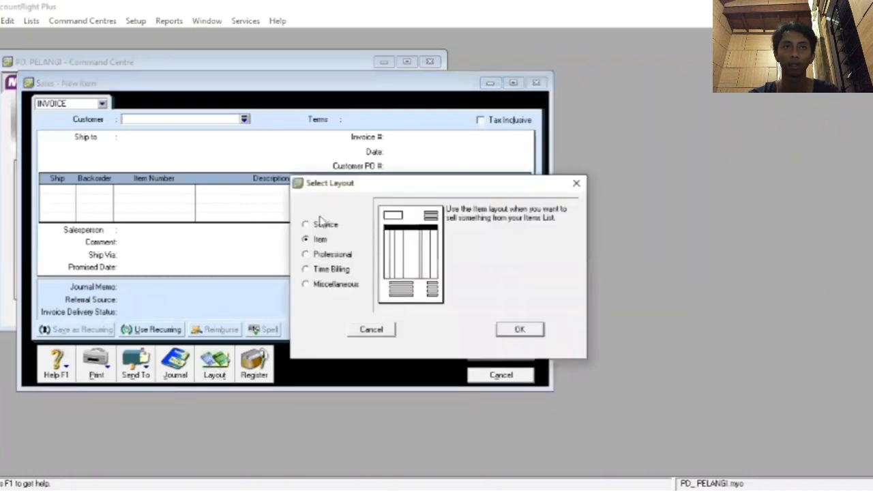
left_click(517, 330)
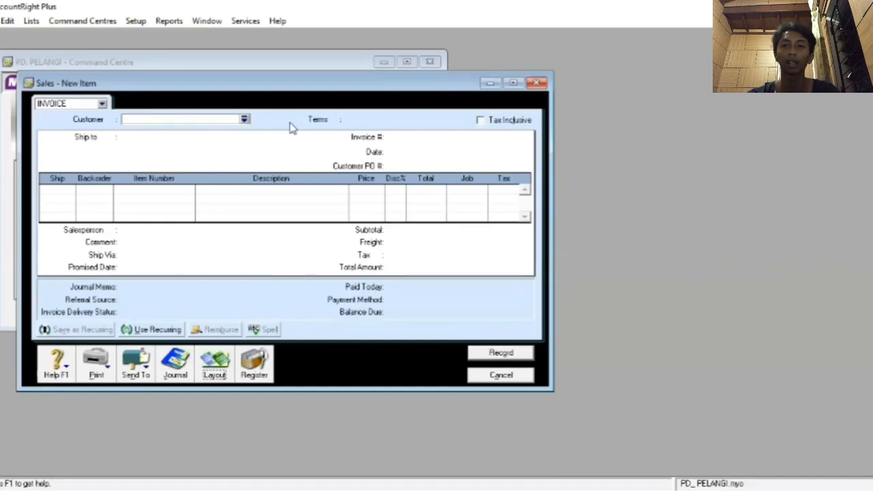
left_click(244, 119)
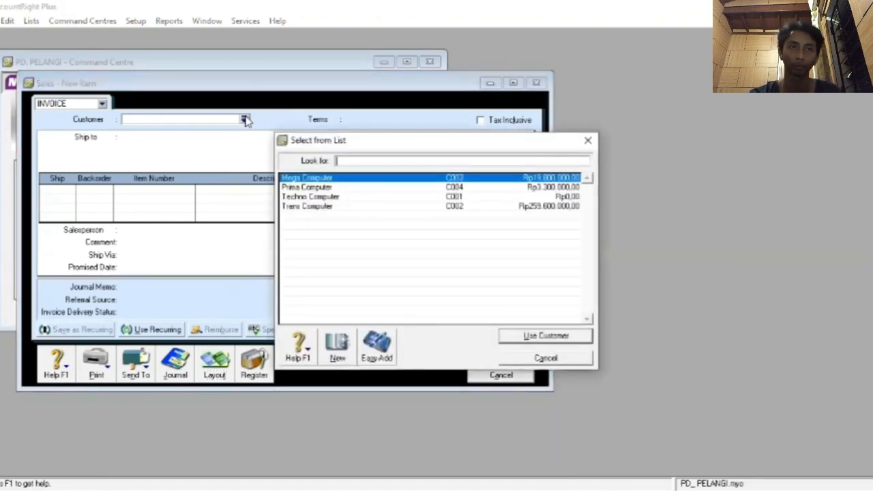
left_click(340, 207)
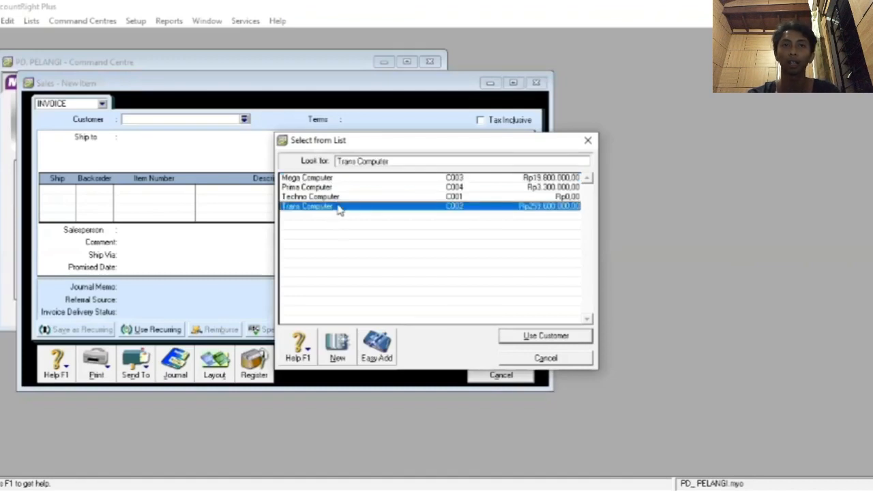
left_click(508, 336)
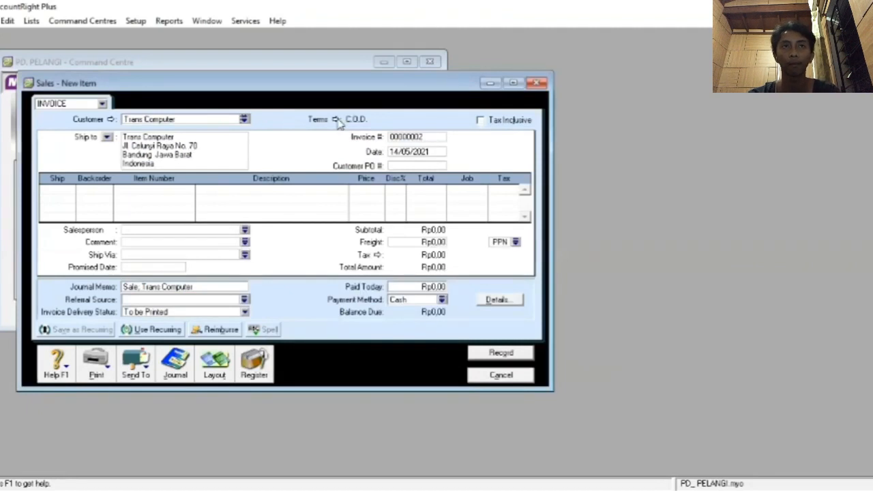
Step: Set the invoice's credit terms to In a Given # of Days with 30 balance due days
left_click(337, 119)
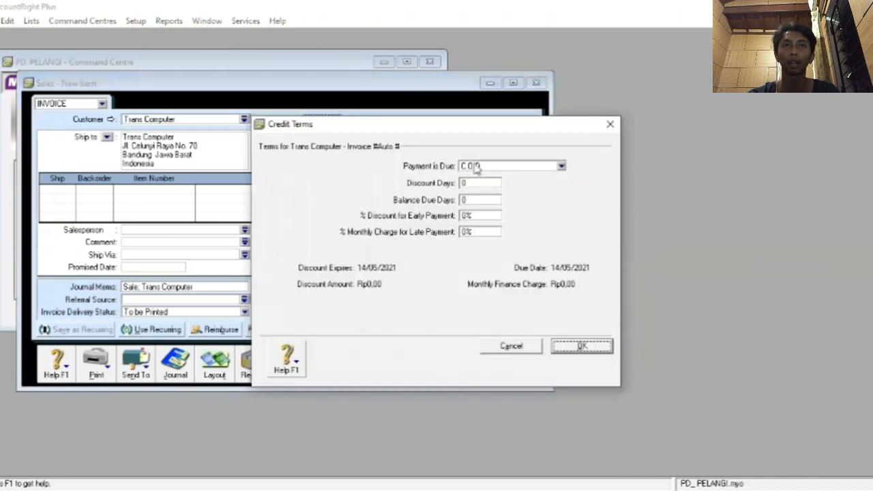
left_click(476, 168)
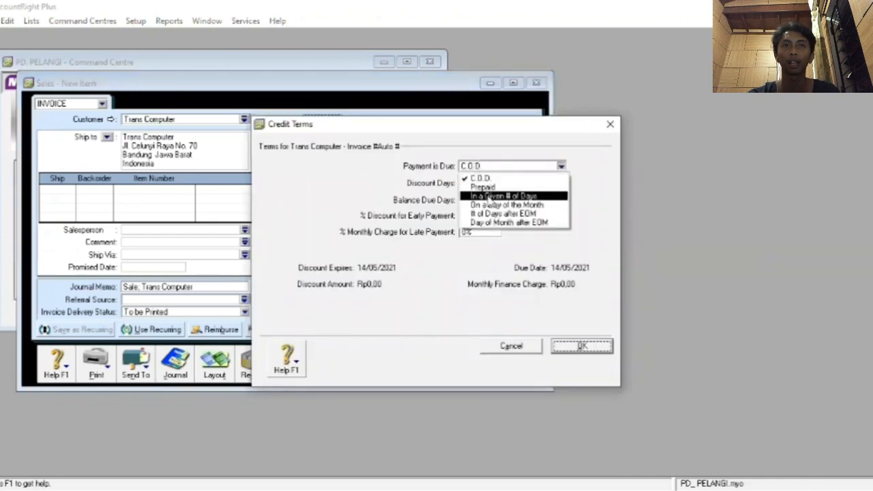
left_click(490, 196)
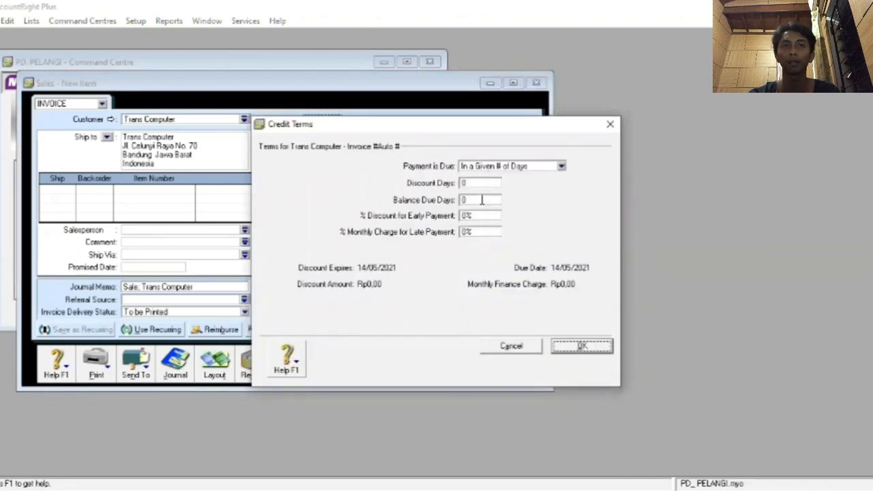
left_click(481, 200)
type("30")
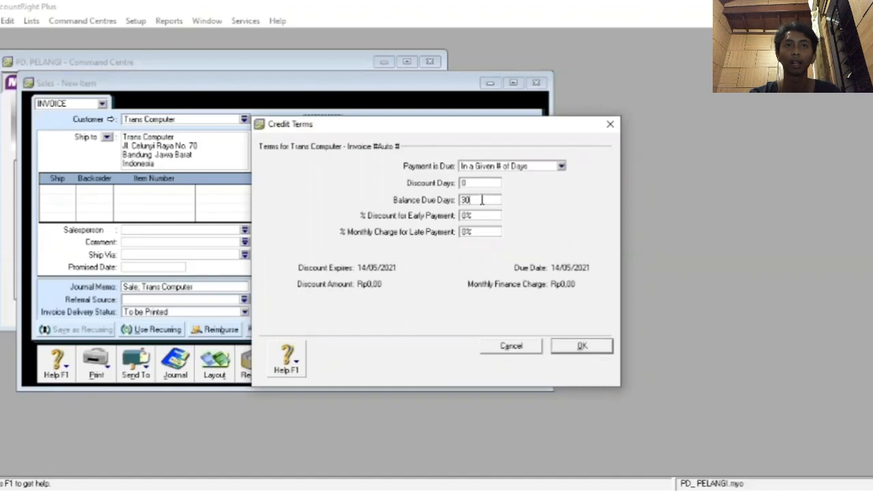
left_click(591, 347)
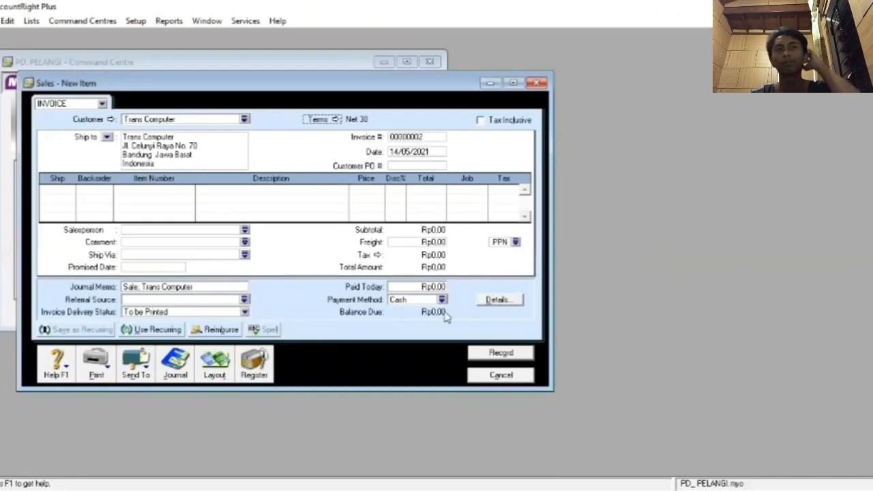
Step: Enter a ship quantity of 9 on the invoice's first line
left_click(49, 191)
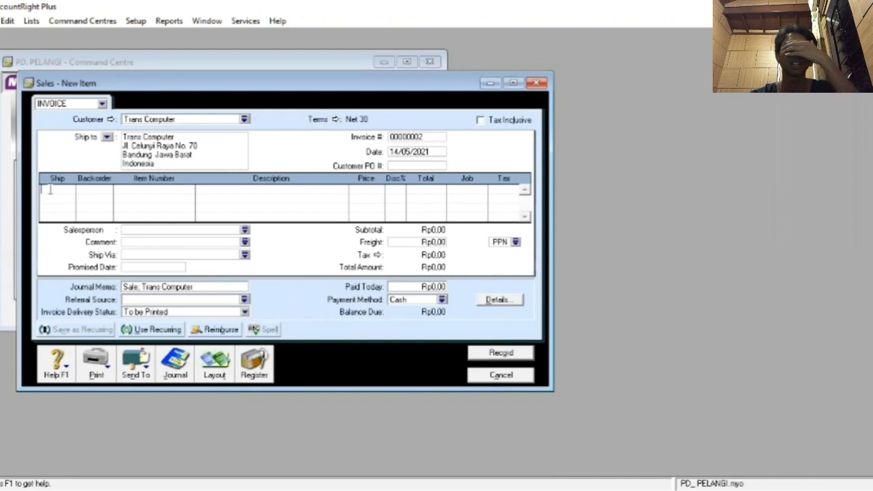
key("Tab")
key("Tab")
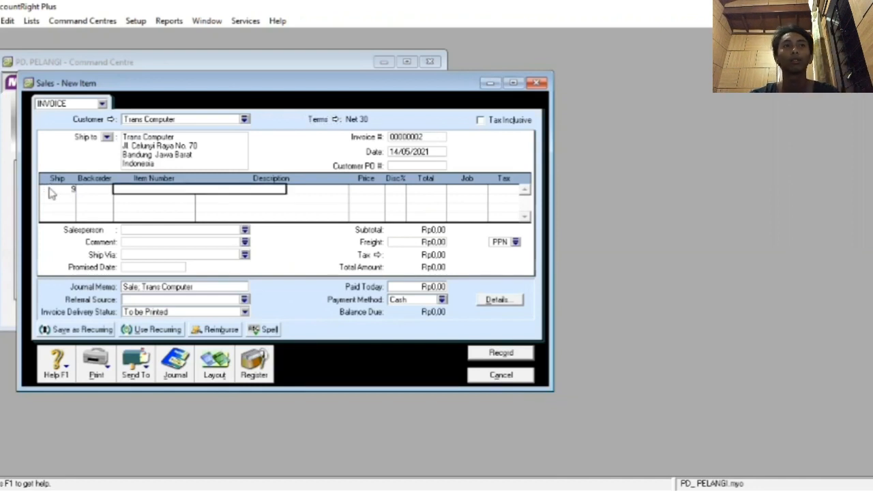
Step: Set the invoice number to F12-1 and its date to 06/12/2020
left_click(395, 136)
key("BackSpace")
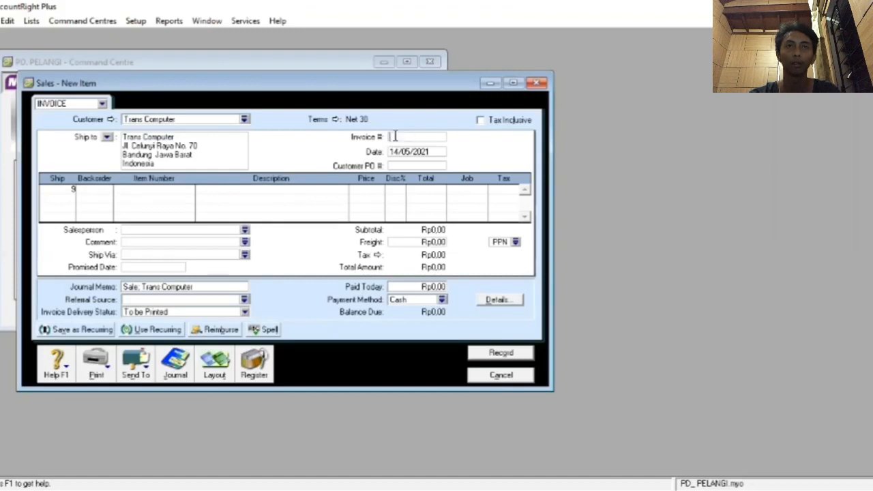
type("F")
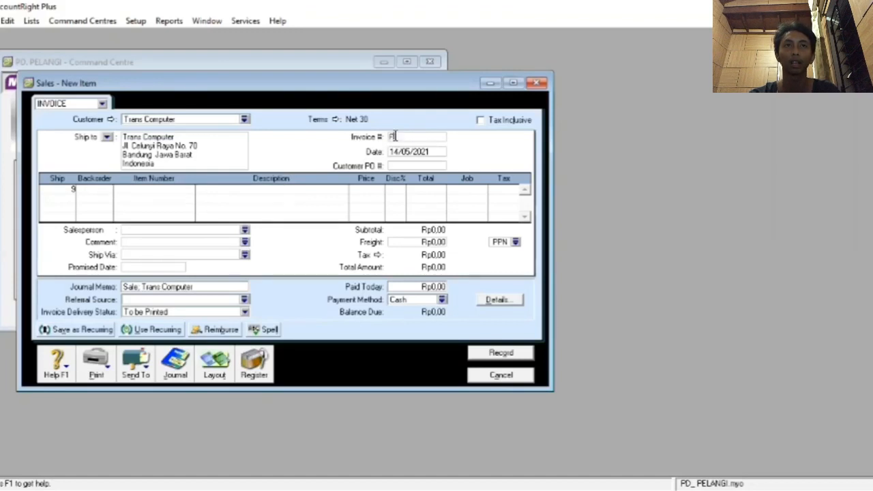
type("-2-1")
key("Tab")
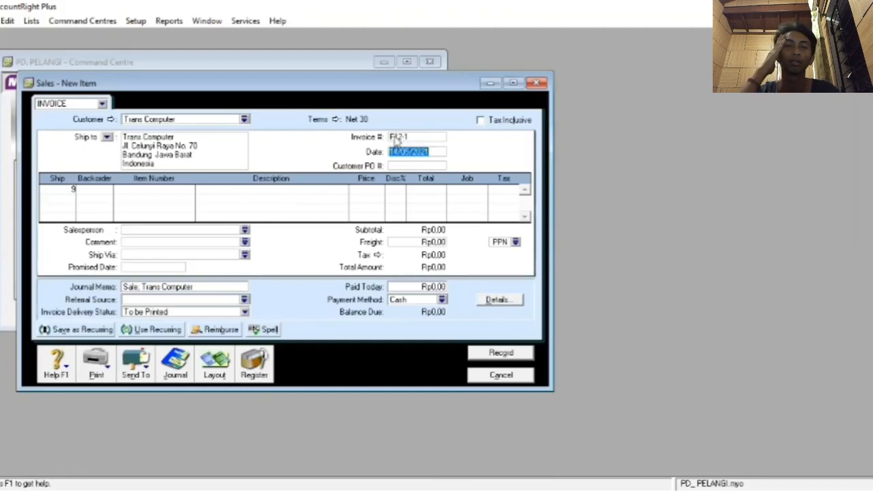
type("06")
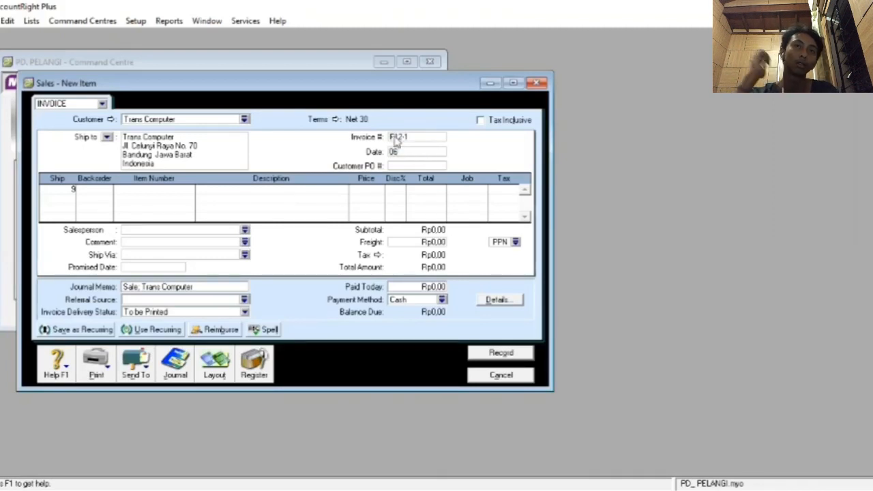
type("/12/2")
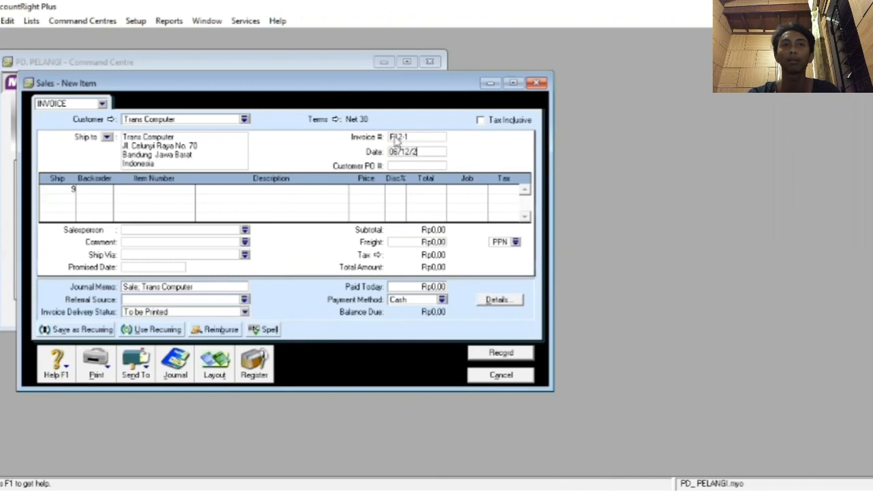
type("020")
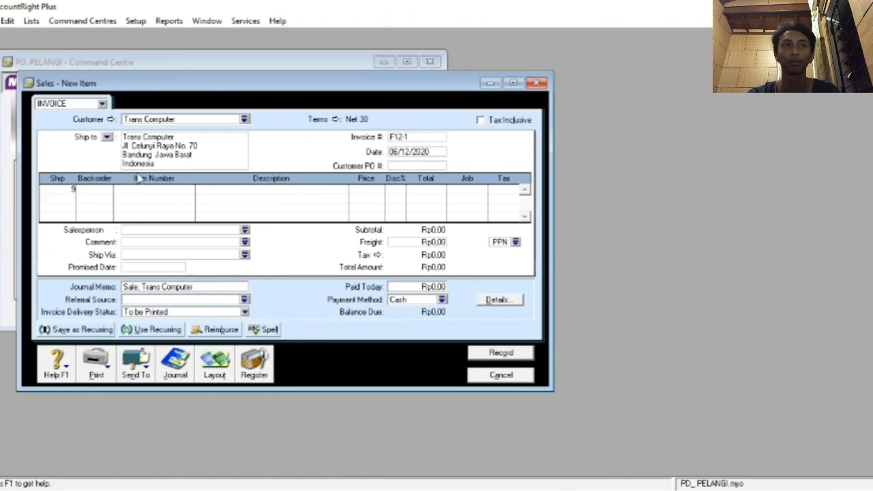
Step: Fill the first invoice line with 9 units of item 1230P (IBM P-230)
left_click(60, 191)
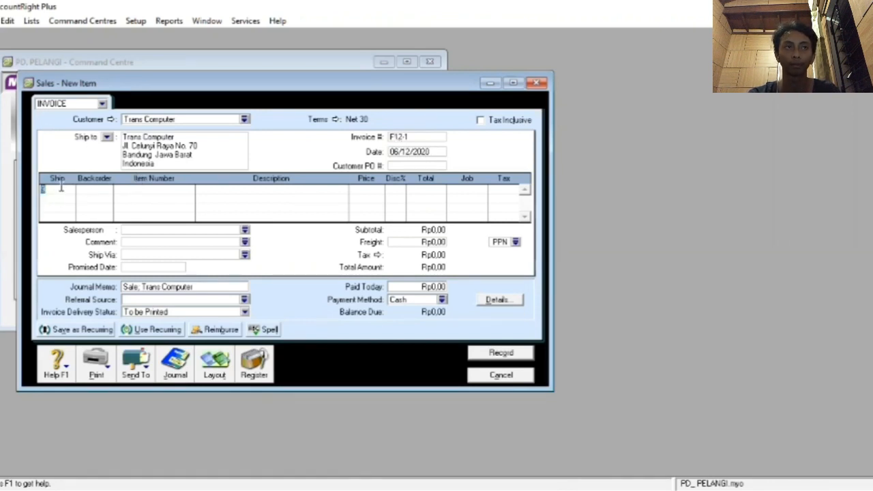
type("9")
key("Tab")
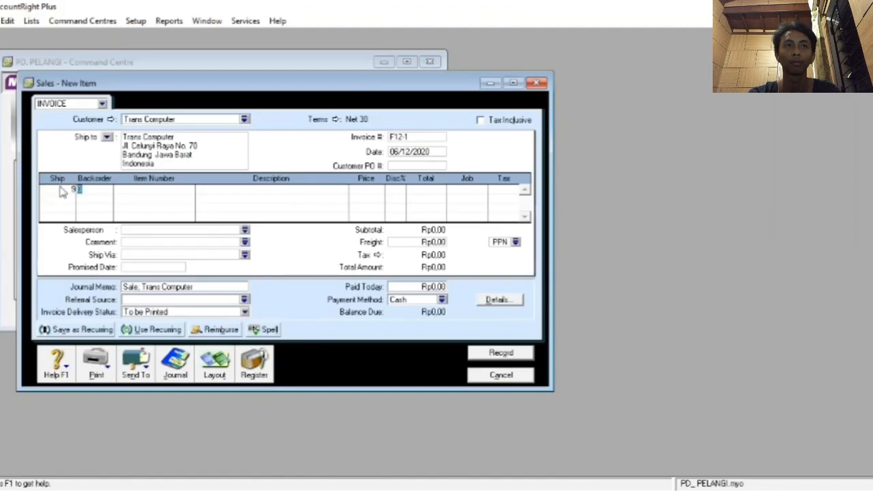
key("Tab")
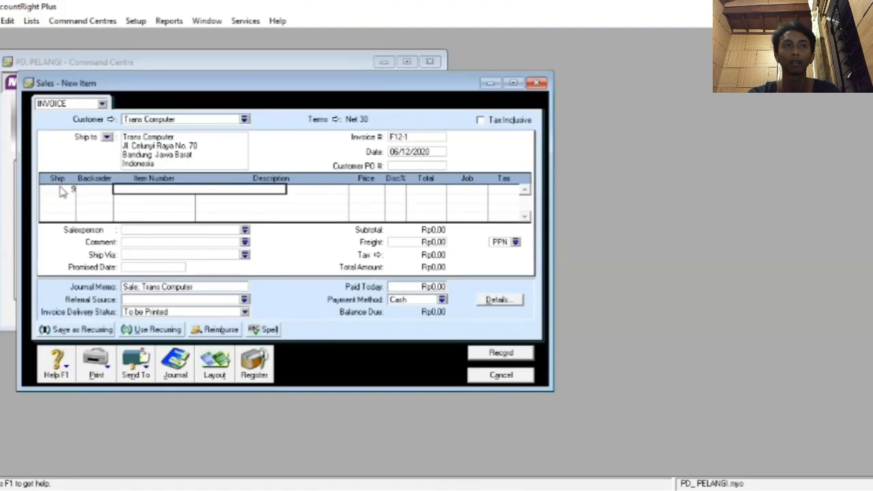
type("1220F")
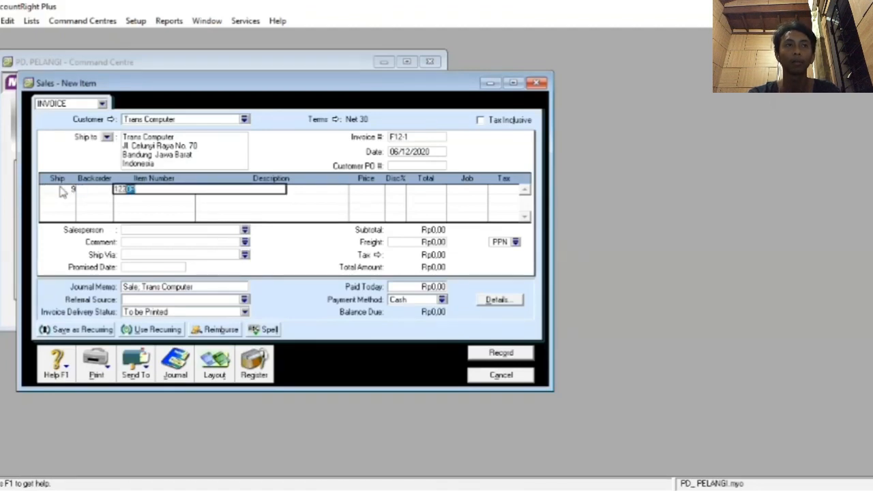
key("Return")
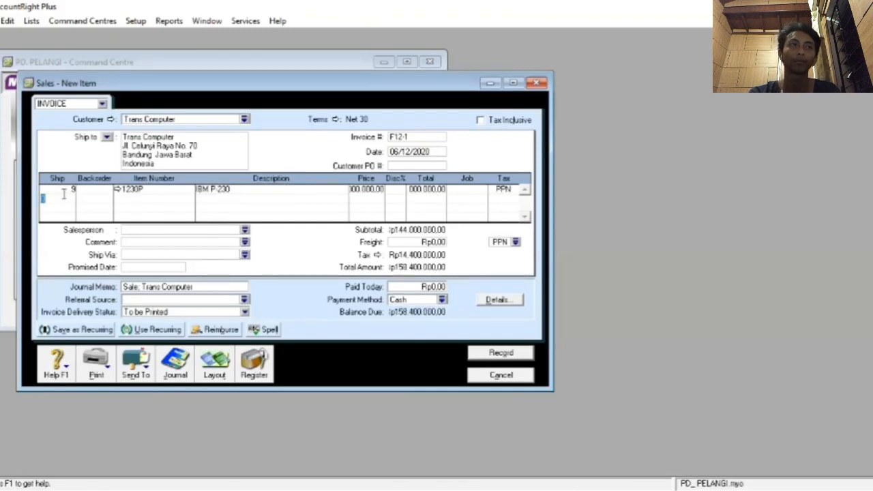
Step: Add a second invoice line with 7 units of item A60PC (Acer P-60)
type("7")
key("Tab")
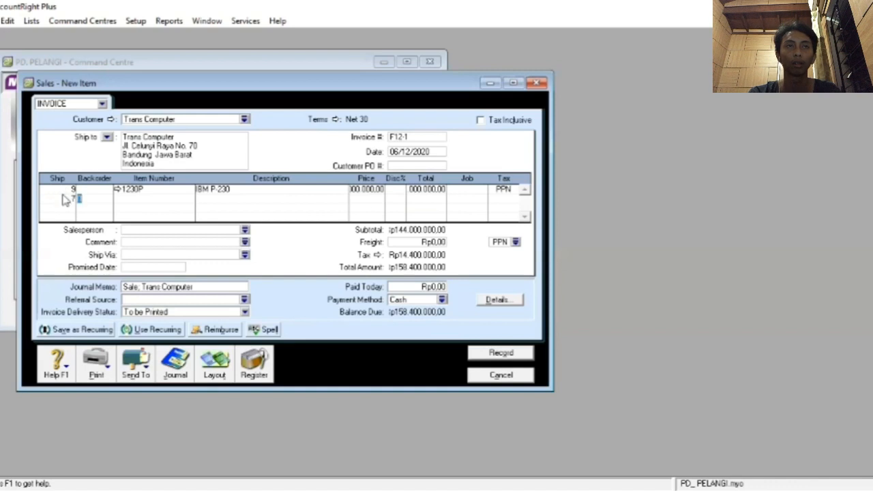
key("Tab")
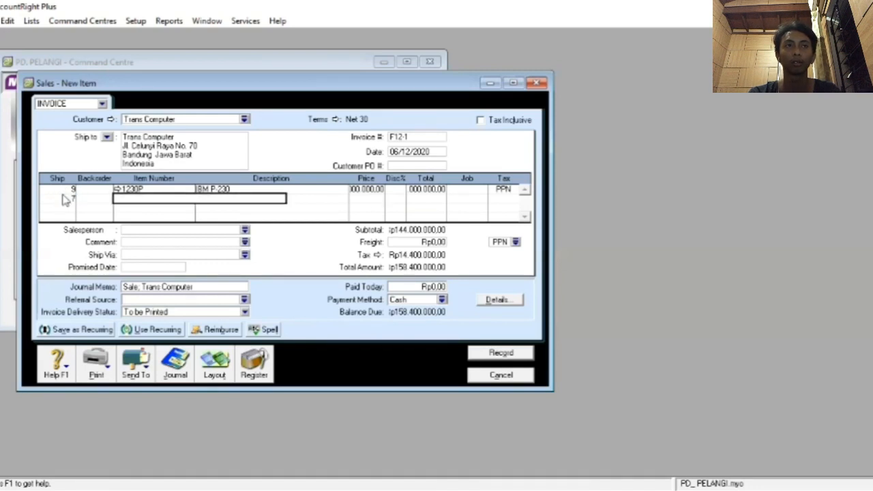
type("A60PC")
key("Return")
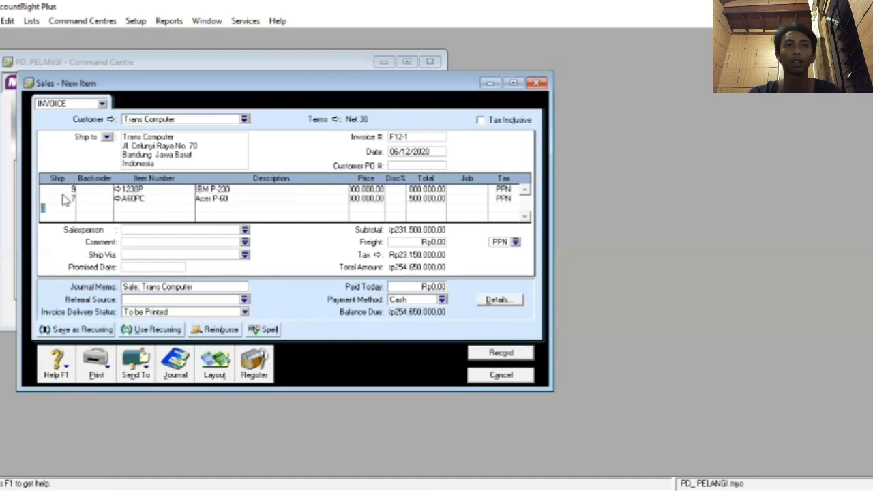
Step: Set the unit prices to 18000000 for the IBM P-230 and 14000000 for the Acer P-60
left_click(374, 189)
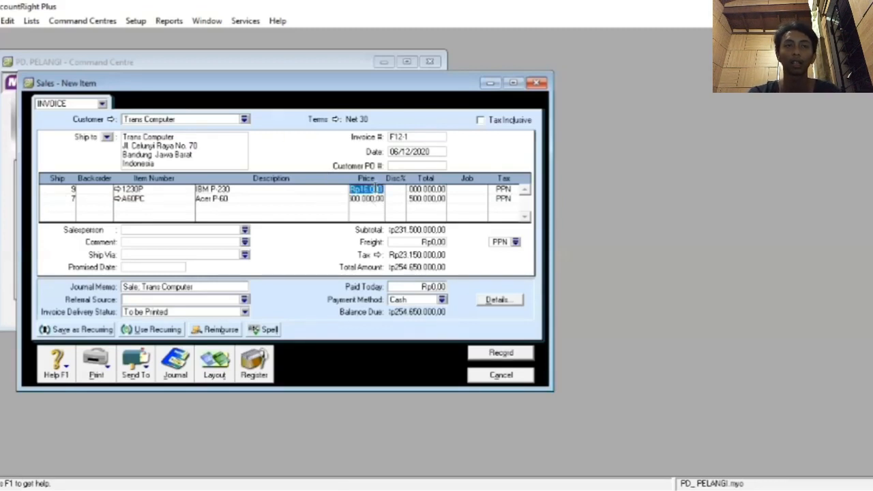
type("180")
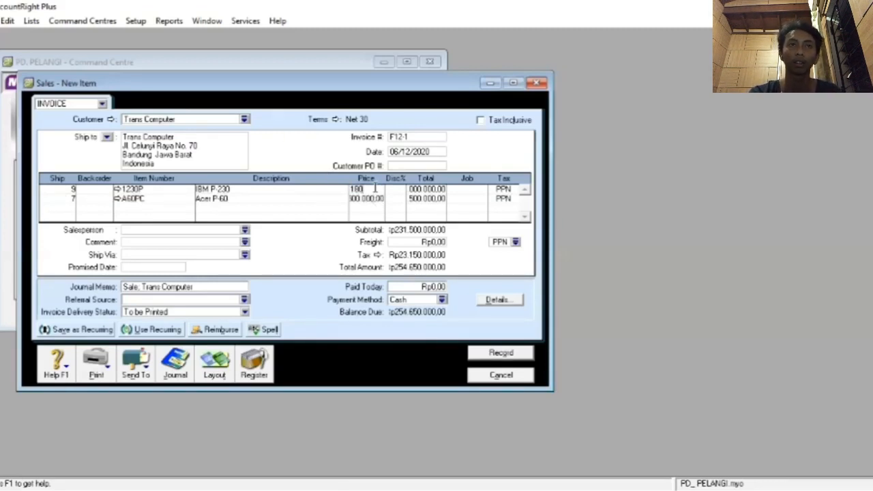
type("00000")
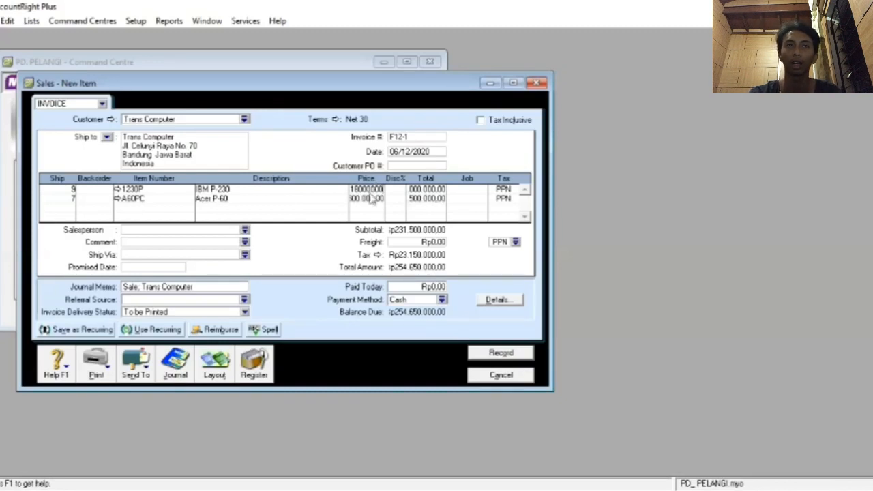
left_click(368, 198)
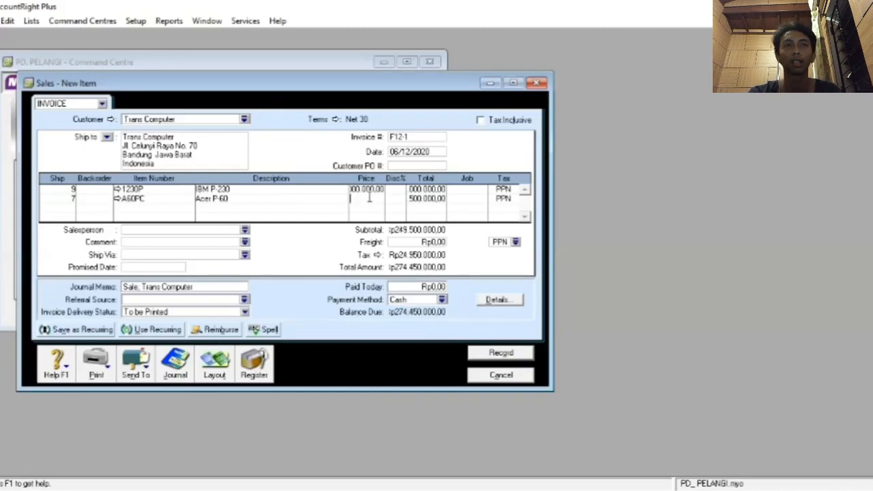
type("14000")
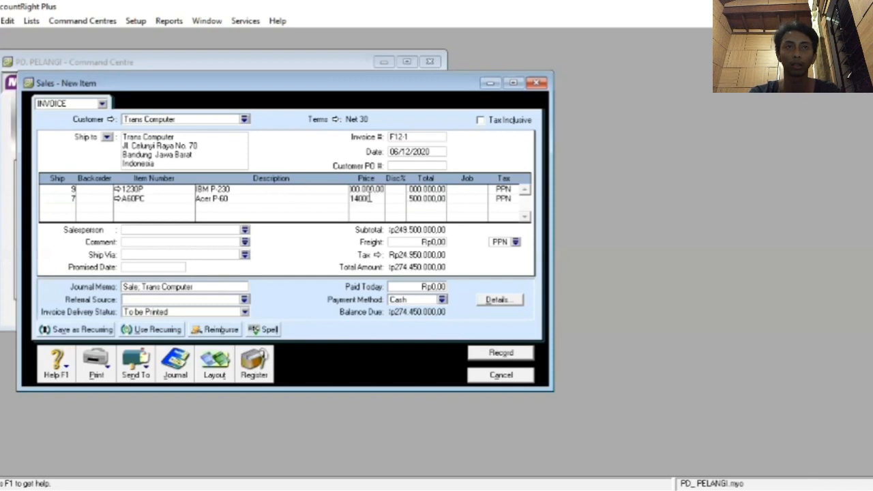
type("000")
key("Tab")
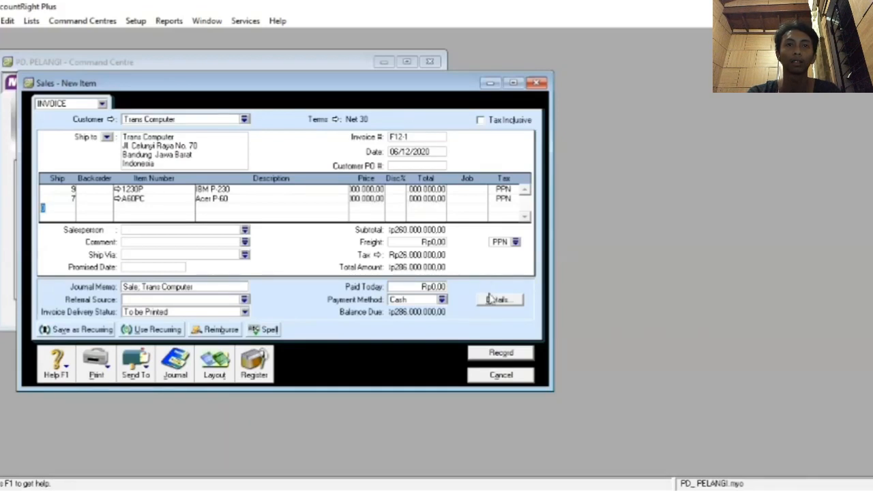
Step: Record the Trans Computer sales invoice without erasing the entered information
left_click(508, 377)
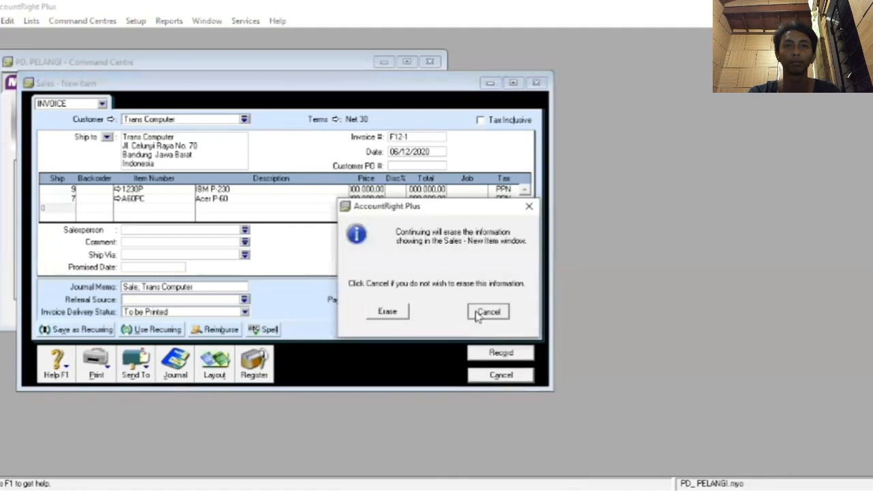
left_click(485, 313)
left_click(501, 355)
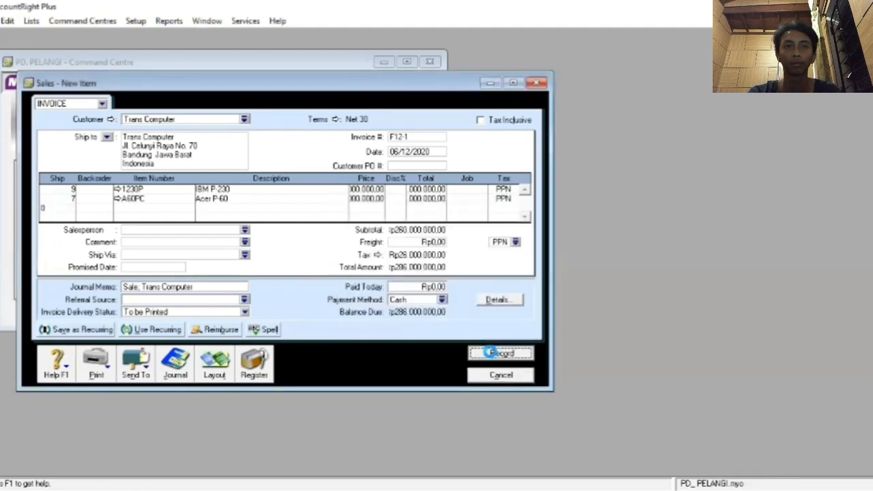
Step: Close the recorded sale and start a new item sales invoice for customer Trans Computer
left_click(507, 377)
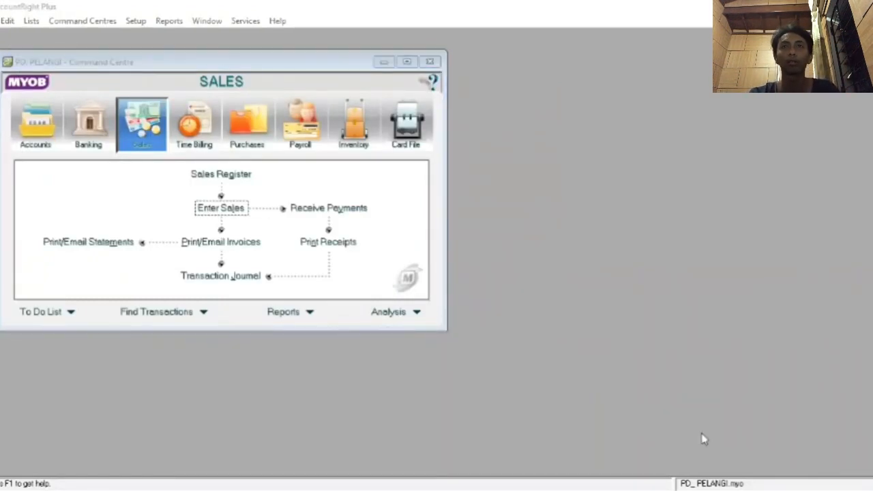
left_click(158, 144)
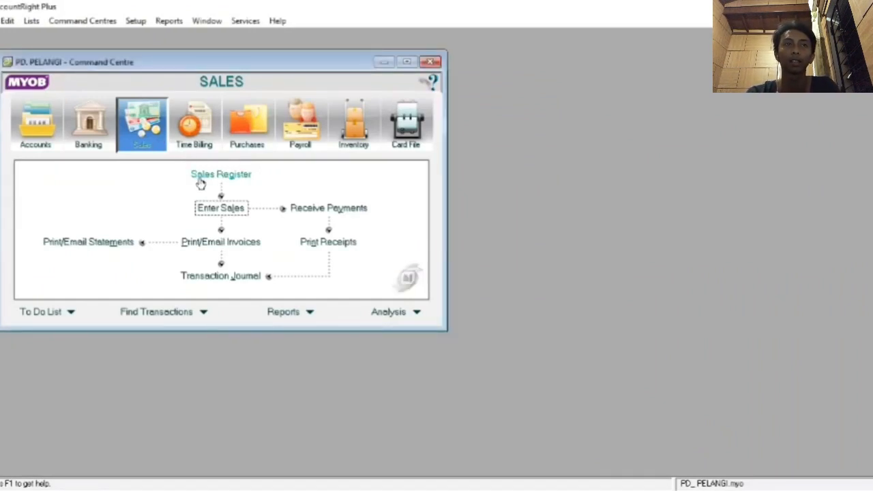
left_click(212, 211)
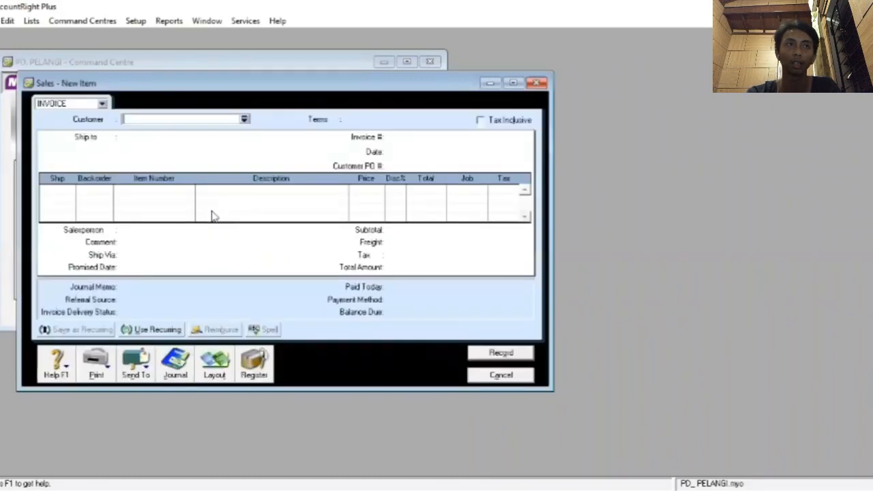
left_click(246, 120)
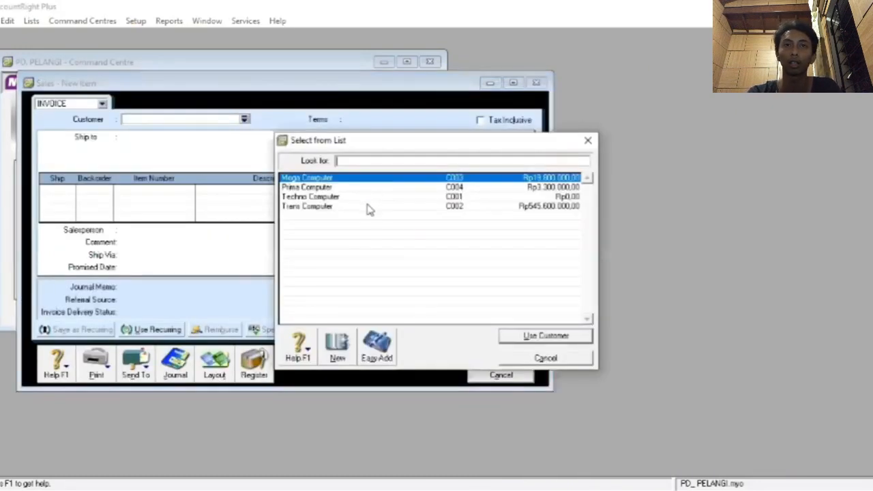
left_click(366, 206)
left_click(505, 337)
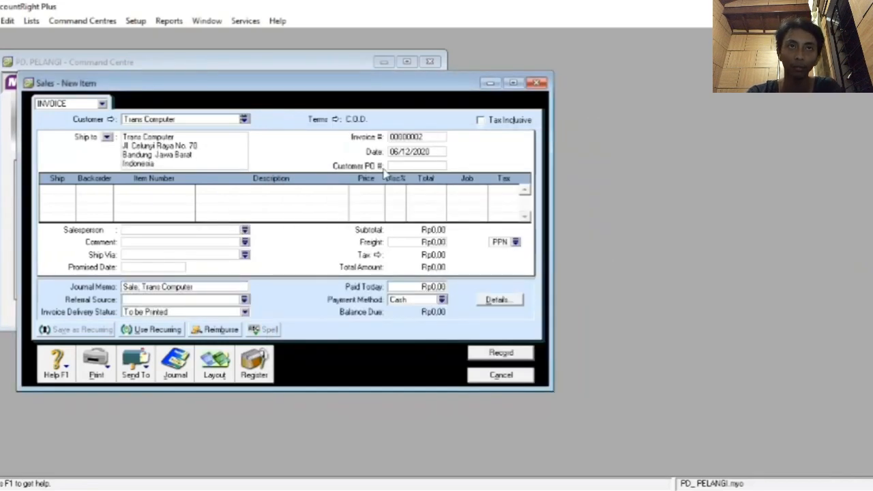
Step: Set the invoice number to NK12-1 and the invoice date to 07/12/2020
left_click(421, 135)
double_click(421, 135)
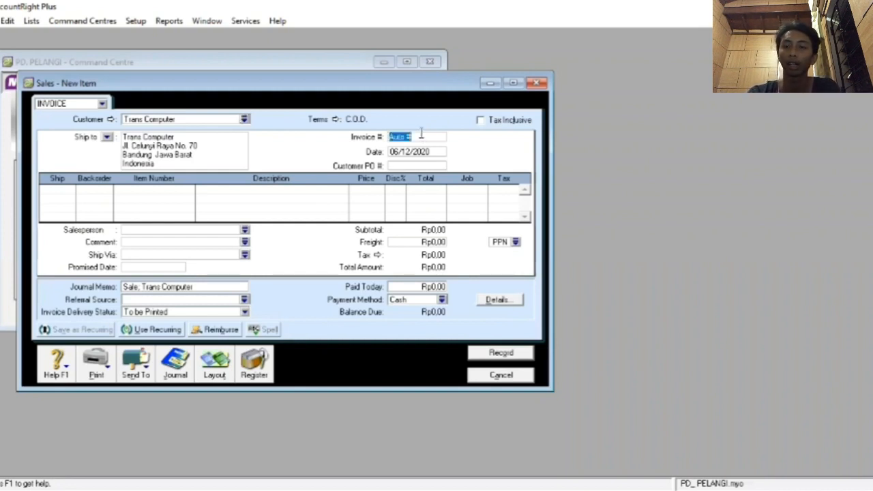
key("BackSpace")
type("NK")
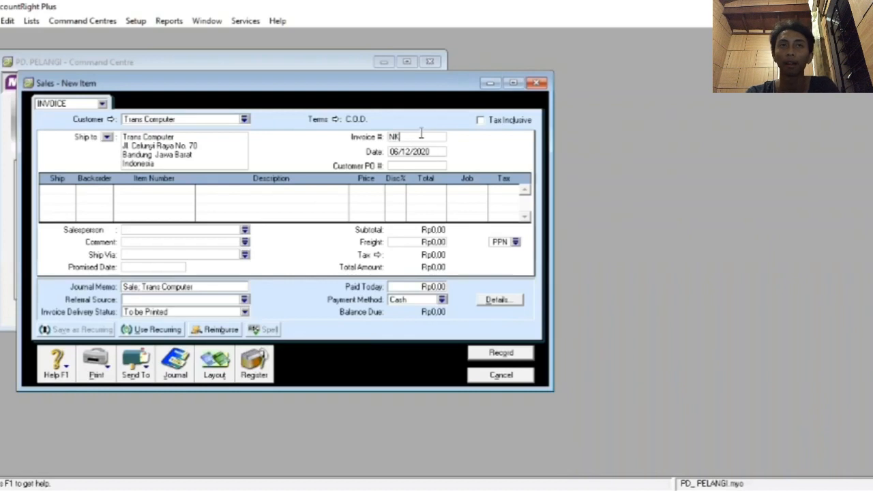
type("12")
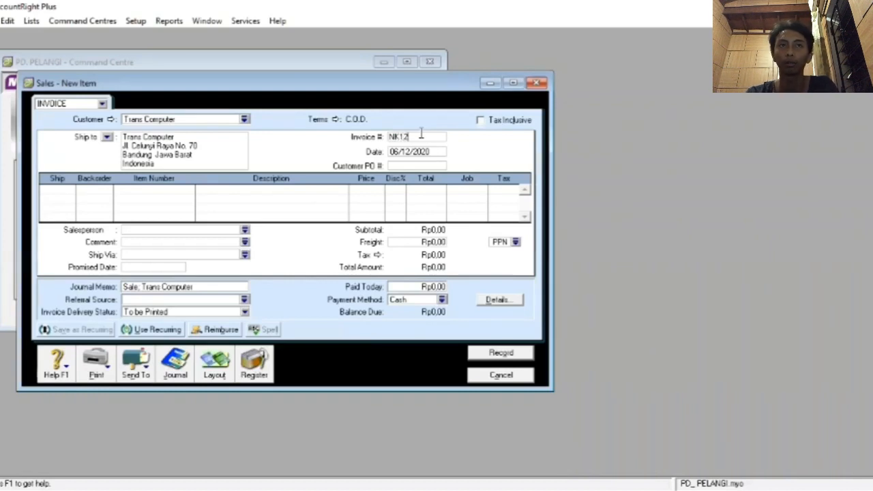
type("-1")
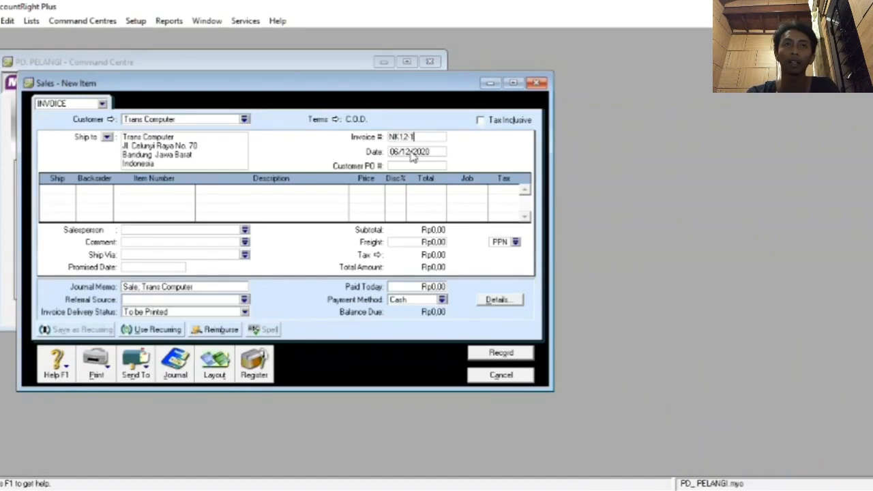
left_click(411, 154)
type("07")
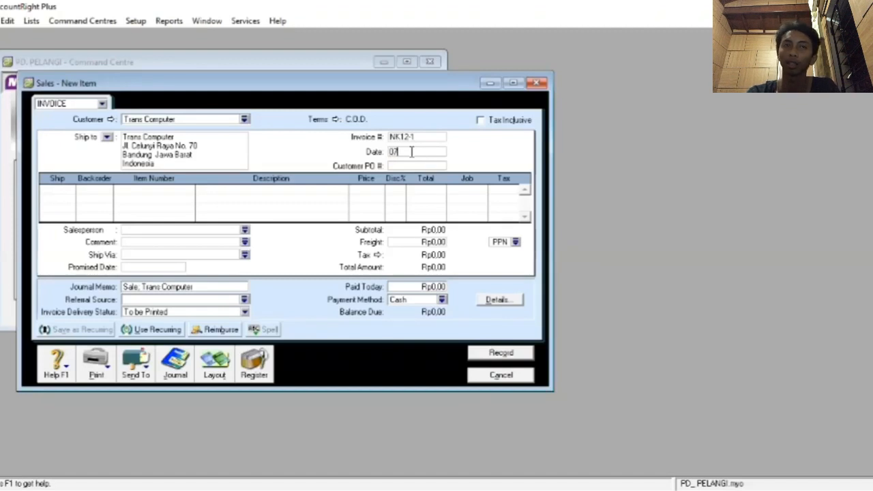
type("/12")
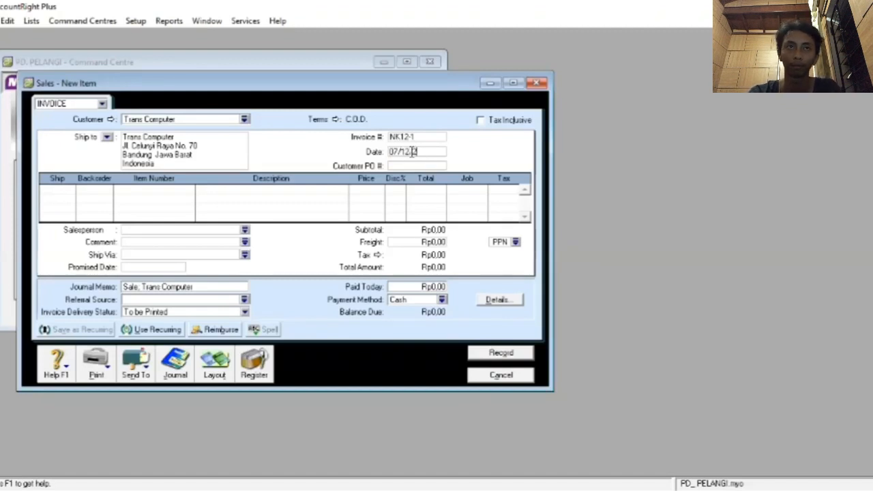
type("/2020")
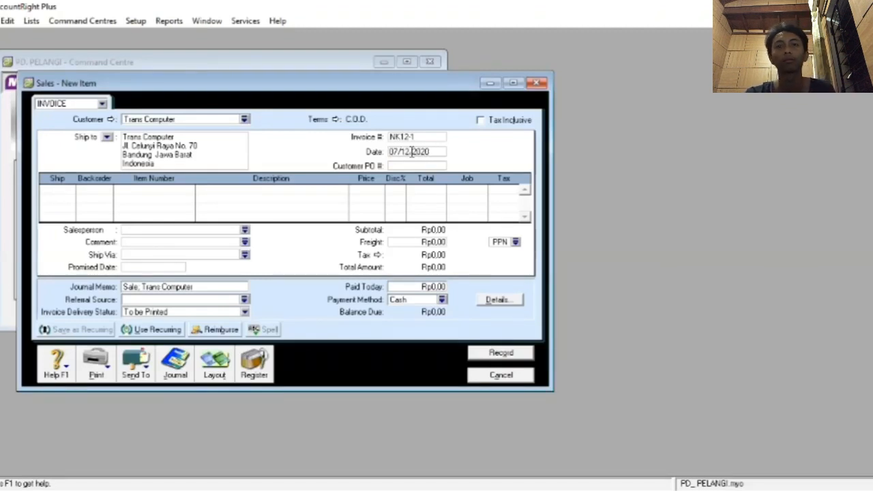
Step: Fill the first invoice line with -2 units of item 1230P (IBM P-230)
left_click(72, 189)
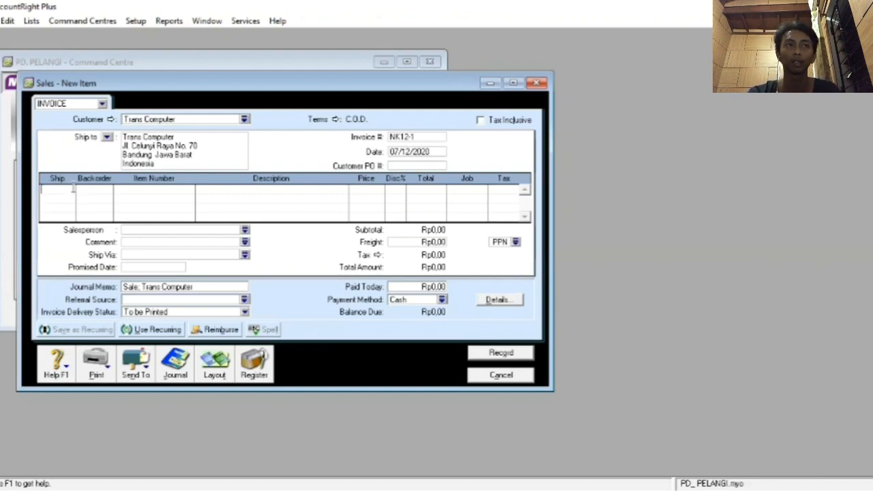
type("3")
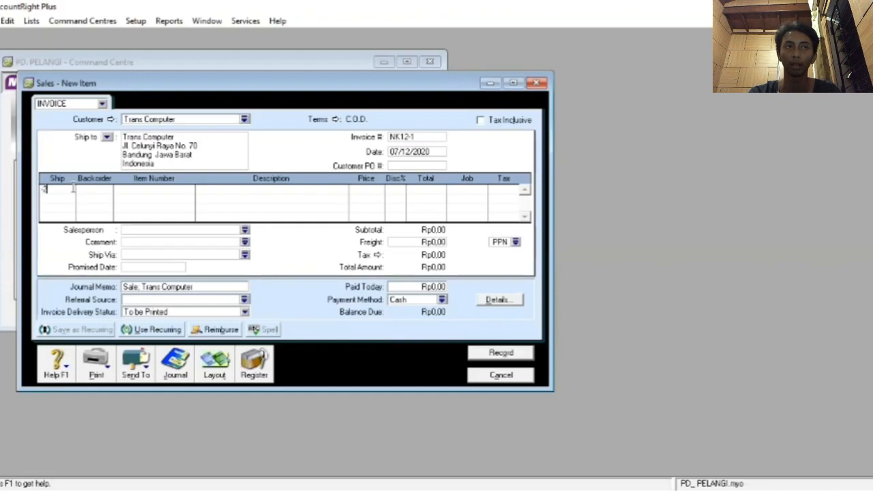
key("Tab")
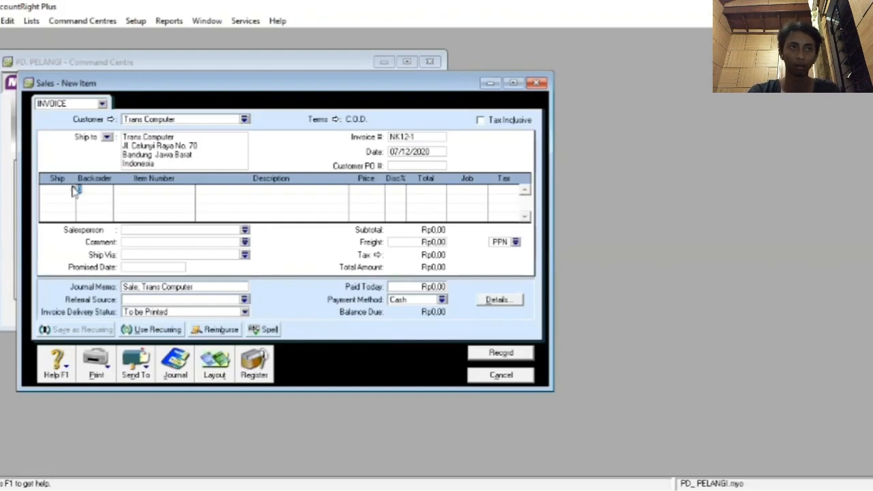
key("Tab")
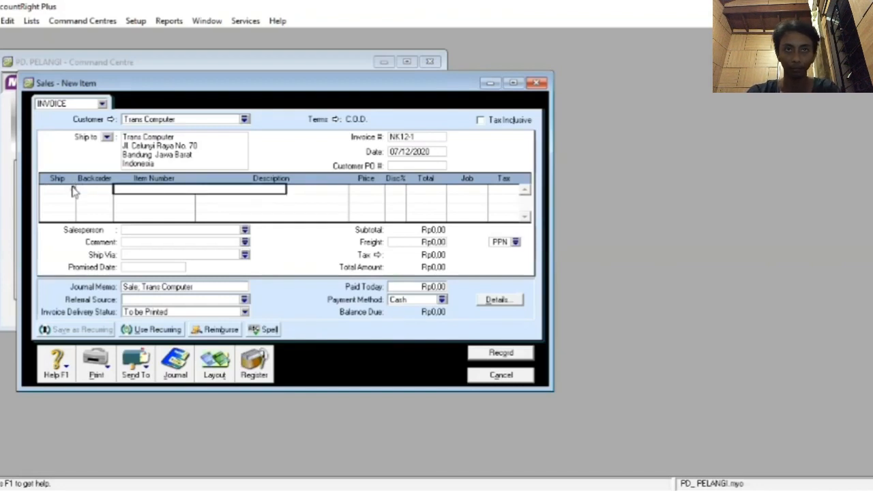
type("123")
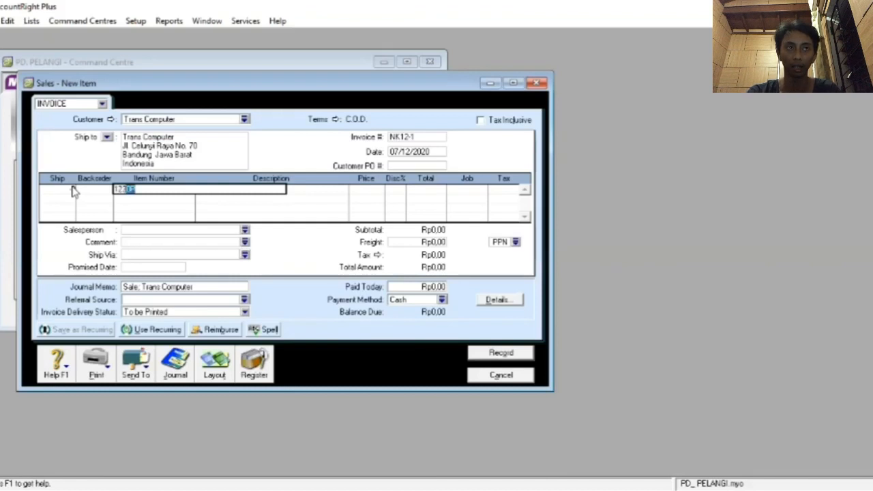
key("Return")
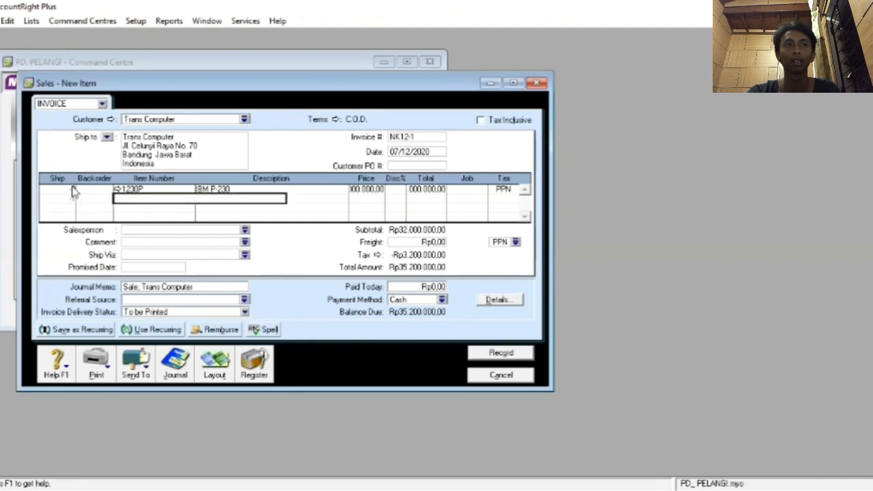
Step: Add a second invoice line with -1 unit of item A60PC (Acer P-60)
type("AC")
key("BackSpace")
key("BackSpace")
type("A")
key("Return")
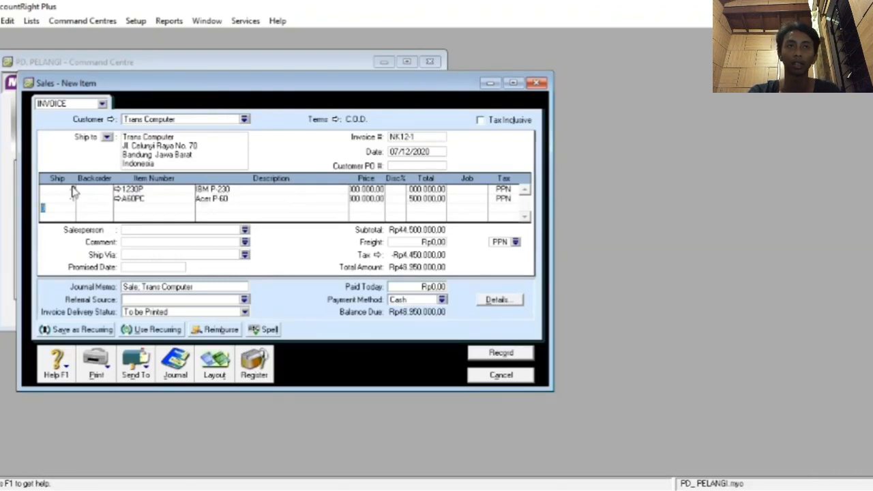
Step: Set the unit price of the IBM P-230 line to 18000000
left_click(366, 191)
key("BackSpace")
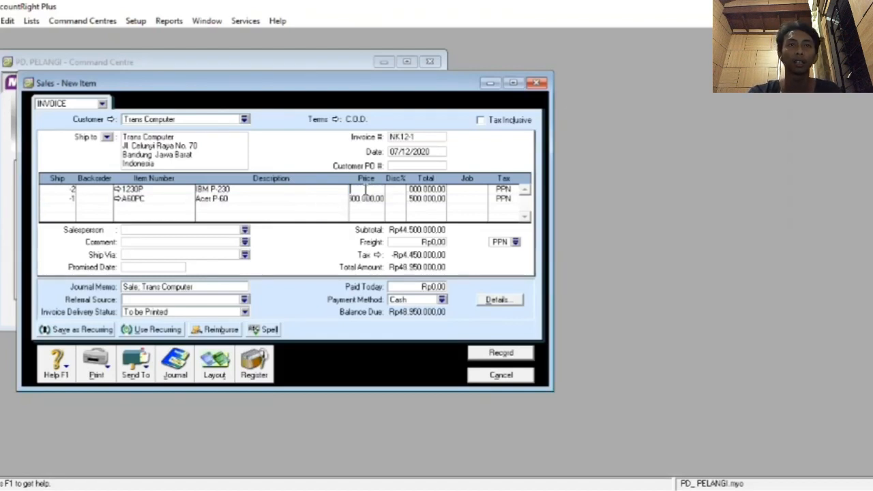
type("180")
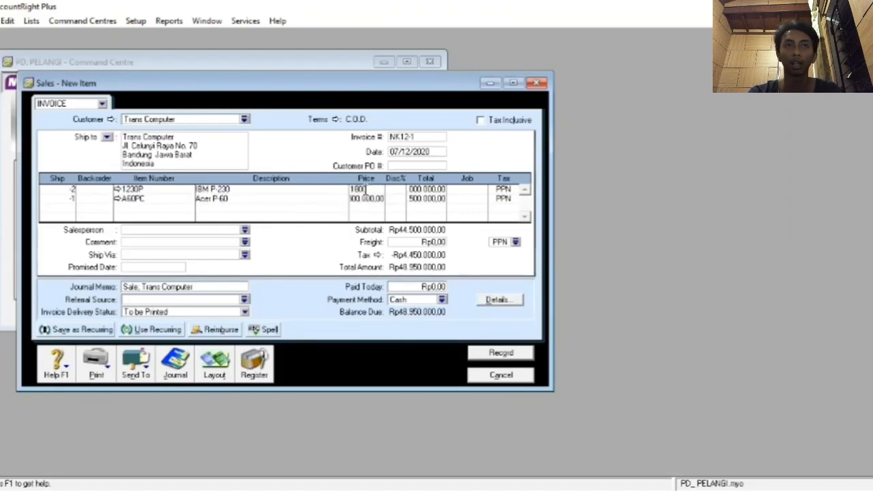
type("00000")
key("BackSpace")
key("BackSpace")
key("BackSpace")
key("BackSpace")
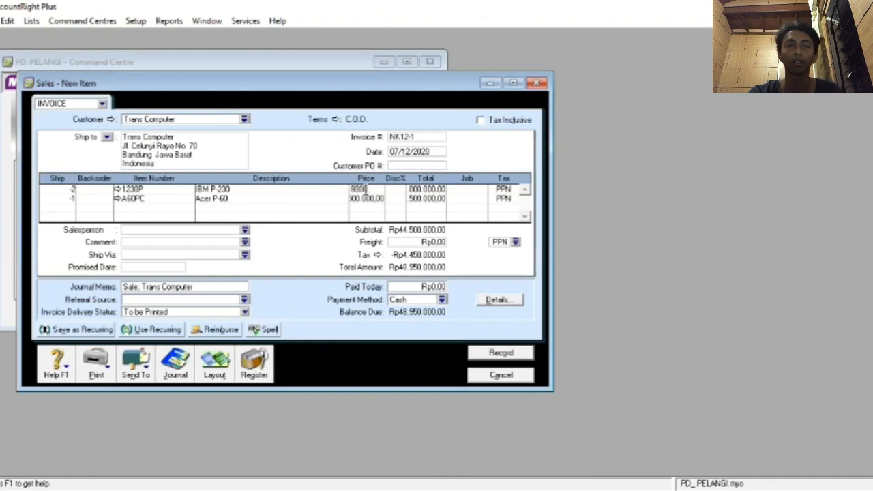
key("BackSpace")
key("BackSpace")
key("BackSpace")
type("80000")
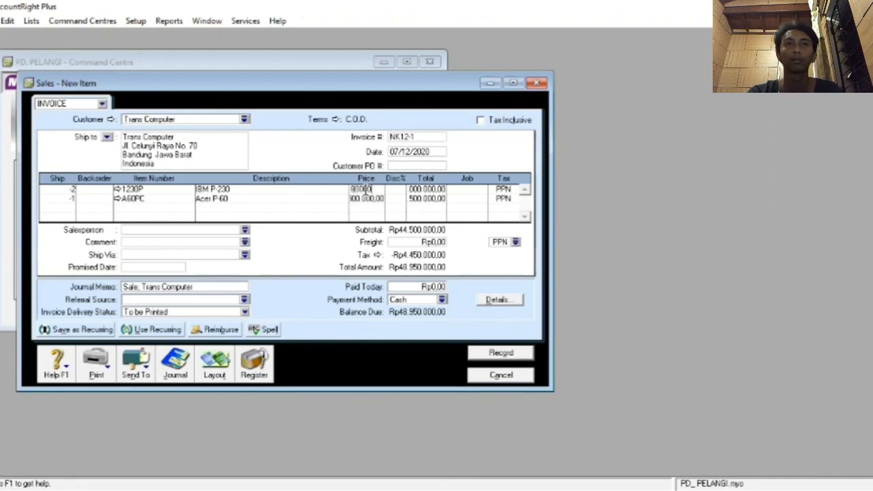
type("00")
Step: Set the Acer P-60 unit price to 14000000, then record the negative-quantity invoice and close the sales form
left_click(366, 199)
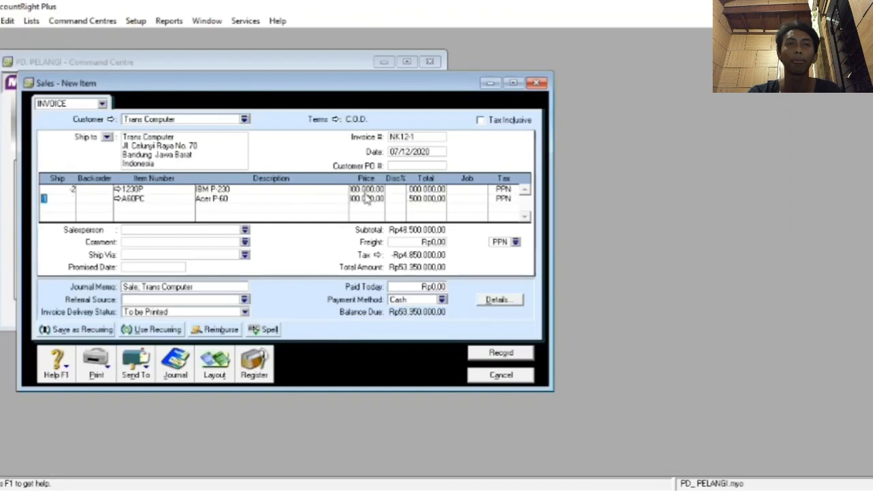
left_click(365, 197)
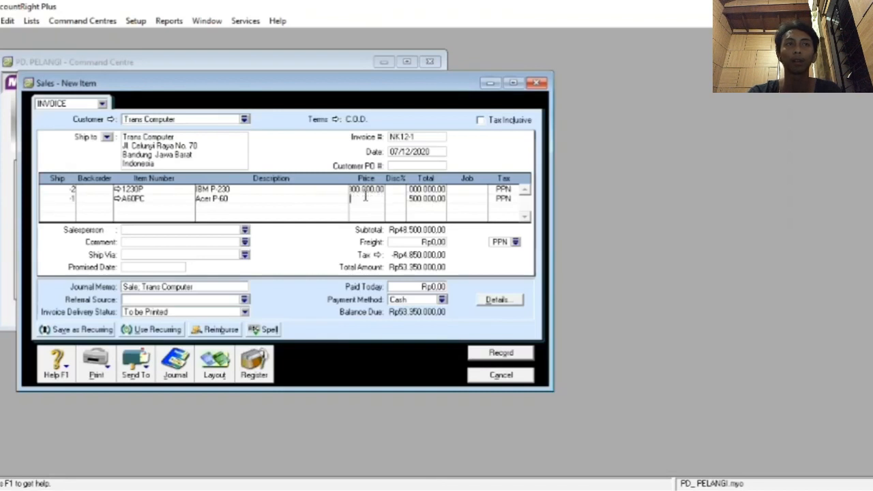
type("14000000")
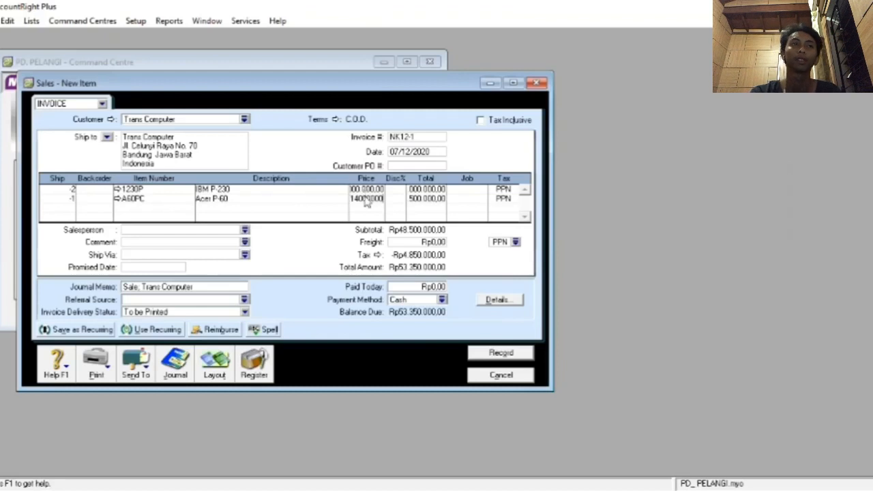
key("Return")
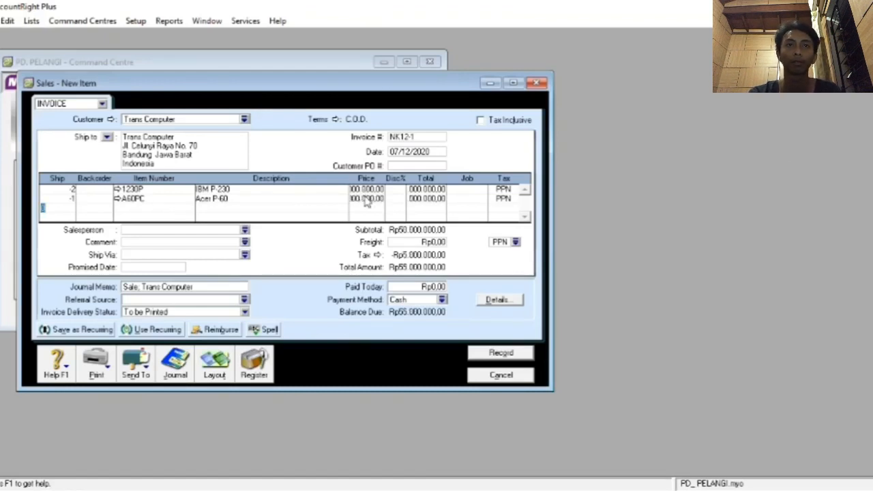
left_click(501, 351)
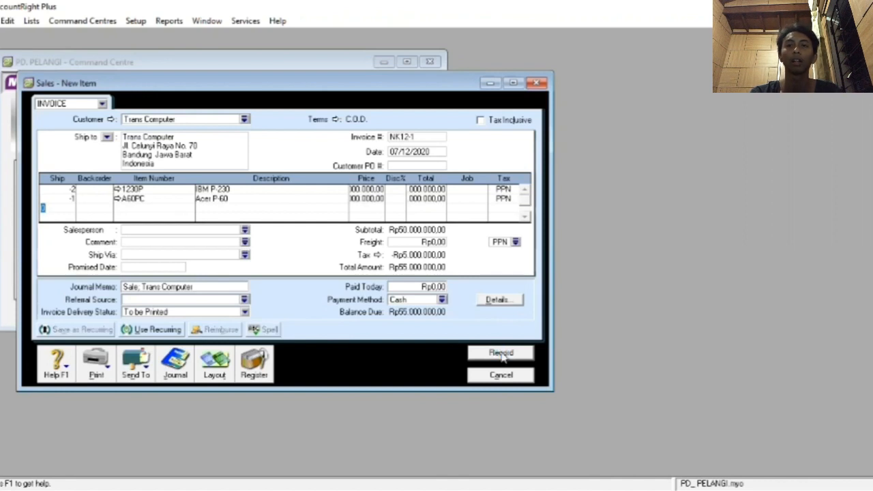
left_click(502, 375)
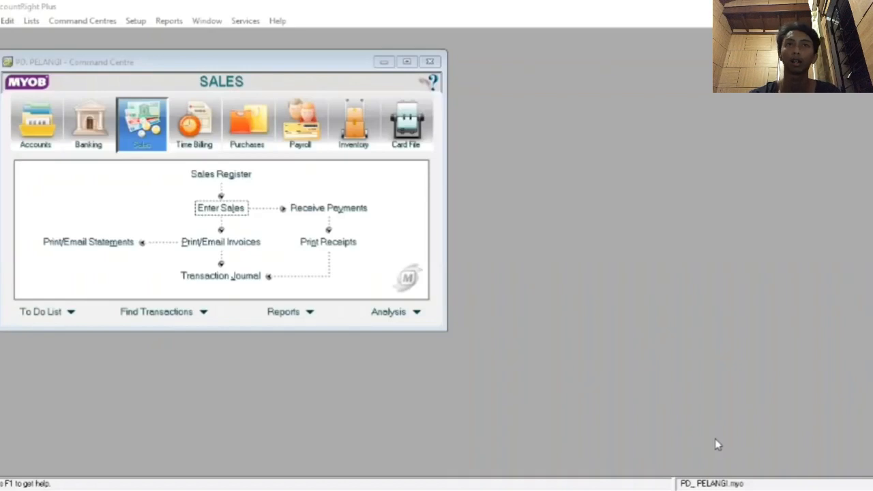
Step: Start a Pay Bills payment to supplier PT Makmur Jaya with cheque number BKK12-3
left_click(250, 140)
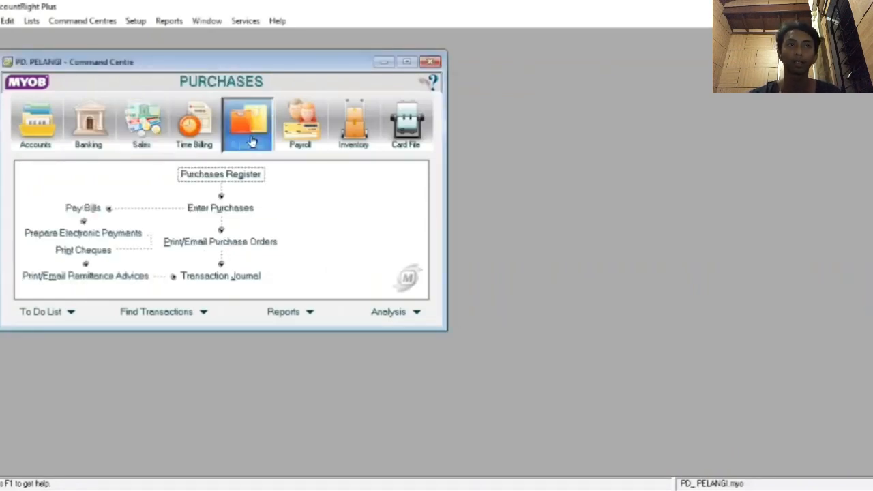
left_click(89, 209)
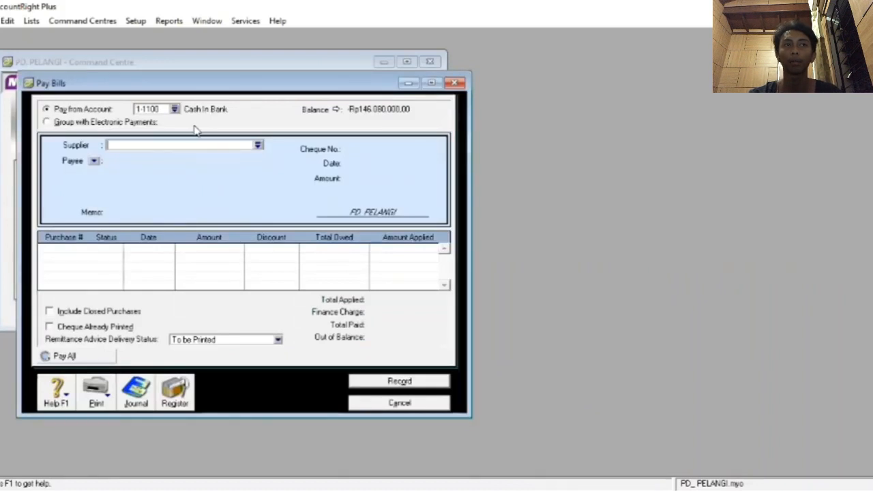
left_click(258, 147)
left_click(361, 188)
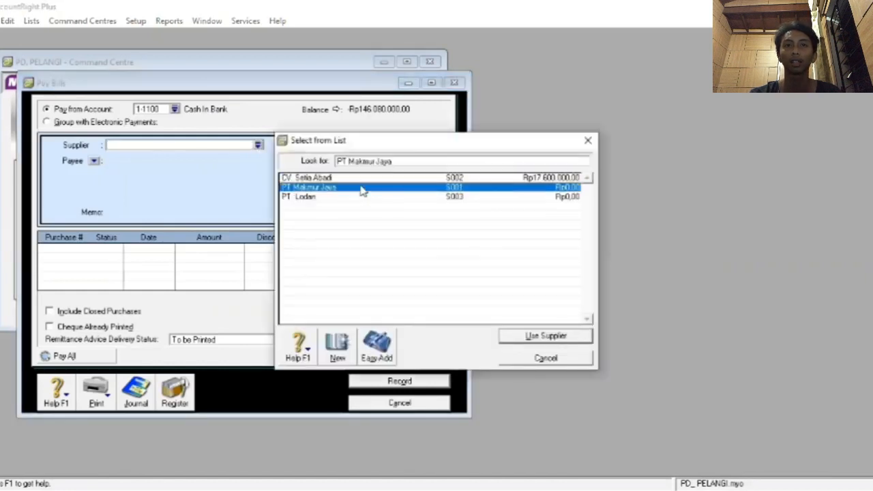
left_click(549, 336)
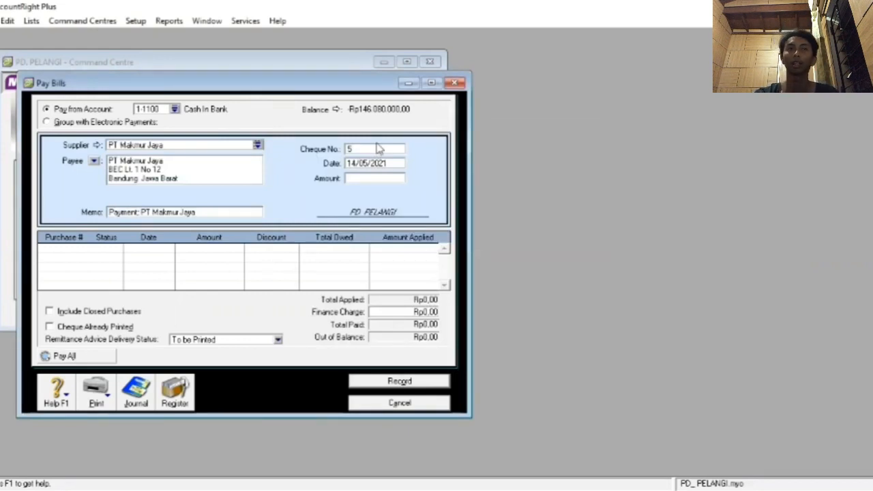
left_click(378, 148)
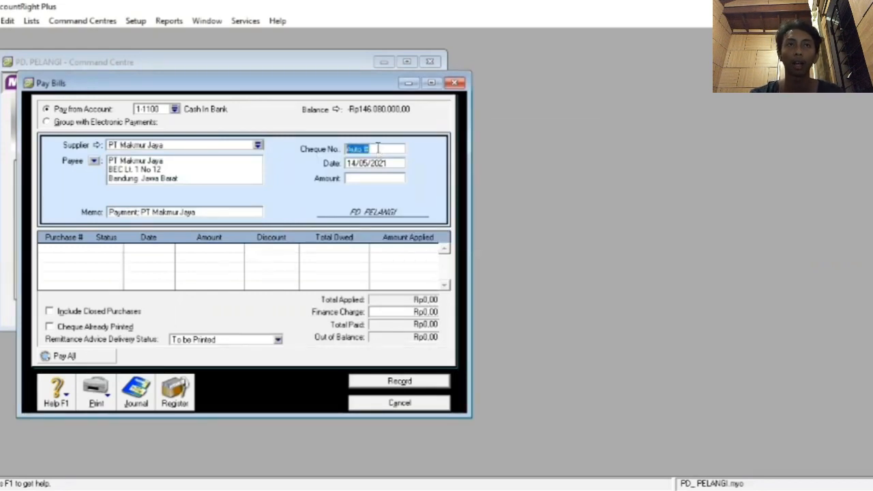
type("BKK12-3")
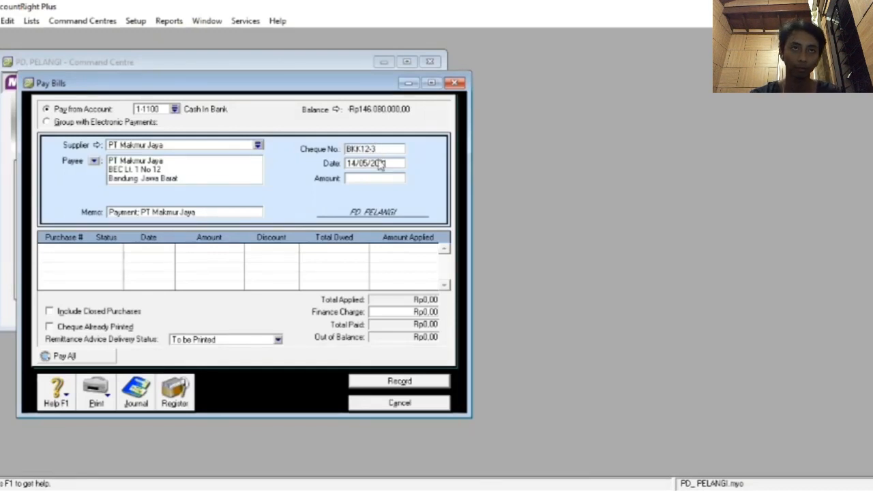
Step: Set the date of the PT Makmur Jaya bill payment to 09/12/2020
key("Tab")
type("09/")
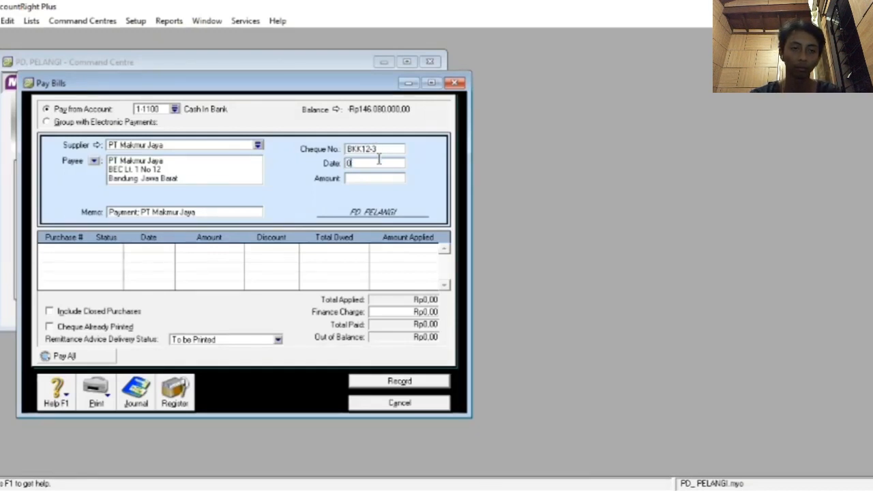
type("12")
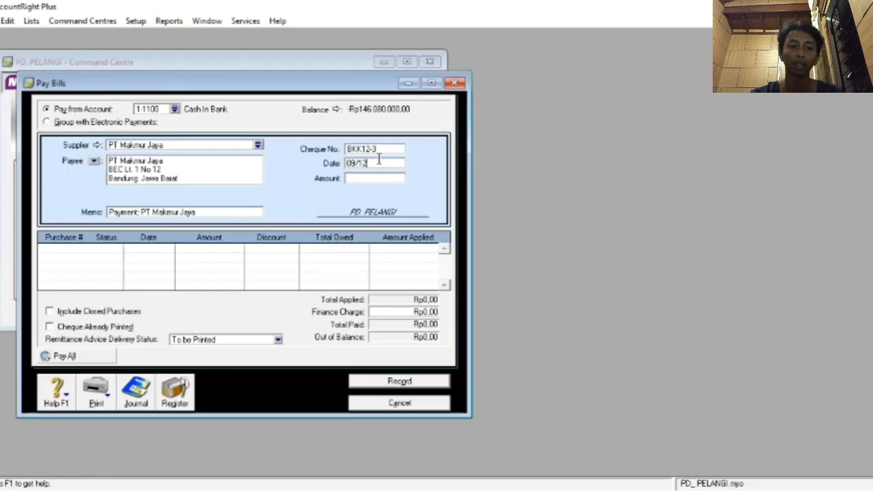
type("/20")
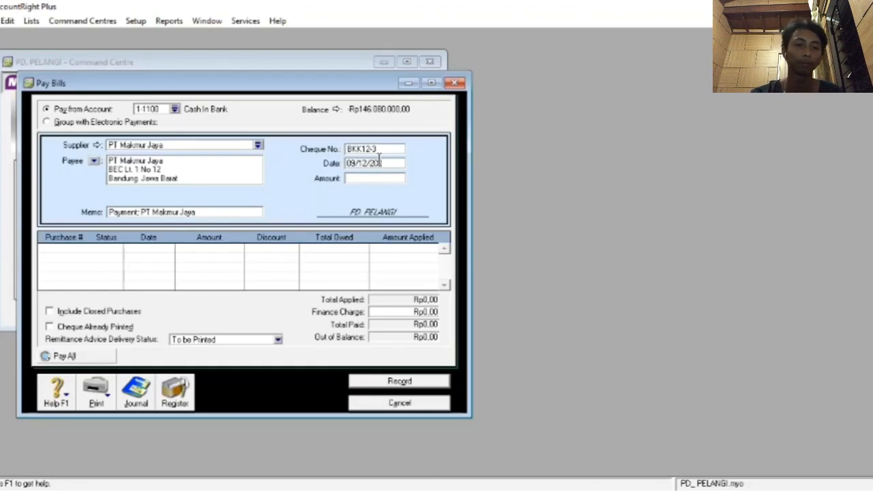
key("Tab")
key("BackSpace")
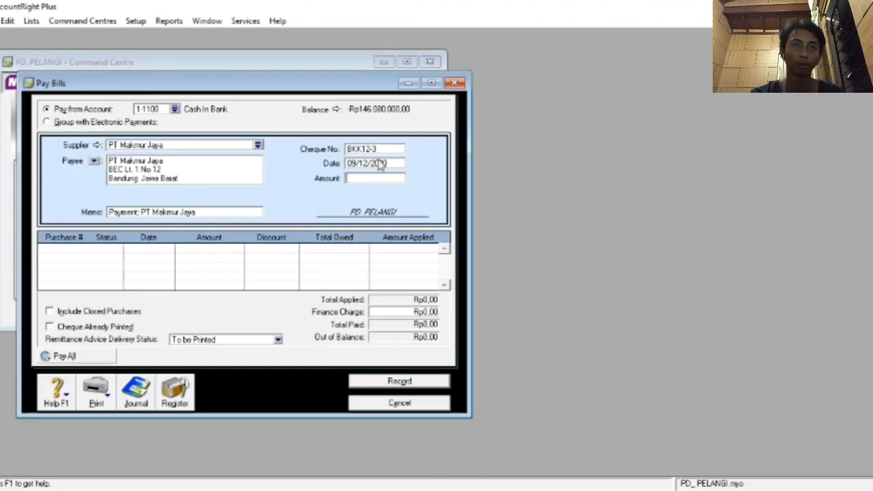
Step: Enter a payment amount of 23100000, leave it assigned to the finance charge, and cancel out of the Pay Bills form
type("2")
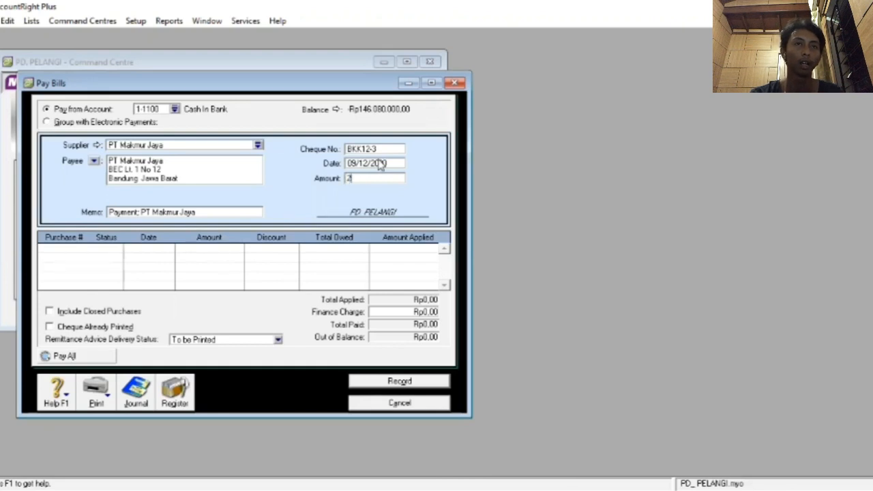
type("3100000")
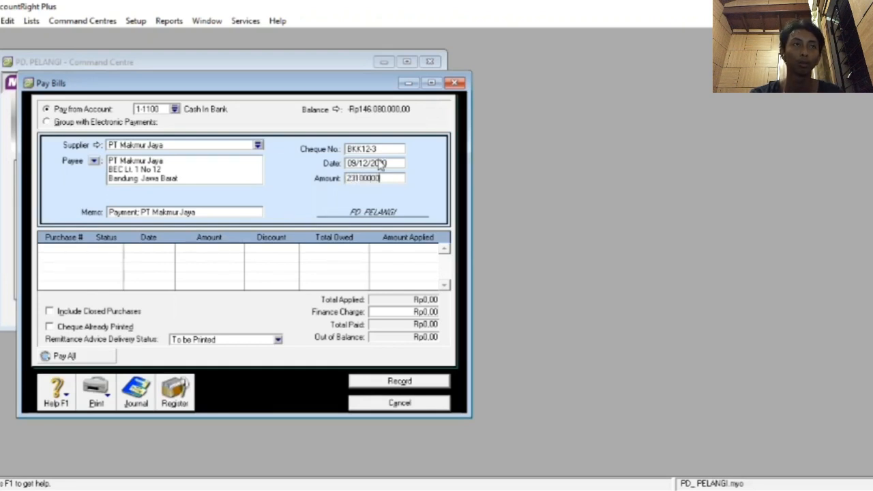
key("Tab")
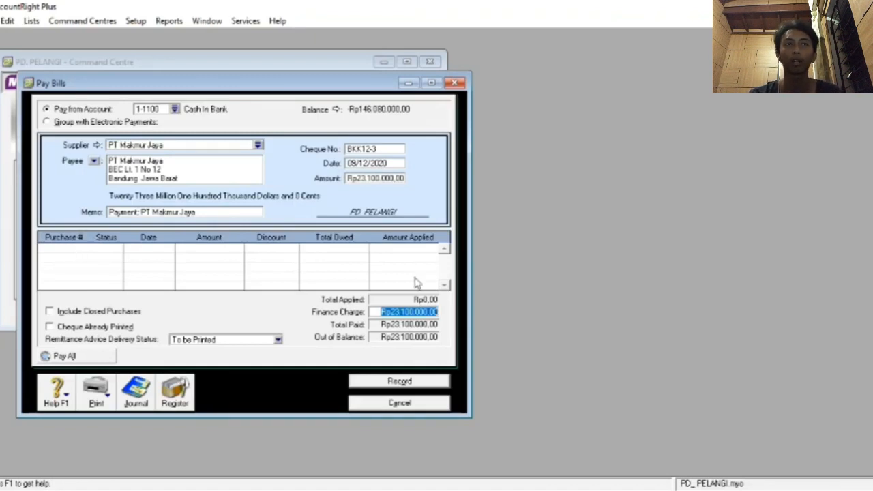
key("Tab")
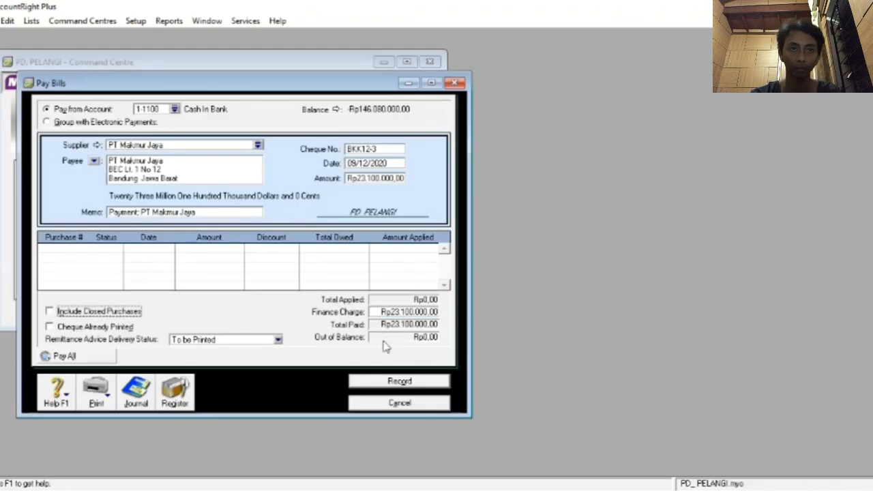
left_click(403, 403)
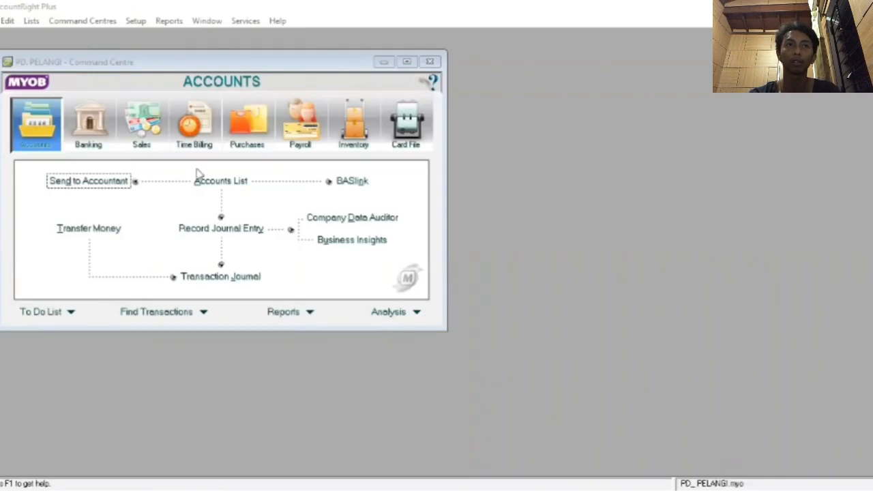
Step: Start a new item purchase bill for supplier PT. Lodan
left_click(264, 142)
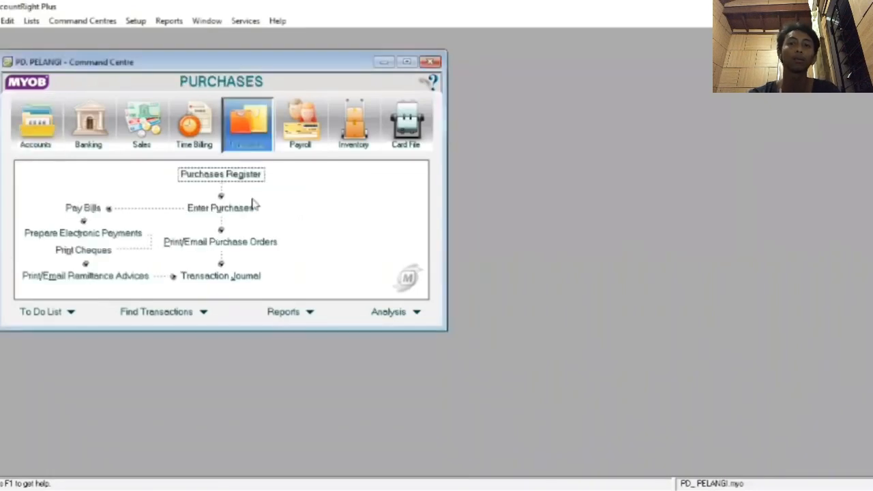
left_click(236, 208)
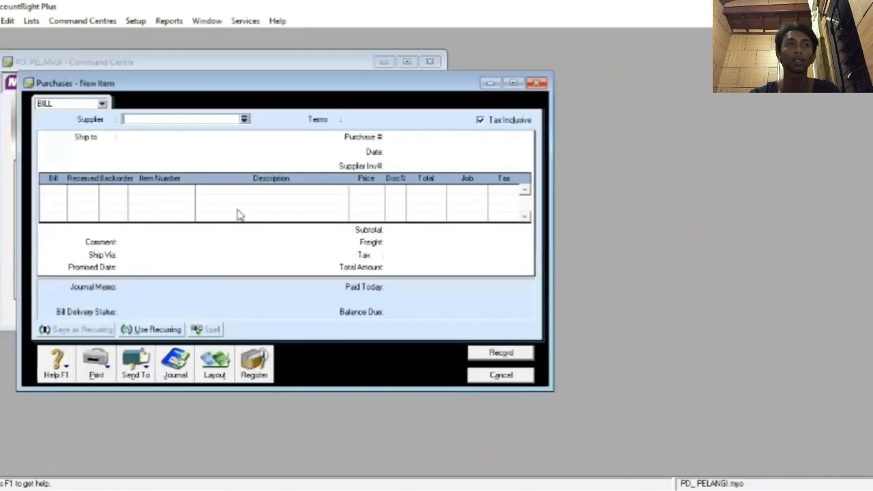
left_click(244, 120)
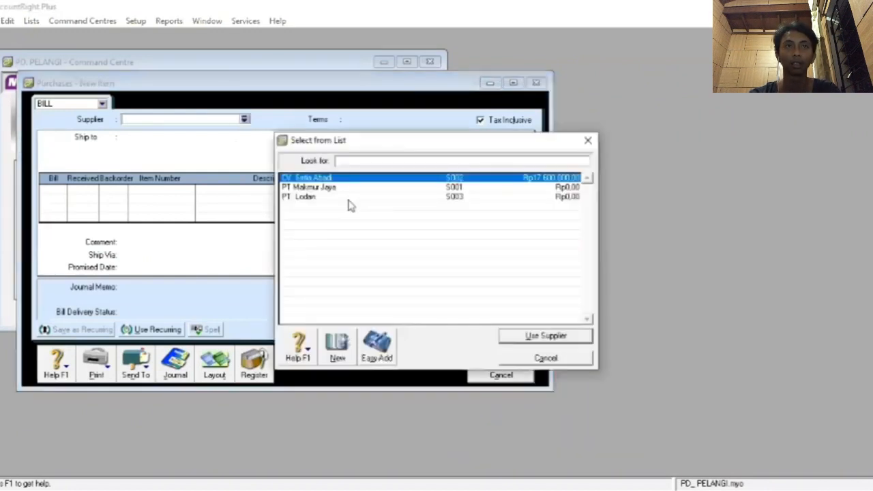
left_click(350, 196)
left_click(545, 336)
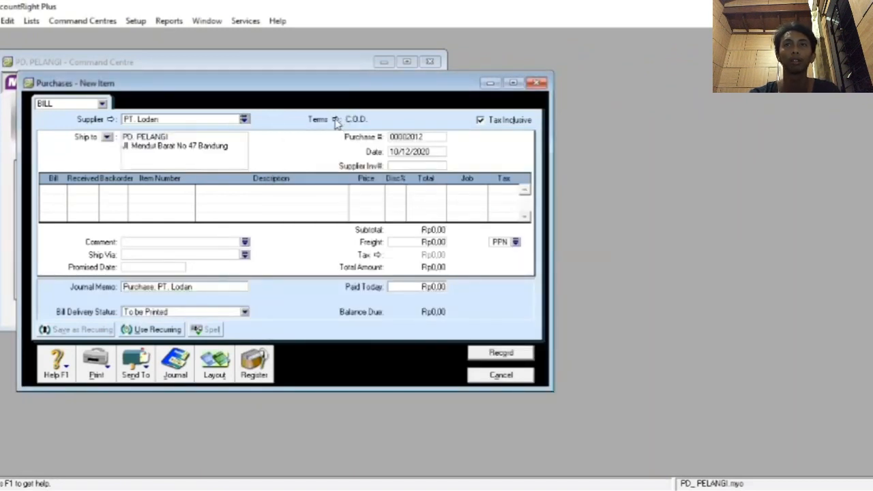
Step: Set the bill's credit terms to In a Given # of Days with 30 balance due days
left_click(336, 120)
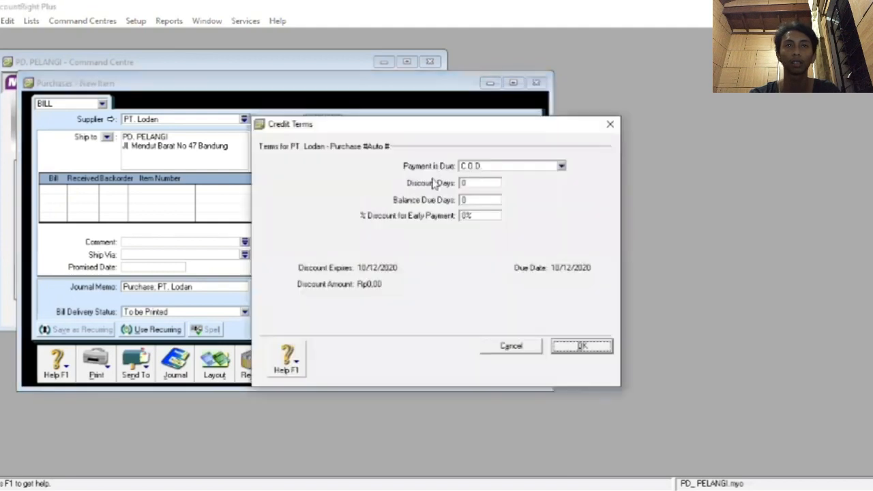
left_click(476, 167)
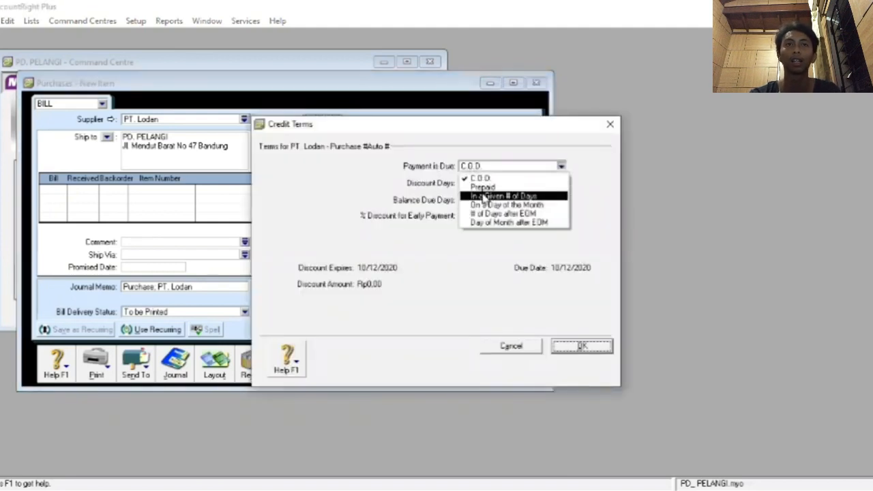
left_click(483, 196)
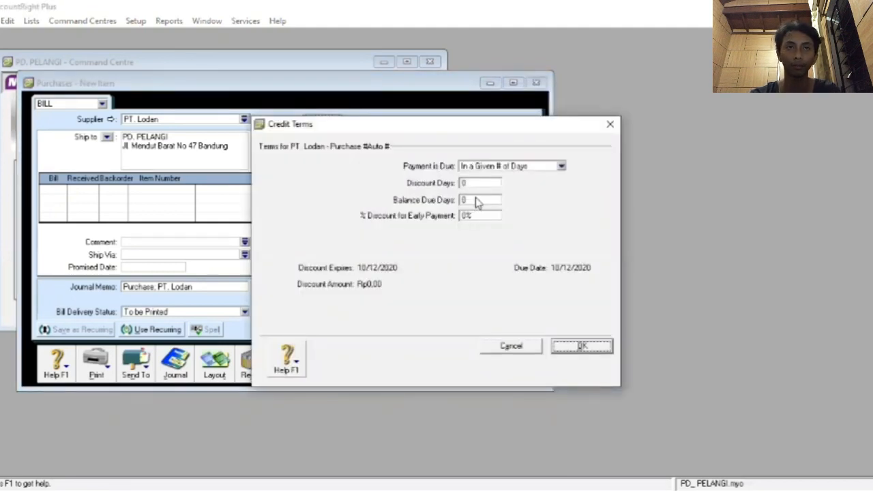
left_click(476, 199)
type("30")
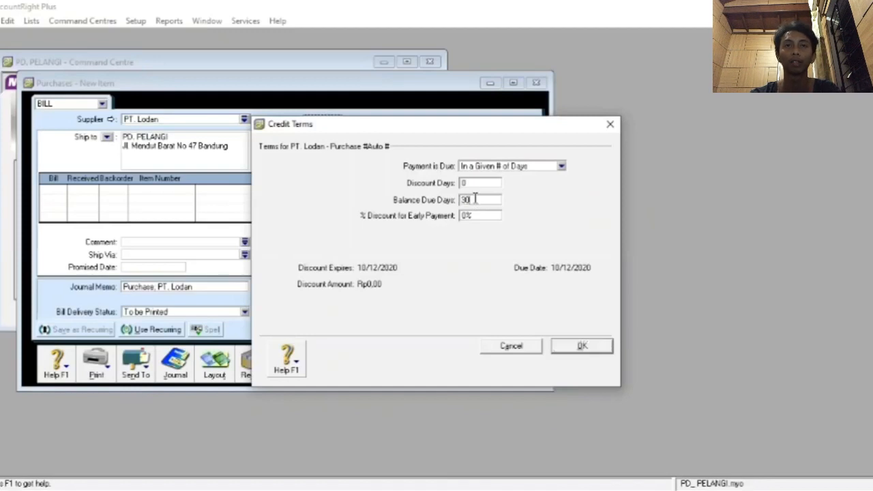
left_click(583, 346)
Step: Replace the automatic purchase number of the PT. Lodan bill with F05
left_click(421, 137)
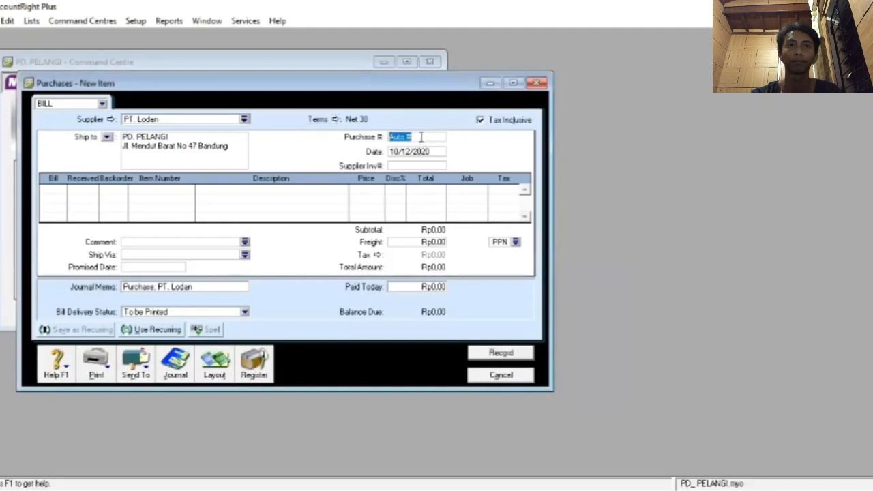
key("BackSpace")
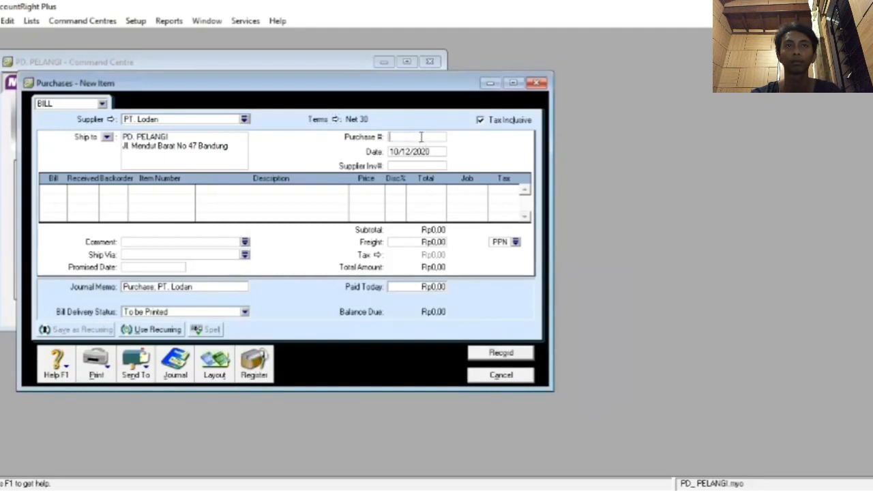
type("F05")
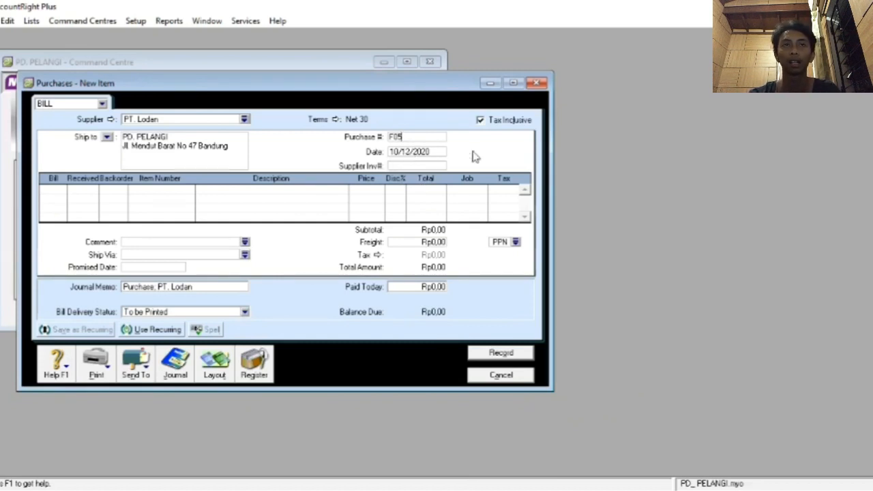
Step: Add a bill line for 11 units of item 1230P (IBM P-230)
left_click(52, 189)
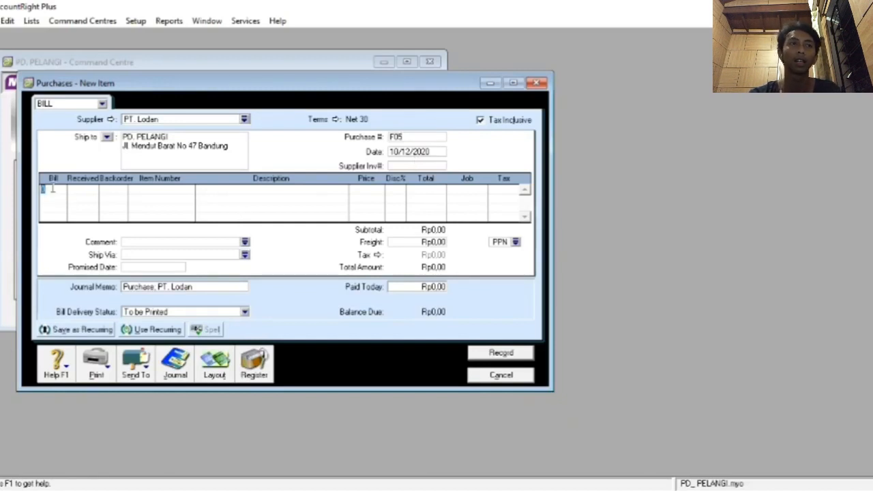
type("10")
key("Tab")
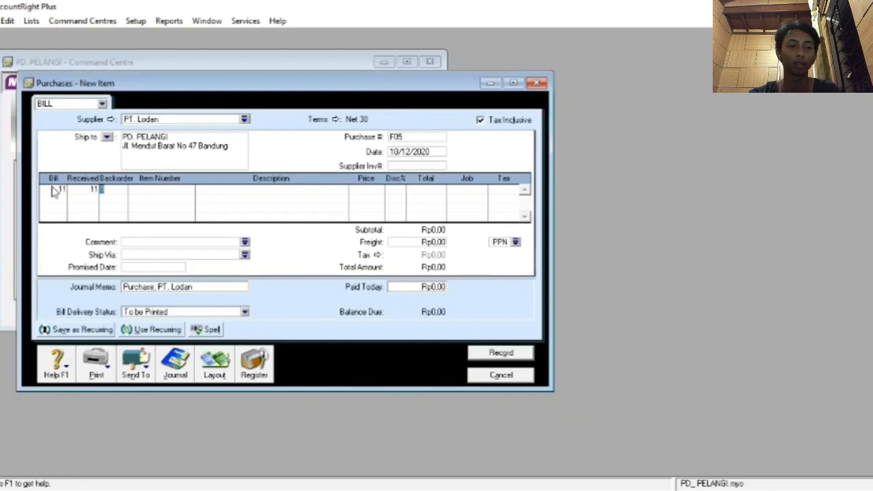
key("Tab")
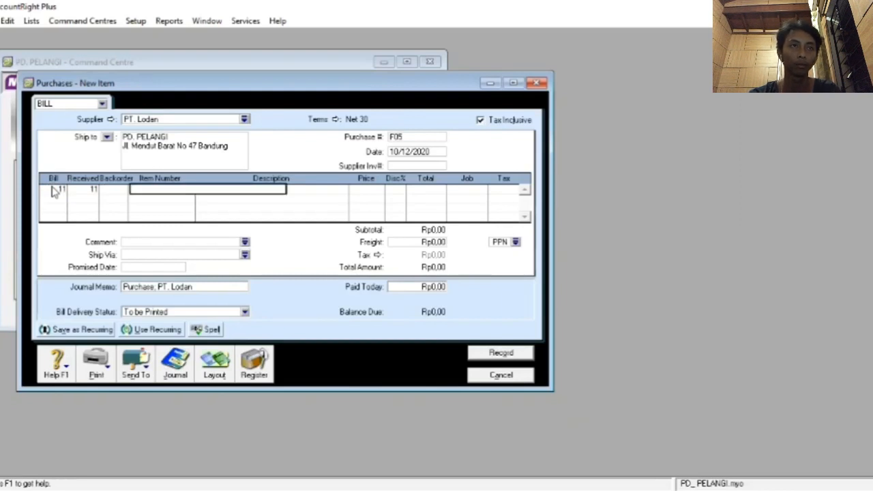
type("123")
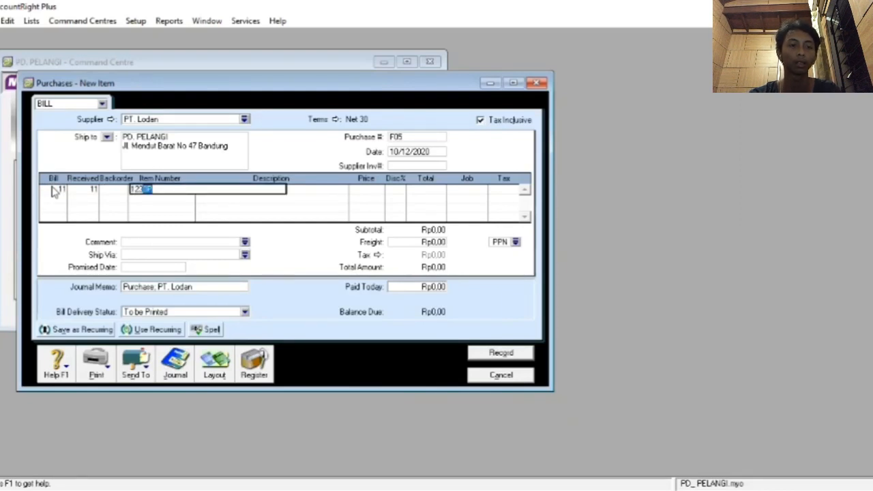
key("Tab")
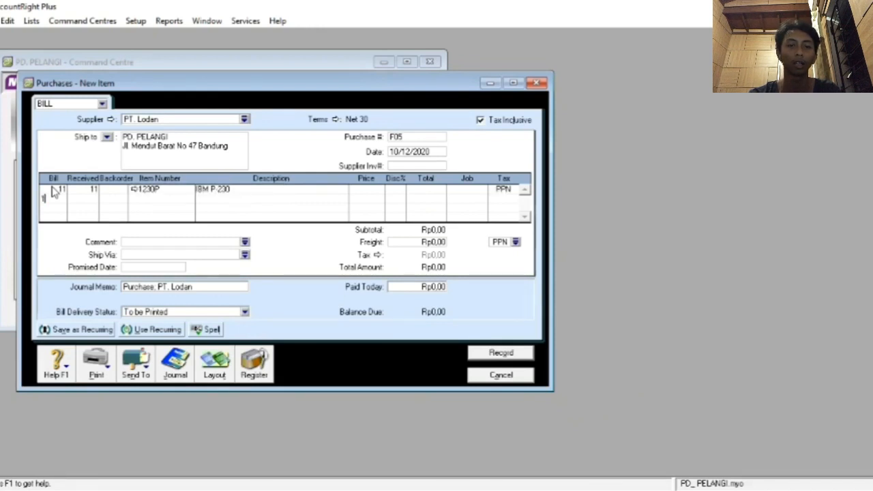
Step: Add a second bill line for 10 units of item A60PC (Acer P-60)
type("10")
key("Tab")
key("Tab")
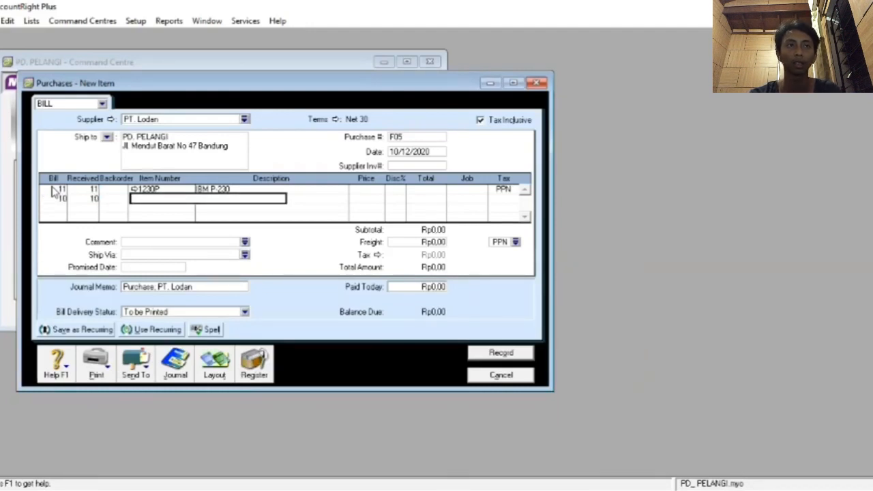
type("A6")
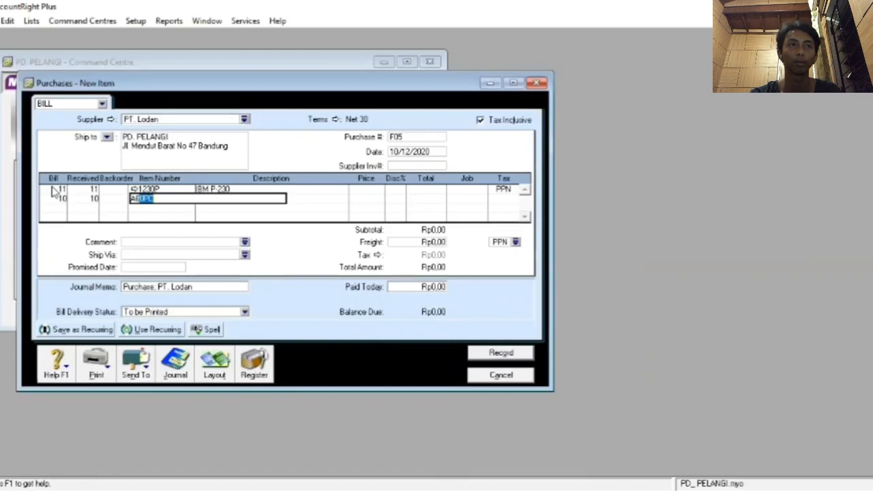
key("Return")
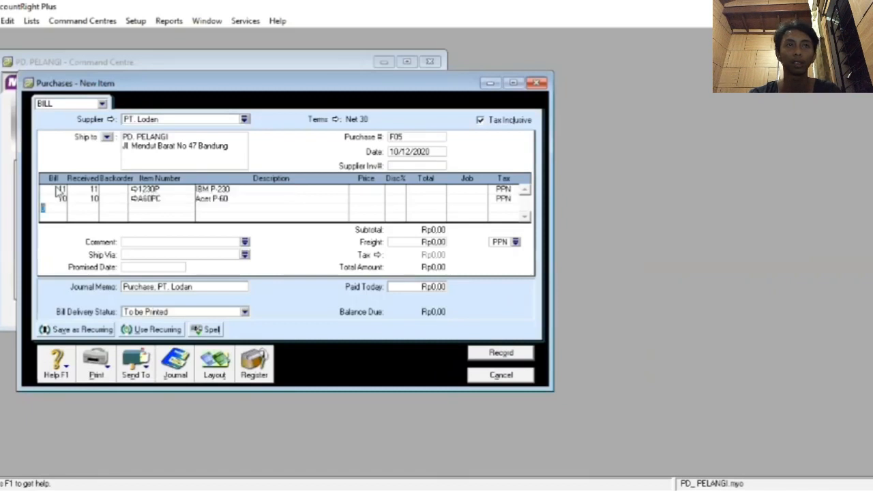
Step: Set the unit price of the IBM P-230 line on the purchase bill to 16000000
left_click(378, 190)
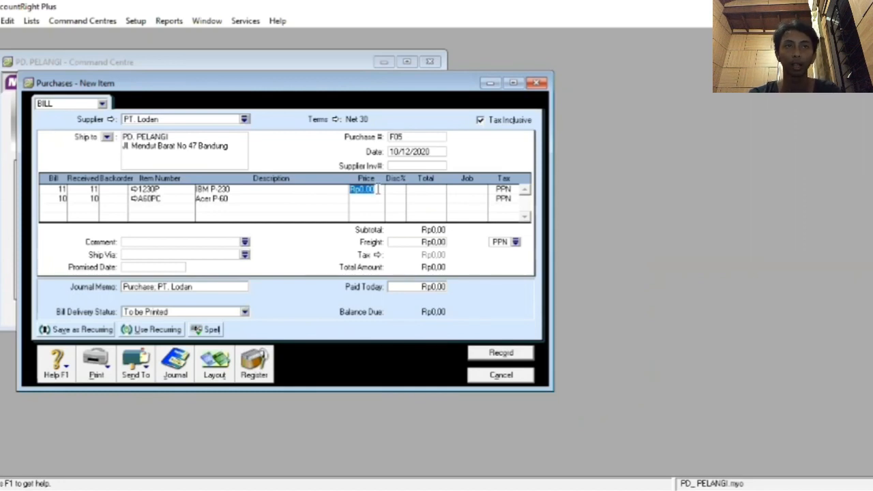
type("18")
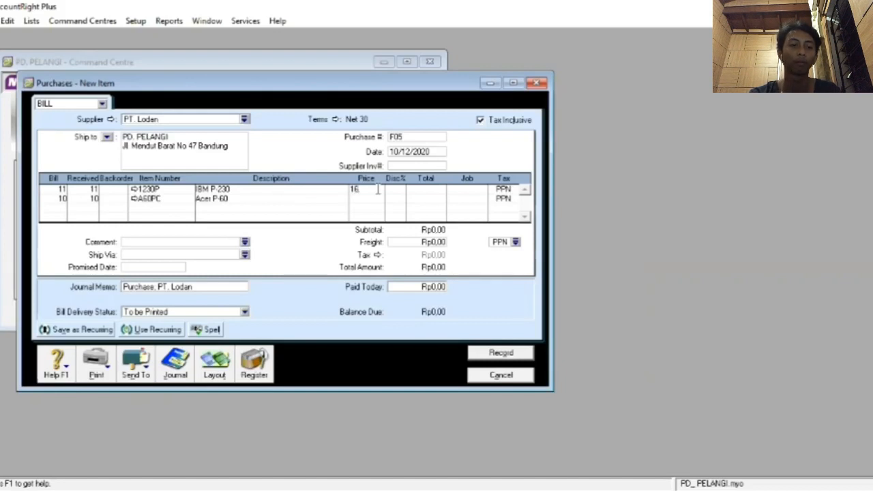
type("0000000")
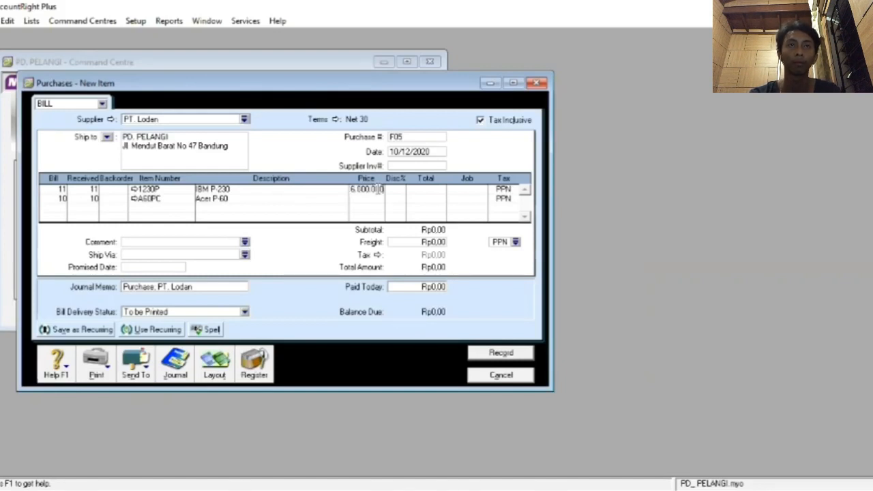
Step: Set the unit price of the Acer P-60 line on the purchase bill to 12500000
left_click(377, 197)
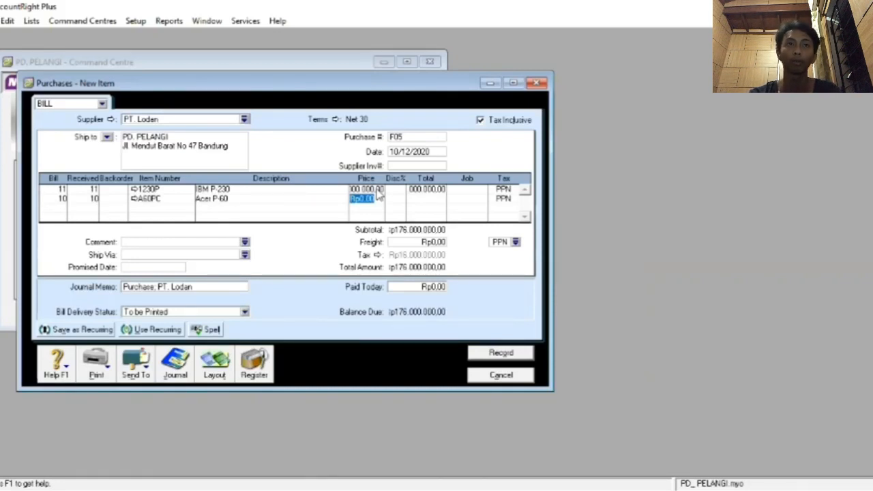
type("1")
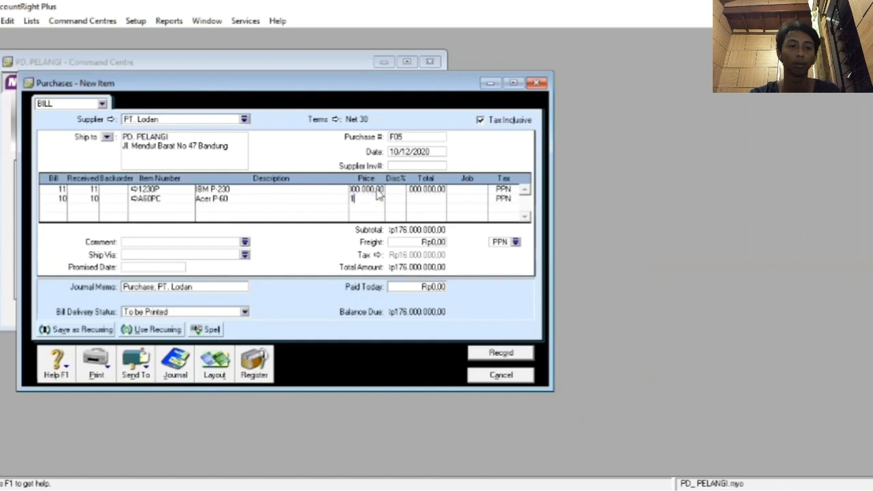
type("20")
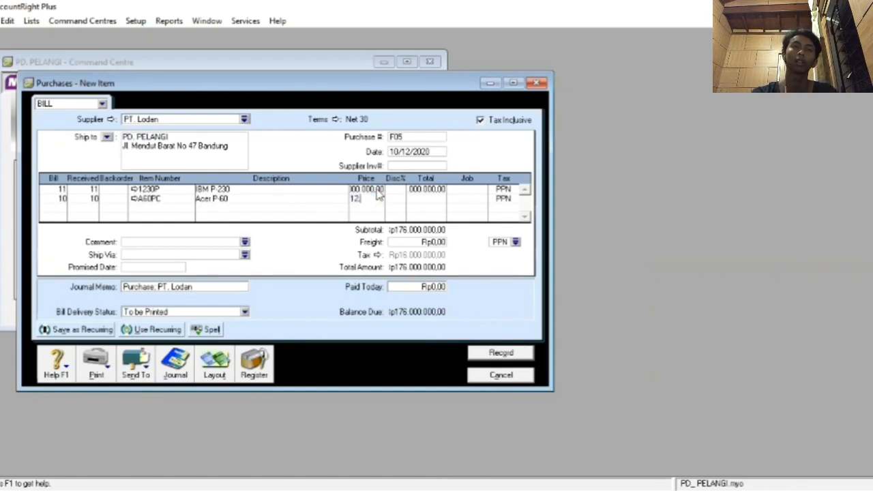
type("500")
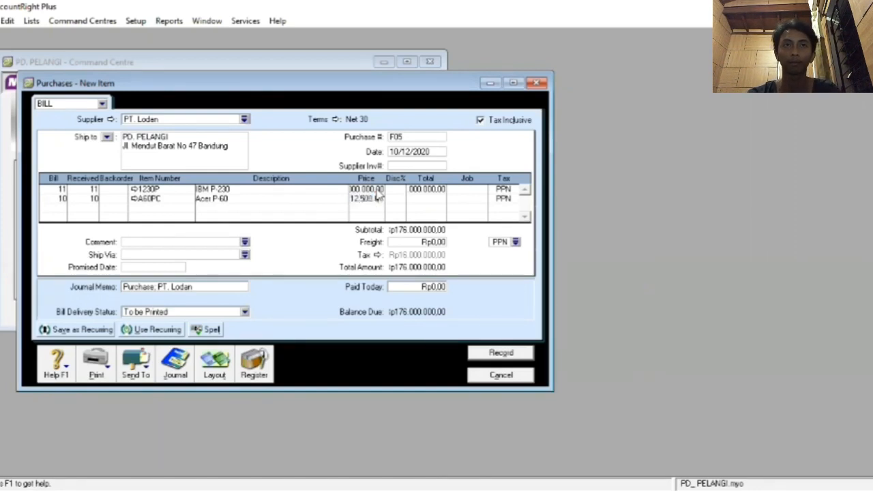
type("0")
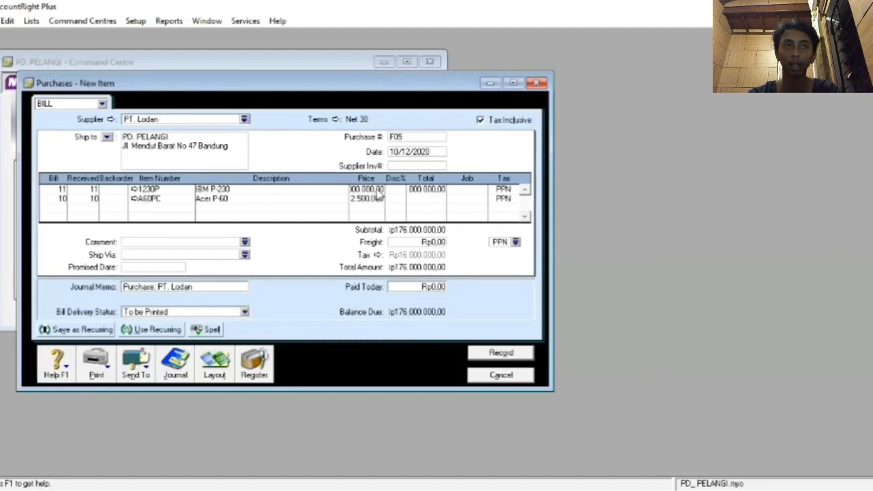
type("00")
key("Return")
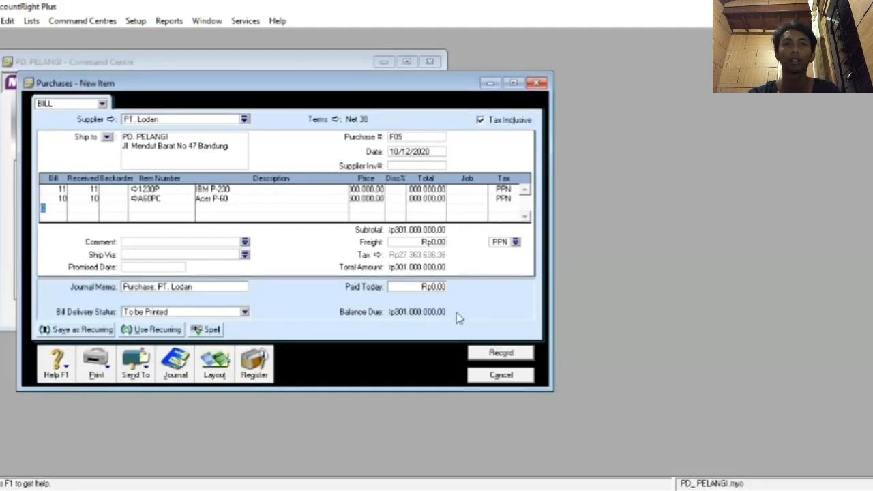
Step: Record the PT. Lodan bill with its tax code kept as PPN and close the purchase form
left_click(498, 358)
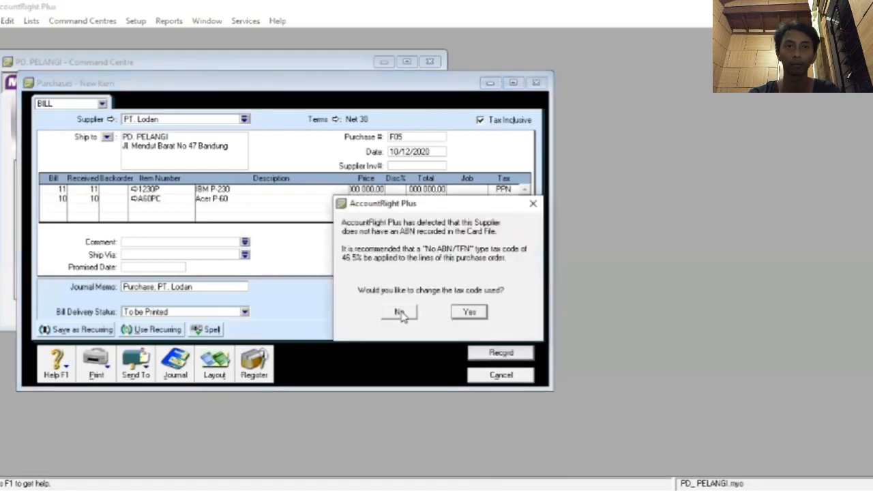
key("Return")
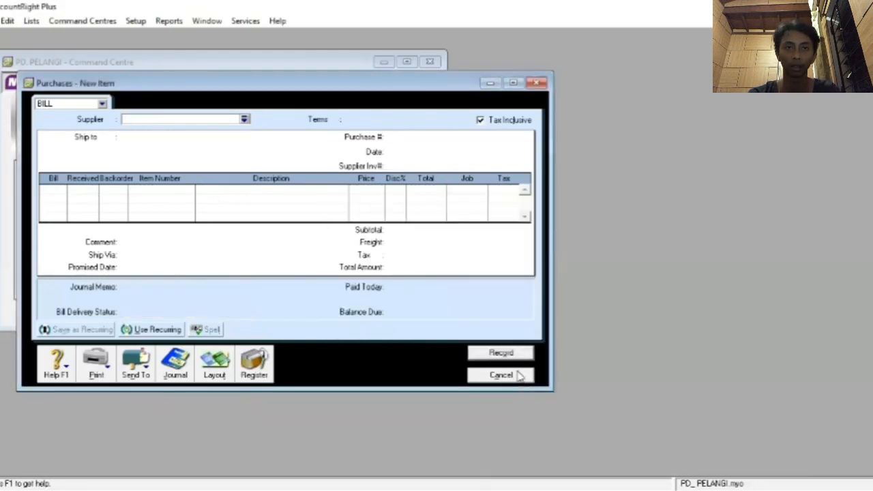
left_click(518, 375)
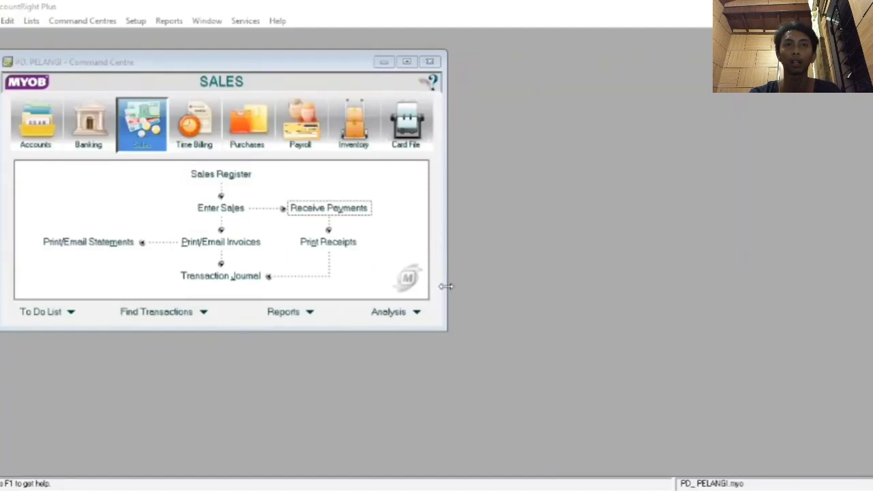
Step: Start a received payment into the Cash In Bank account for the customer Trans Computer
left_click(136, 140)
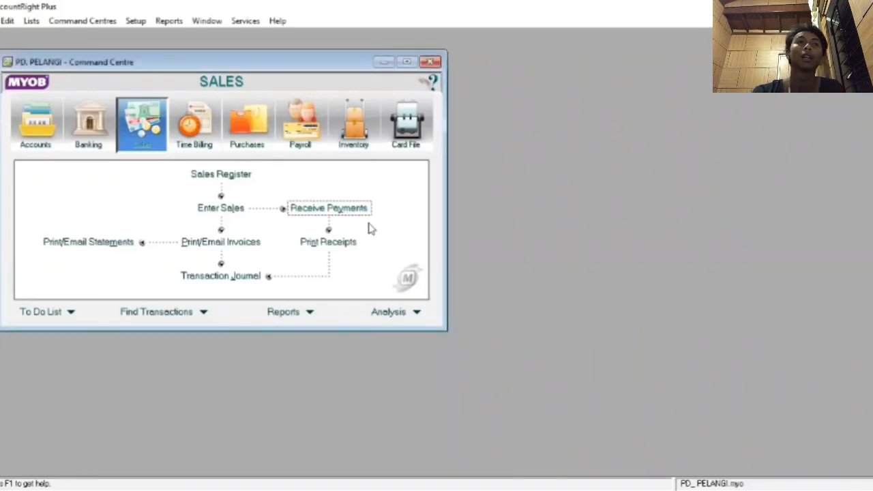
left_click(353, 206)
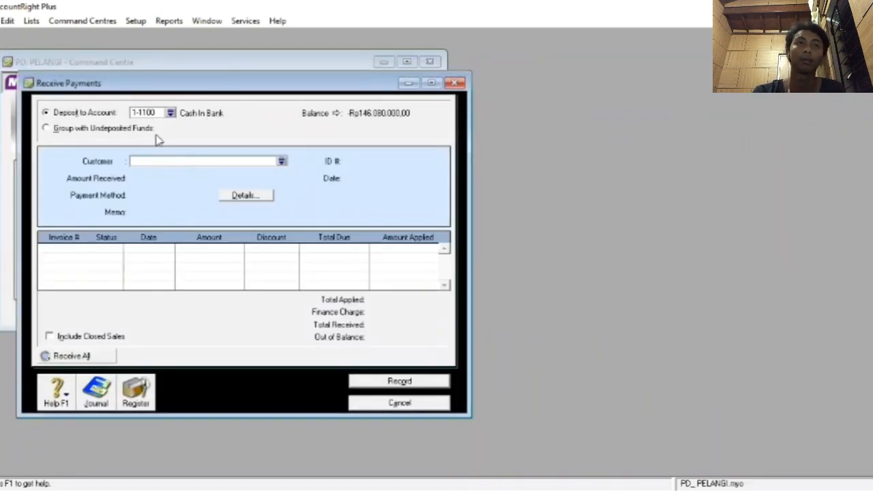
left_click(283, 164)
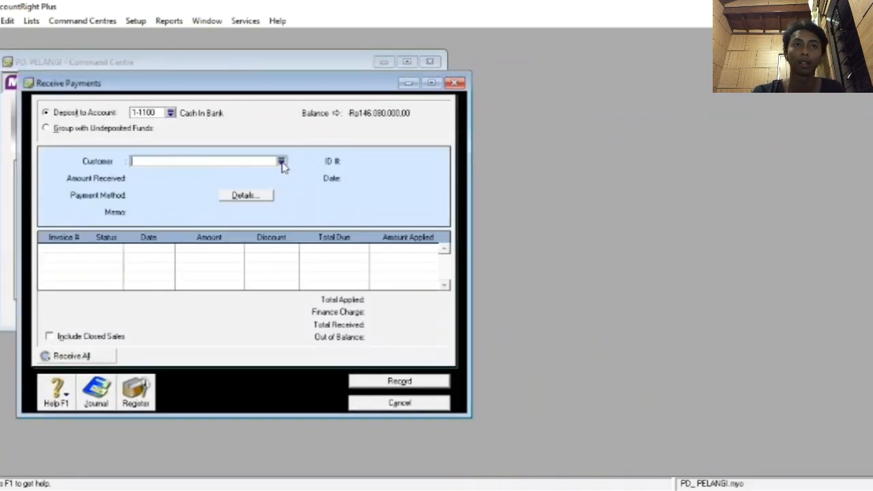
left_click(311, 206)
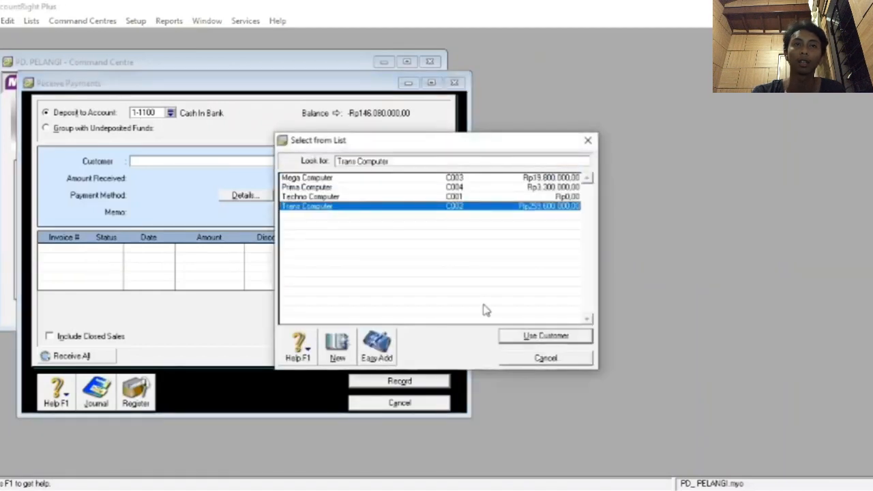
left_click(539, 337)
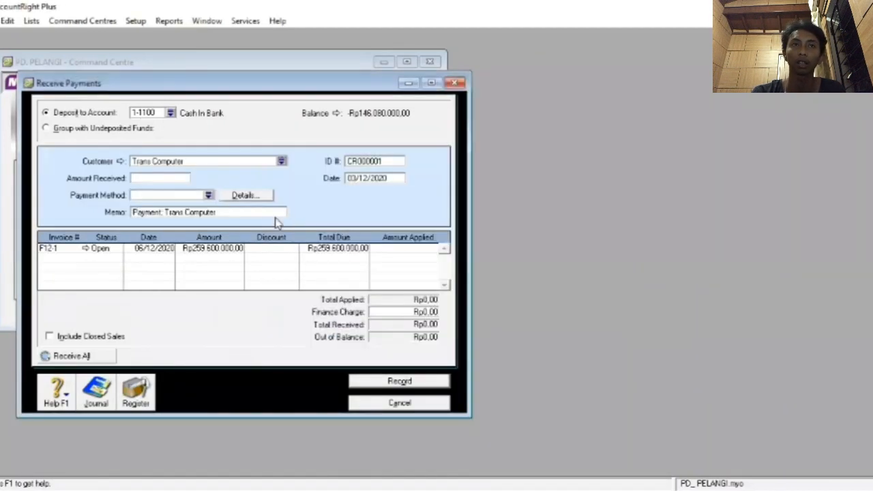
Step: Set the Trans Computer receipt's ID to BKM12-2 and its date to 12/12/2020
double_click(357, 161)
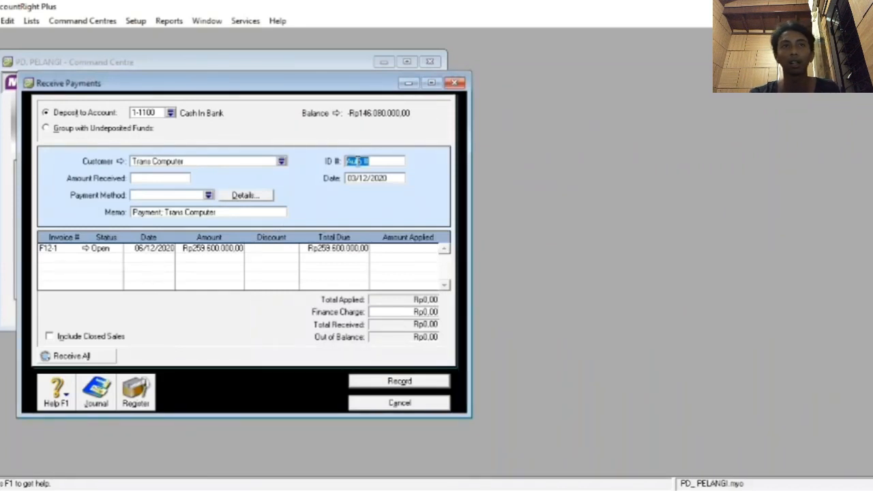
key("BackSpace")
type("BR")
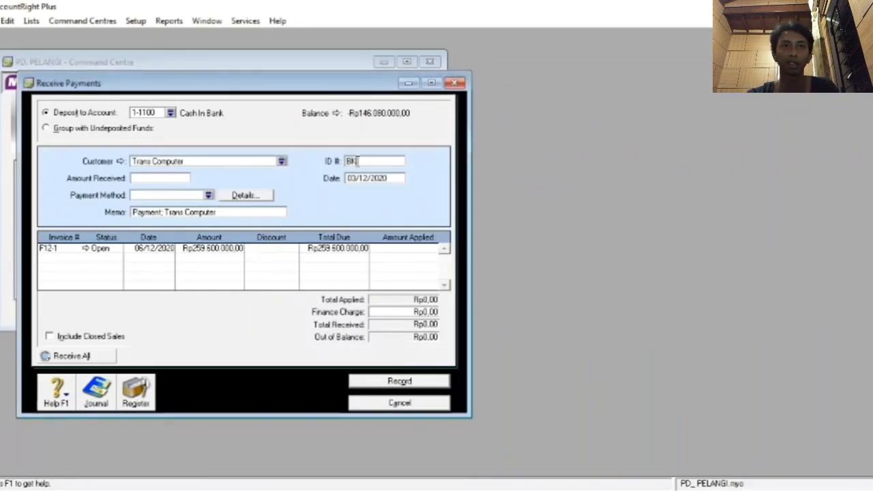
type("/12")
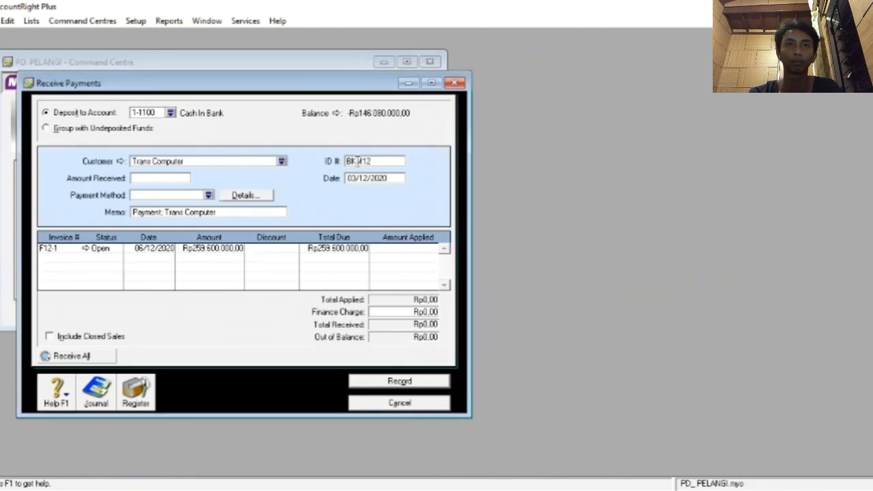
type("-2")
left_click(365, 179)
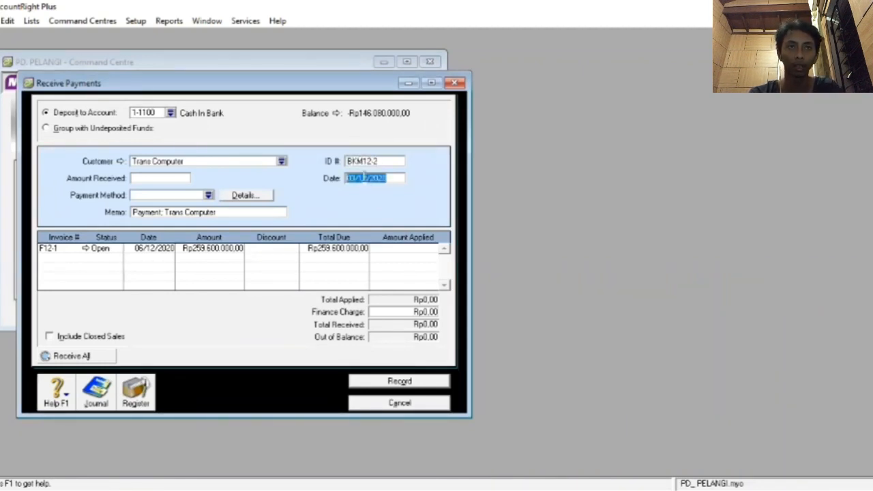
type("12/")
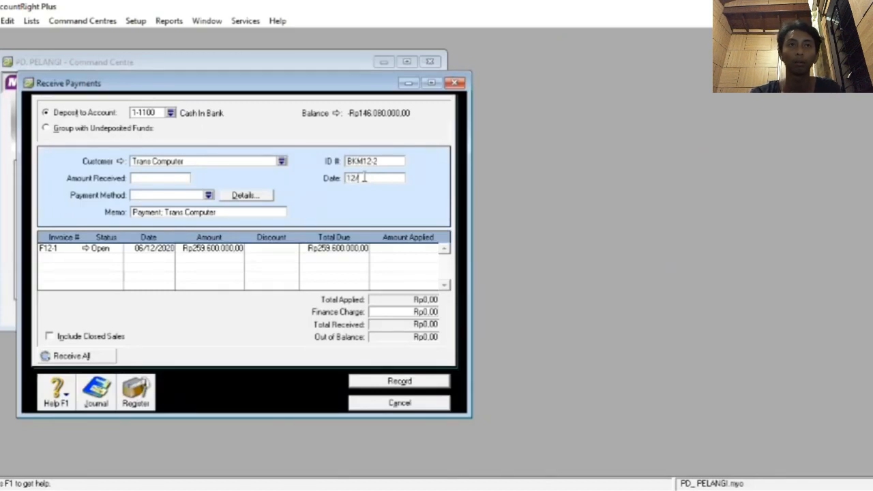
type("12/")
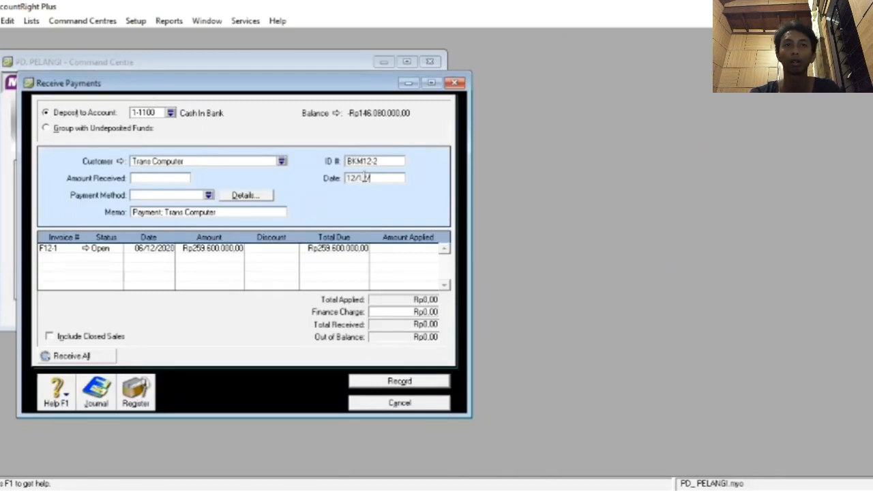
type("2020")
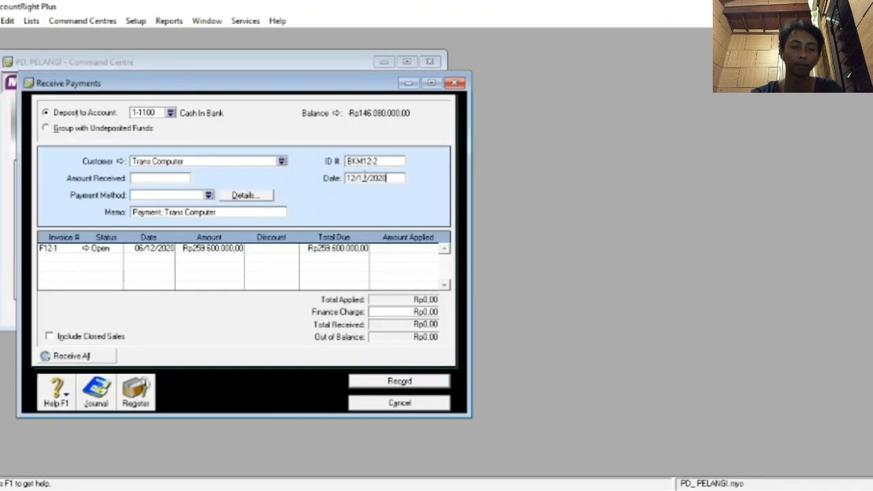
Step: Enter 231000000 as the amount received and choose Cheque as the payment method
left_click(159, 178)
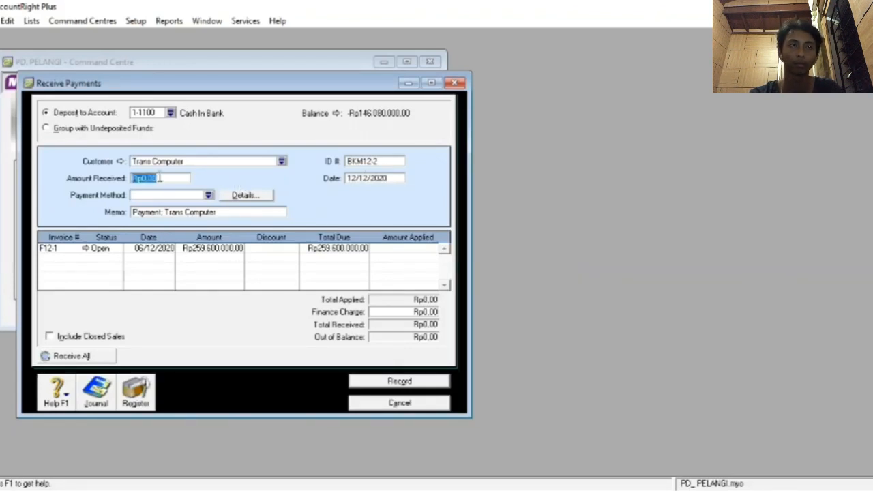
key("BackSpace")
type("2")
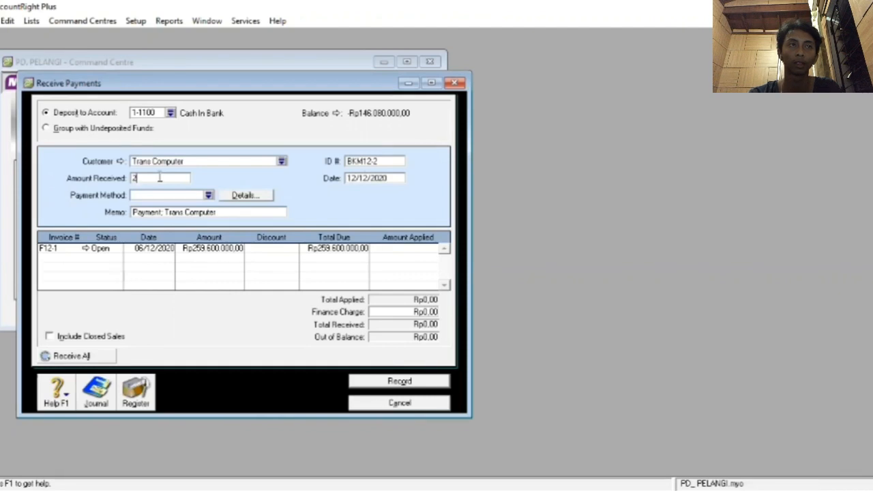
type("31")
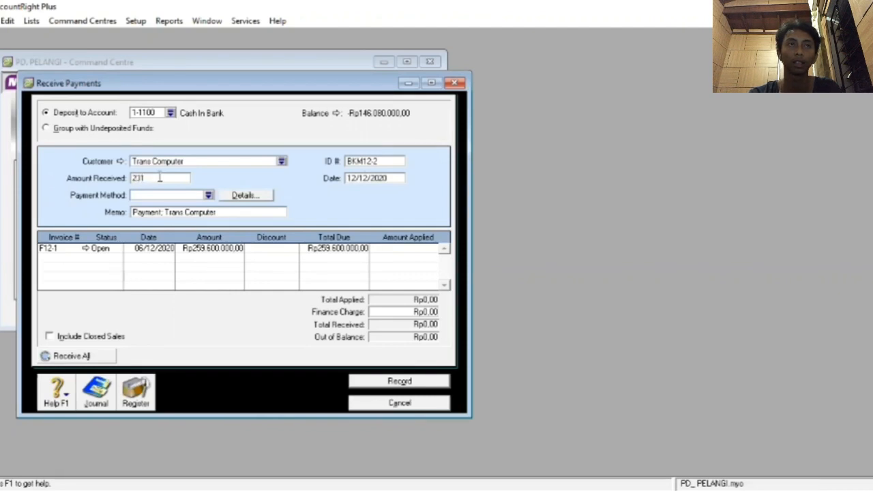
type("000000")
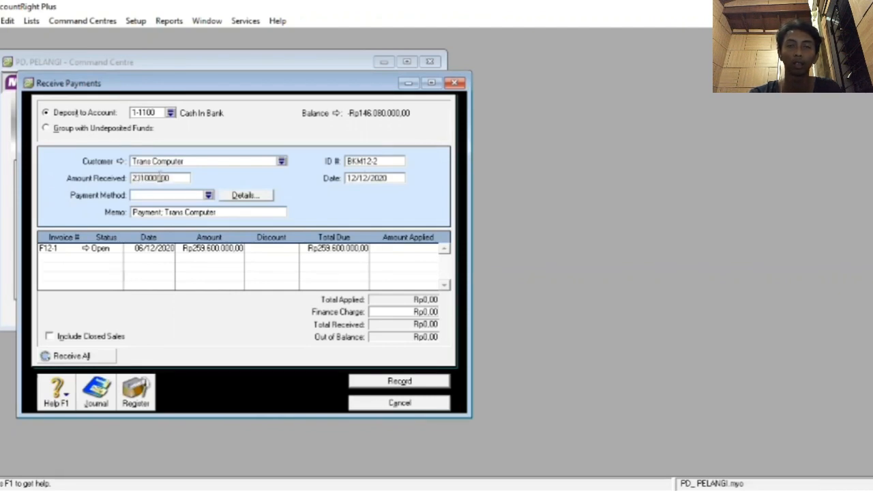
left_click(209, 196)
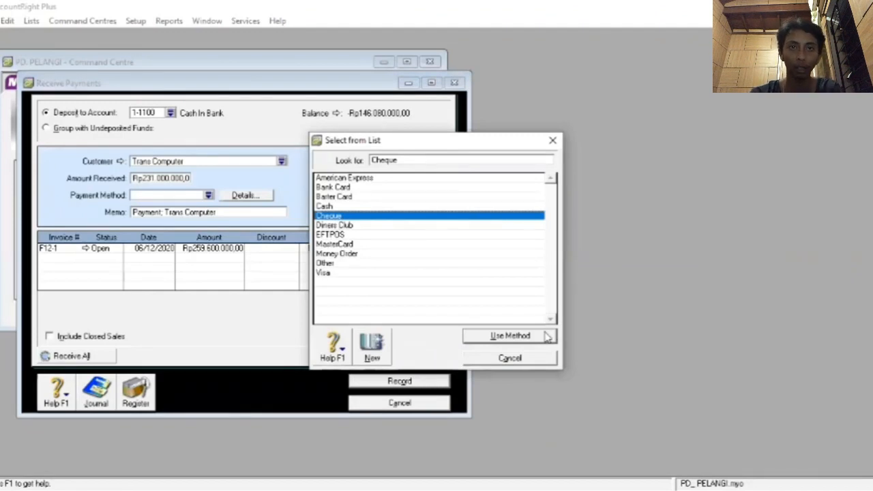
left_click(548, 337)
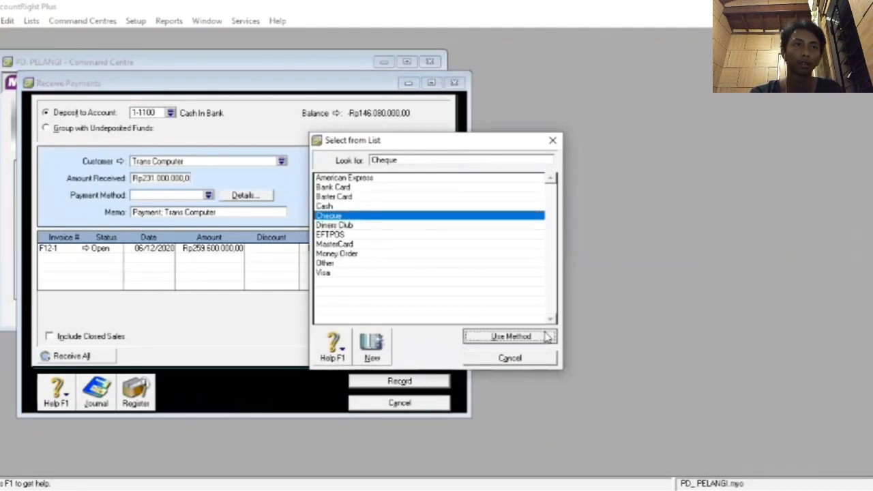
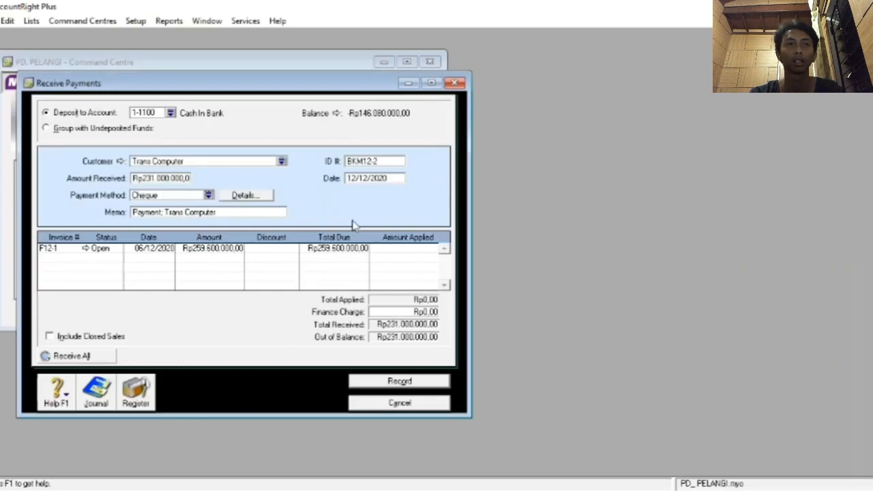
Step: Apply the full Rp231.000.000 received to invoice F12-1, record the receipt and close the payment form
left_click(390, 248)
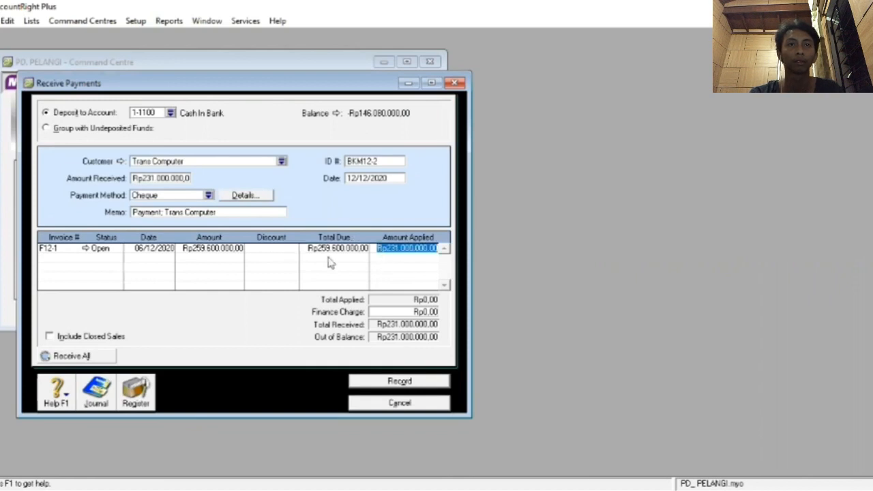
key("Tab")
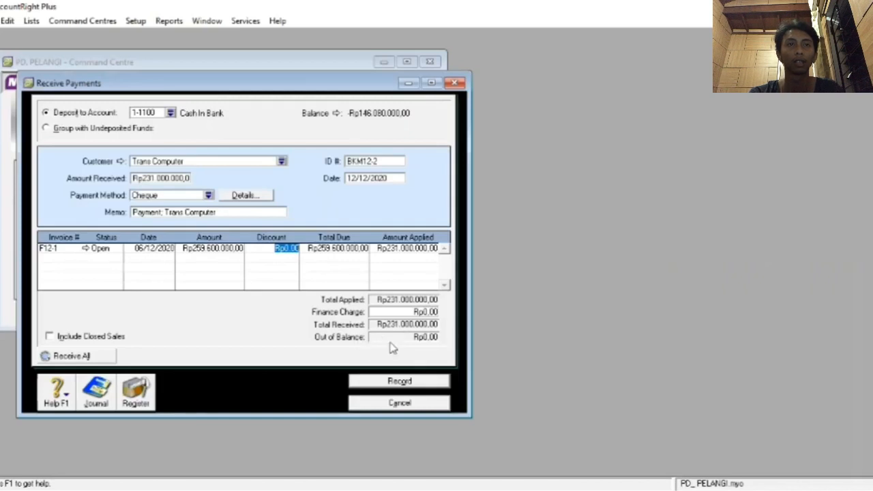
left_click(410, 383)
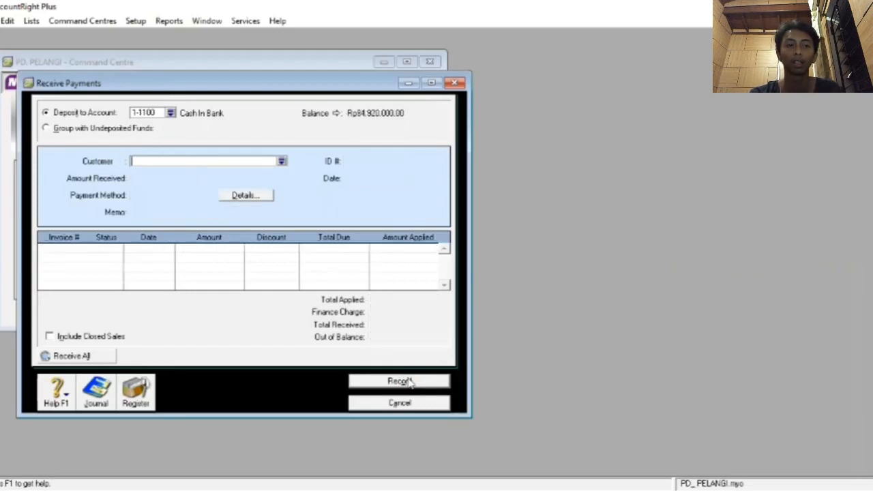
key("ctrl+r")
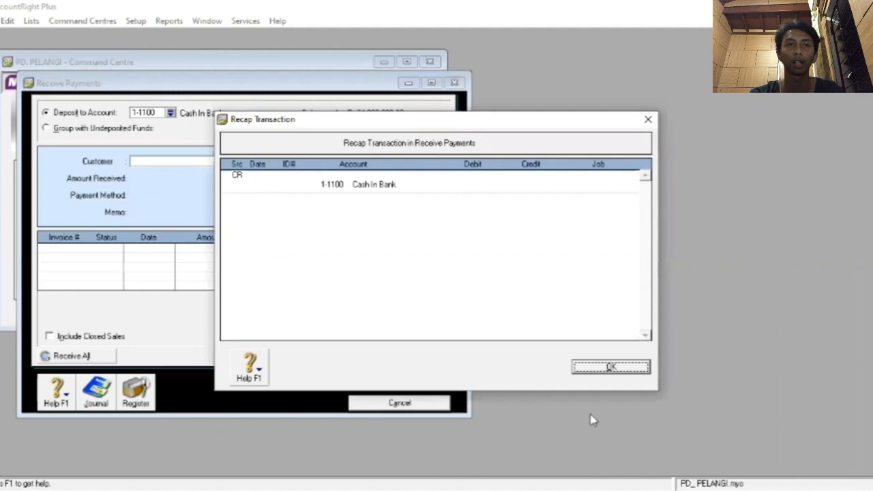
left_click(609, 366)
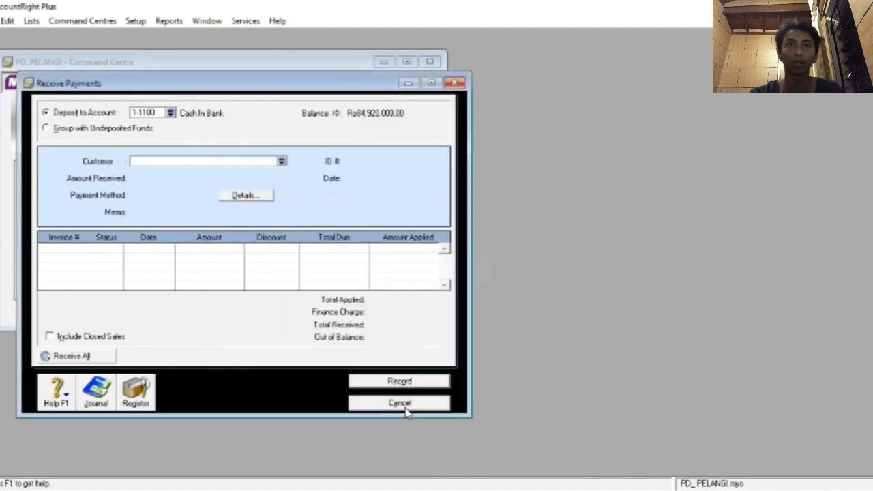
left_click(404, 407)
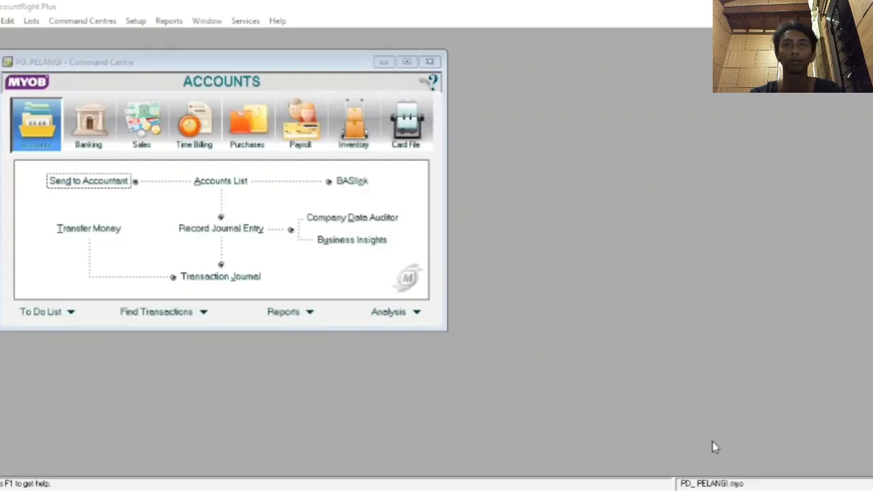
Step: Start a new sales invoice in the Item layout for the customer Techno Computer
left_click(155, 133)
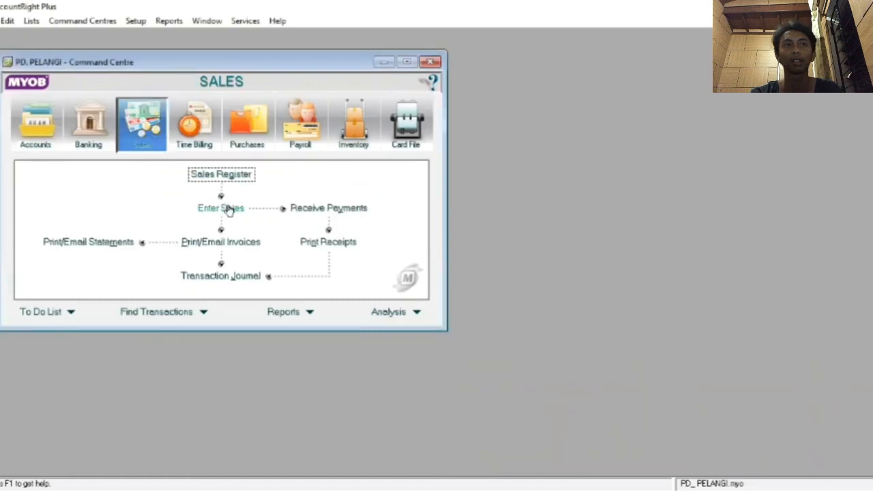
left_click(225, 208)
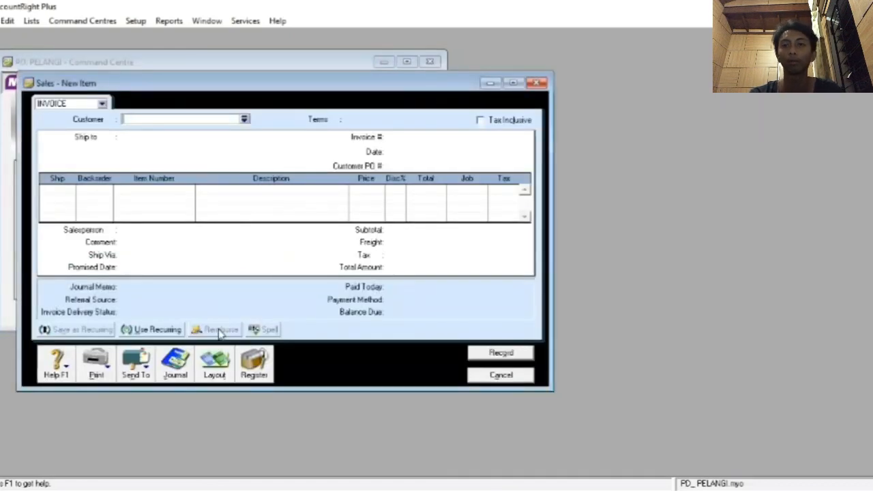
left_click(215, 365)
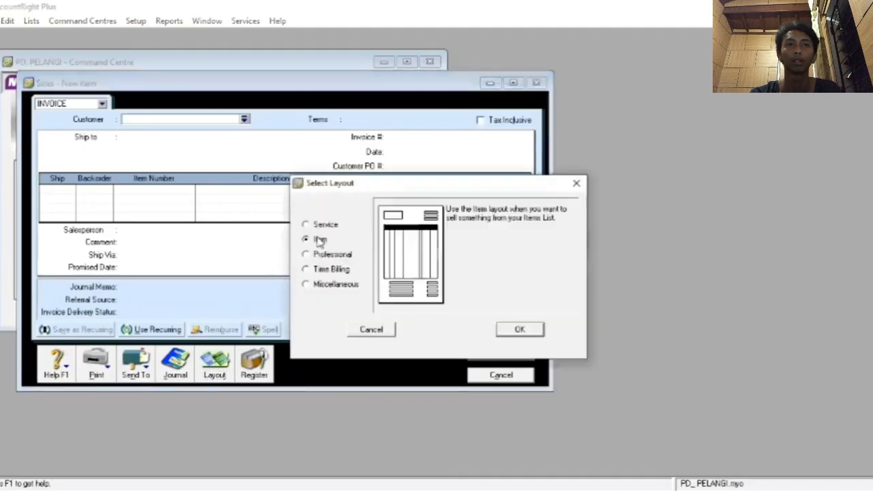
left_click(517, 334)
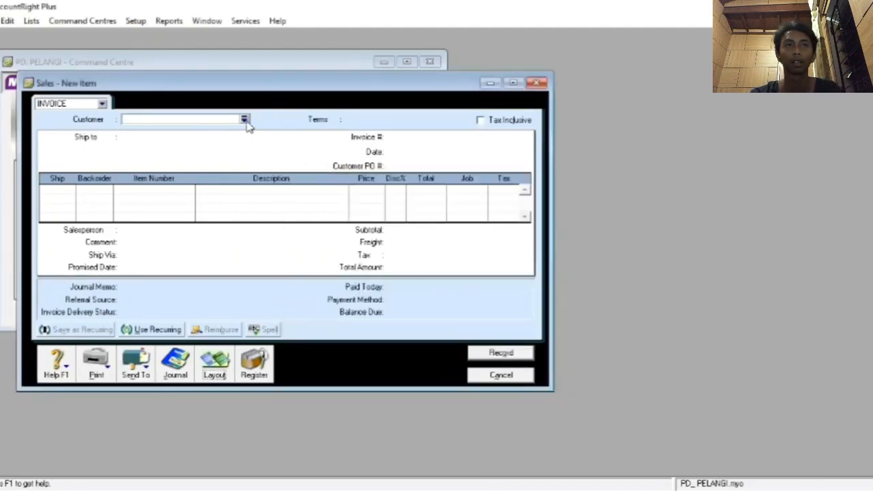
left_click(244, 119)
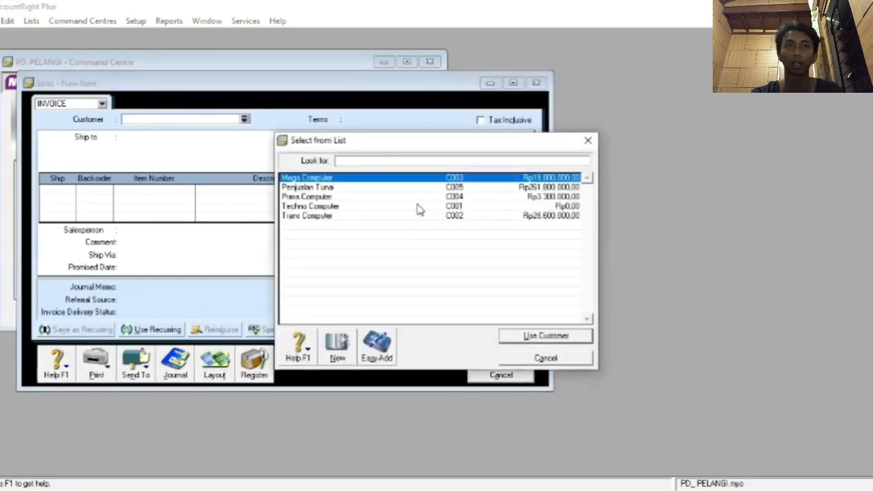
left_click(419, 207)
key("Return")
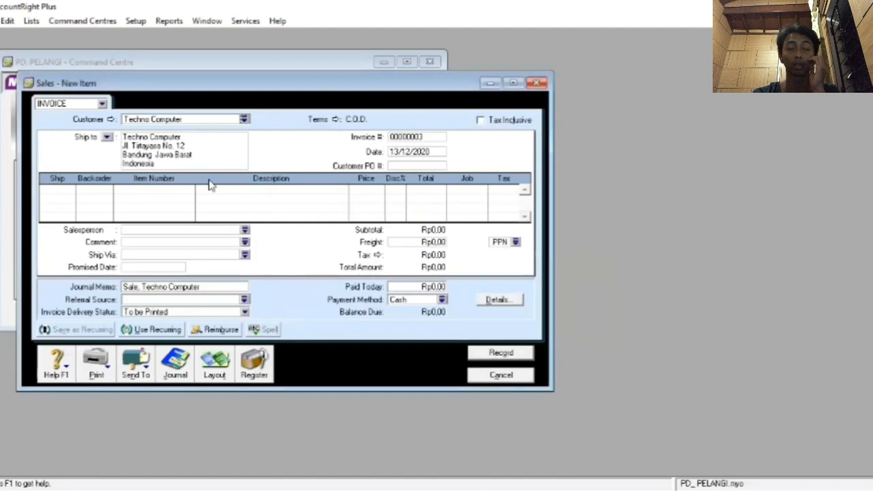
Step: Set the invoice's credit terms to In a Given # of Days, with 10 discount days, 30 balance due days and 2% early-payment discount
left_click(336, 120)
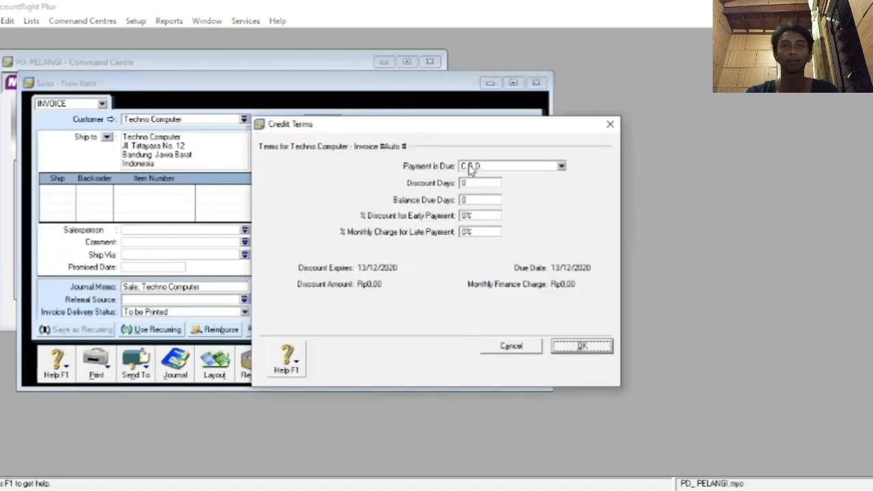
left_click(470, 166)
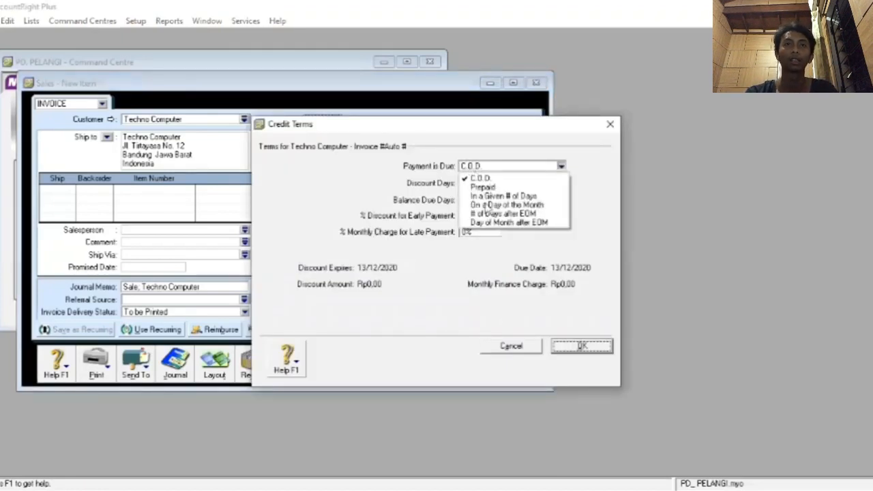
left_click(491, 196)
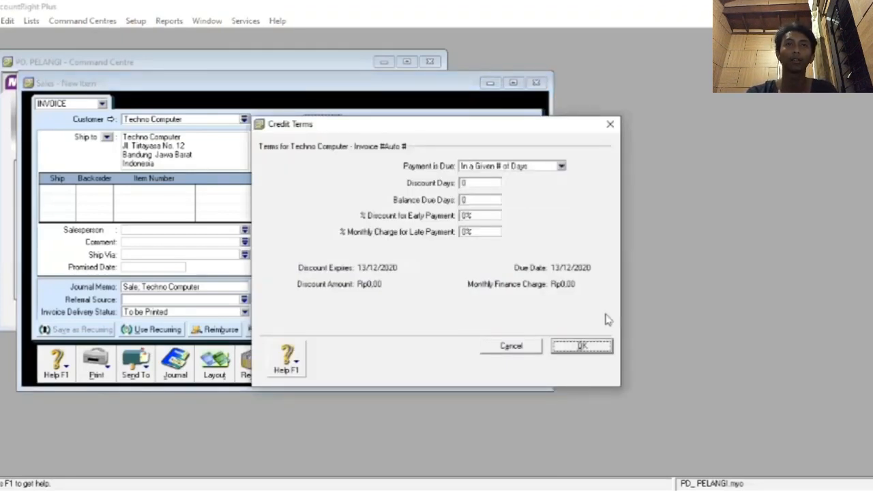
left_click(477, 184)
type("10")
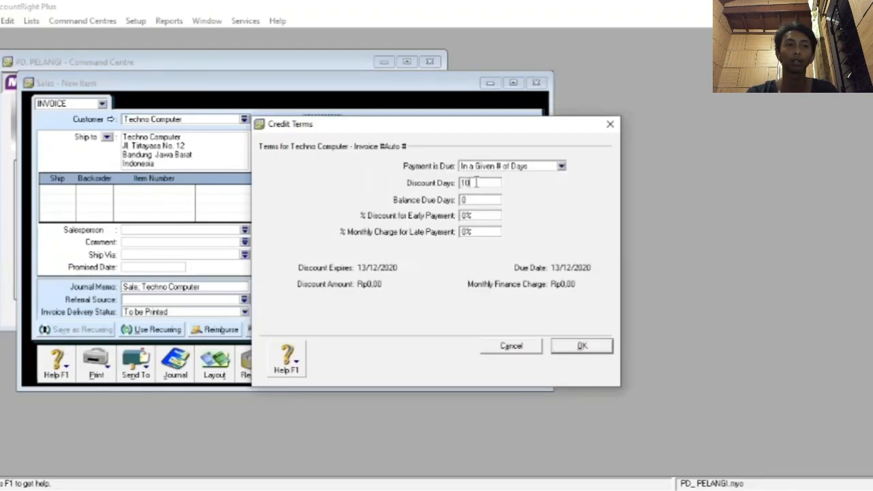
left_click(472, 200)
type("30")
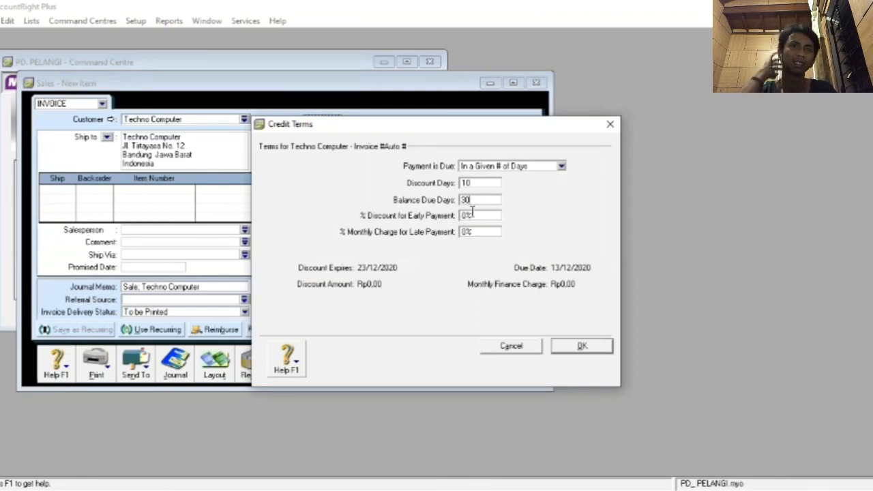
left_click(472, 215)
type("2")
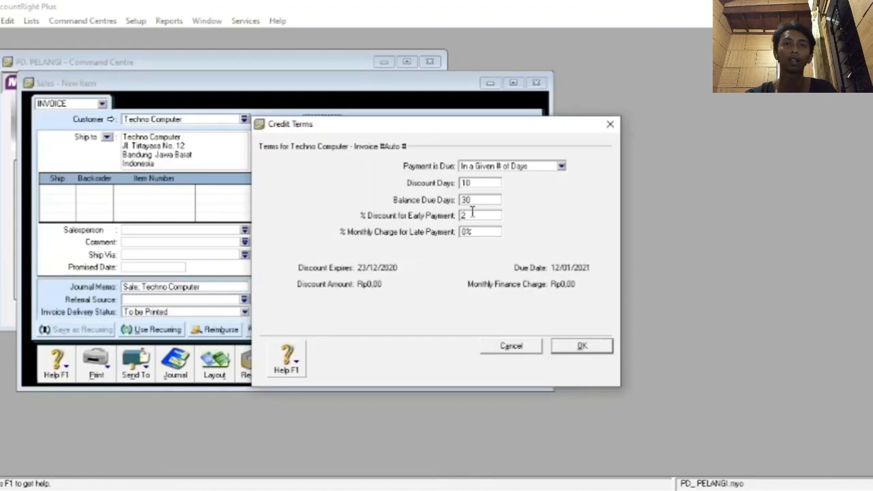
left_click(580, 348)
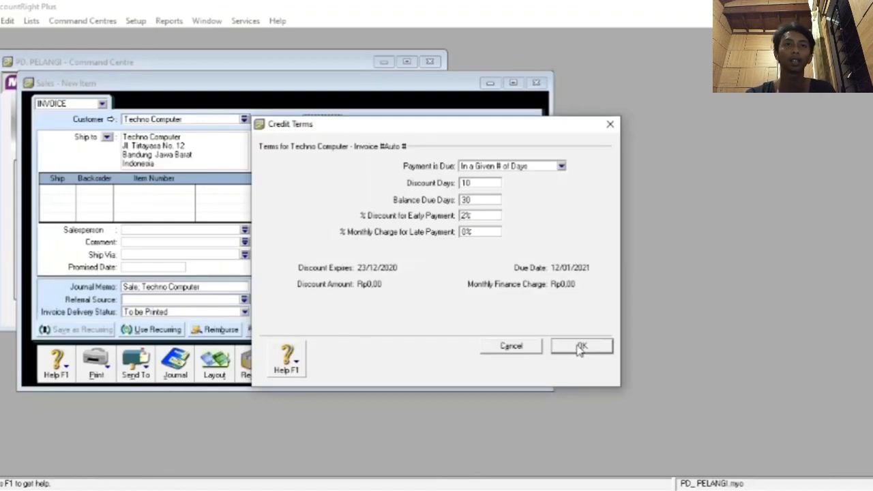
left_click(580, 348)
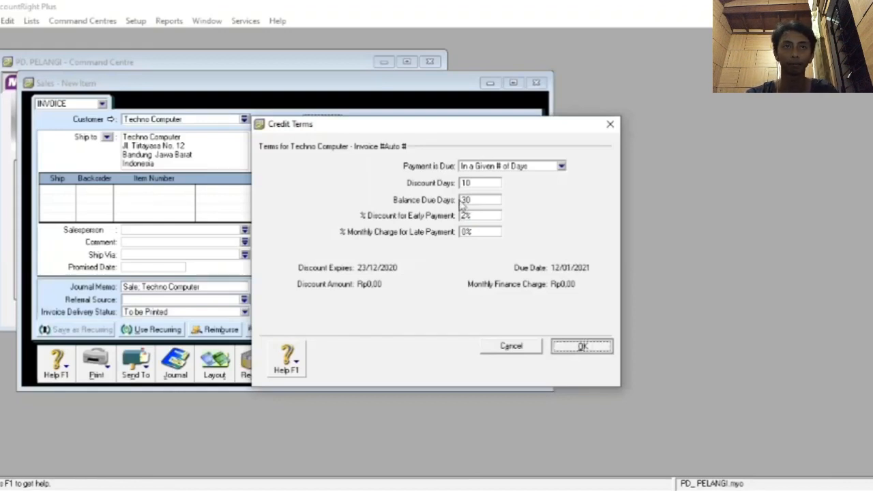
Step: Set the Techno Computer invoice's number to F12-2 and its date to 18/12/2020
left_click(424, 139)
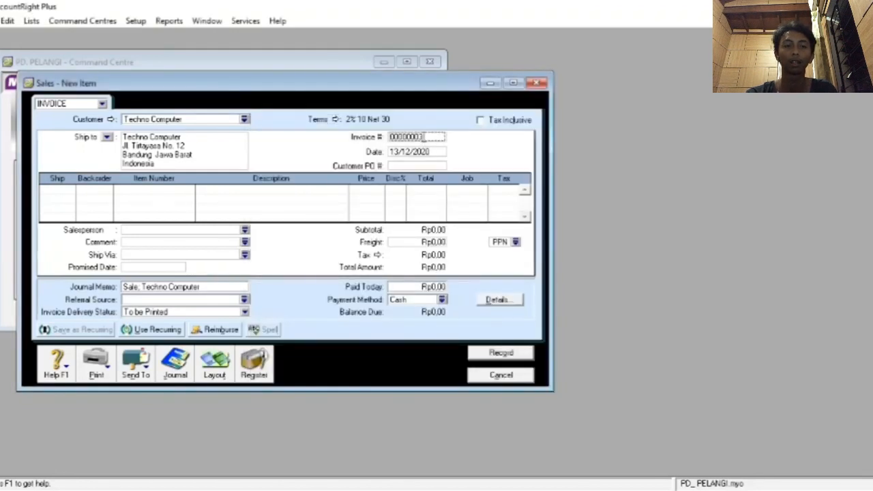
key("BackSpace")
key("BackSpace")
key("BackSpace")
key("BackSpace")
key("BackSpace")
key("BackSpace")
key("BackSpace")
key("BackSpace")
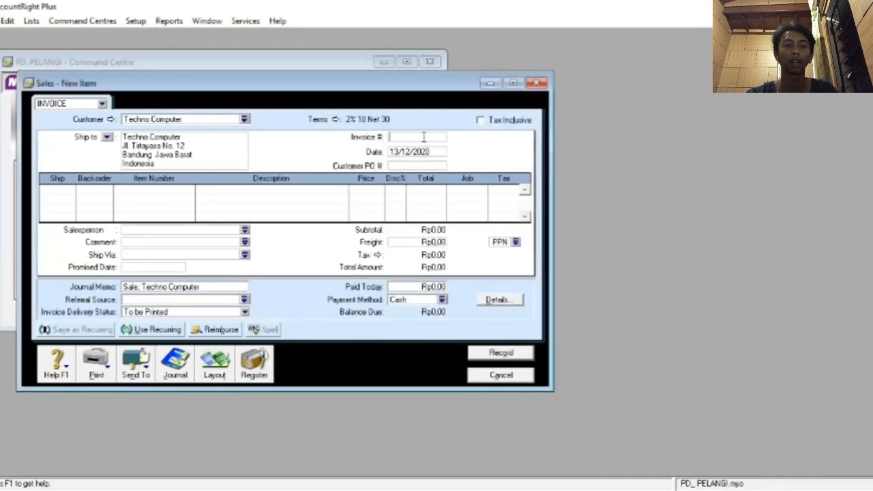
type("F12")
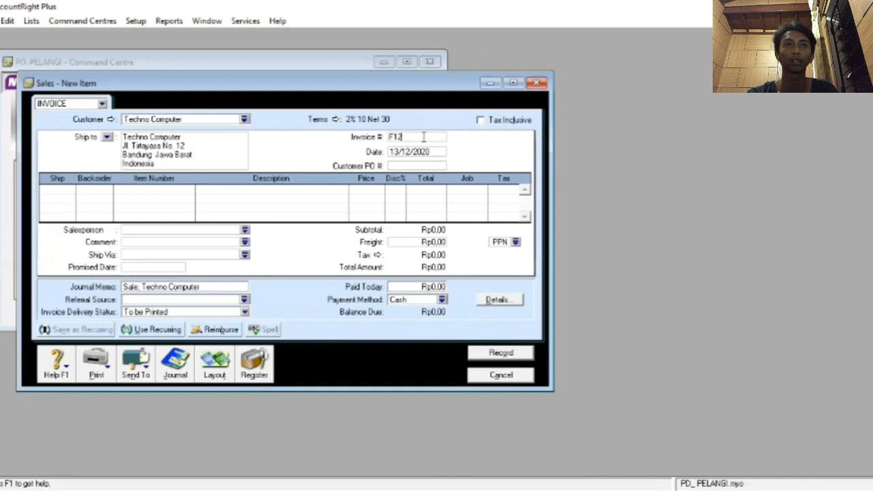
type("-")
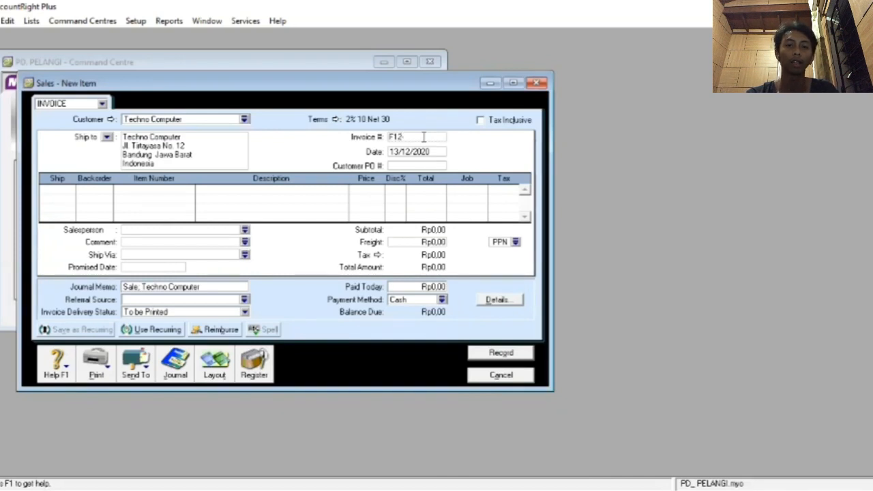
type("2")
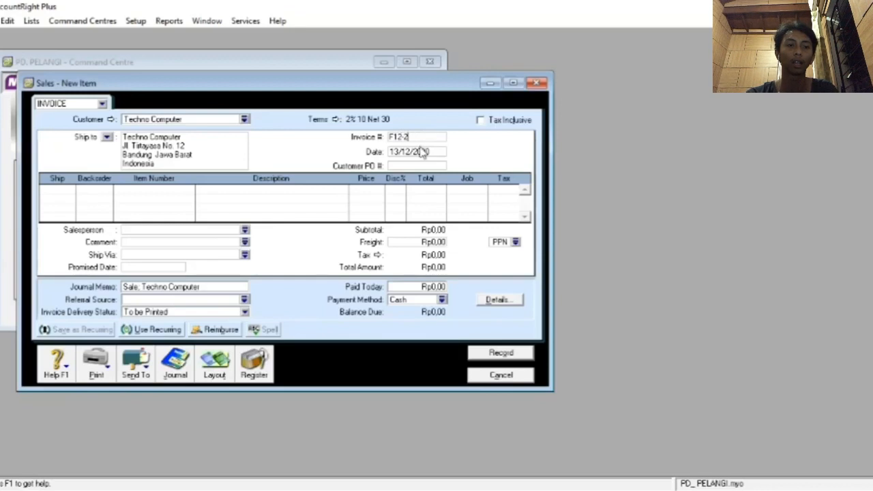
left_click(421, 152)
type("18")
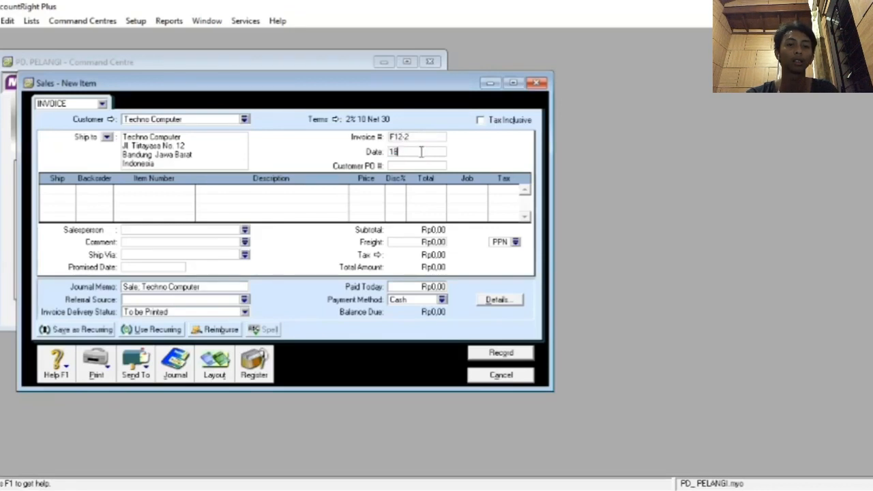
type("/12/")
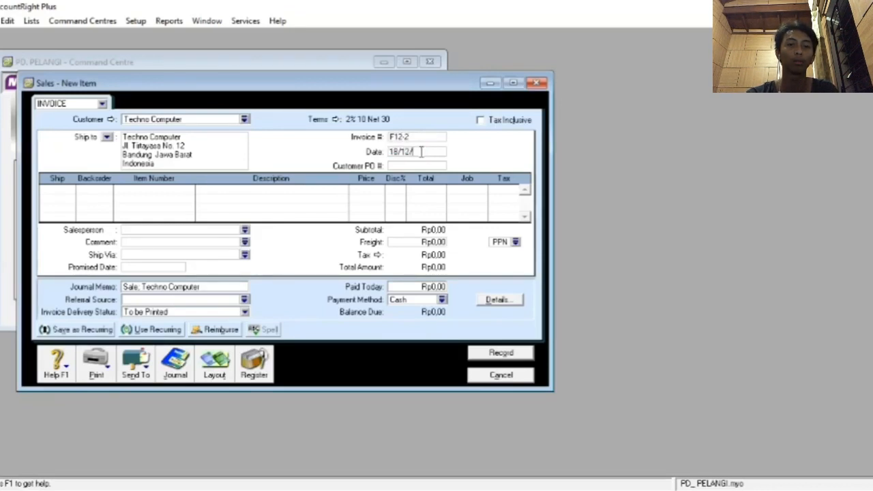
type("2020")
Step: Add 6 units of item 1230P (IBM P-230) and 4 units of item A60PC (Acer P-60) to the invoice
left_click(63, 189)
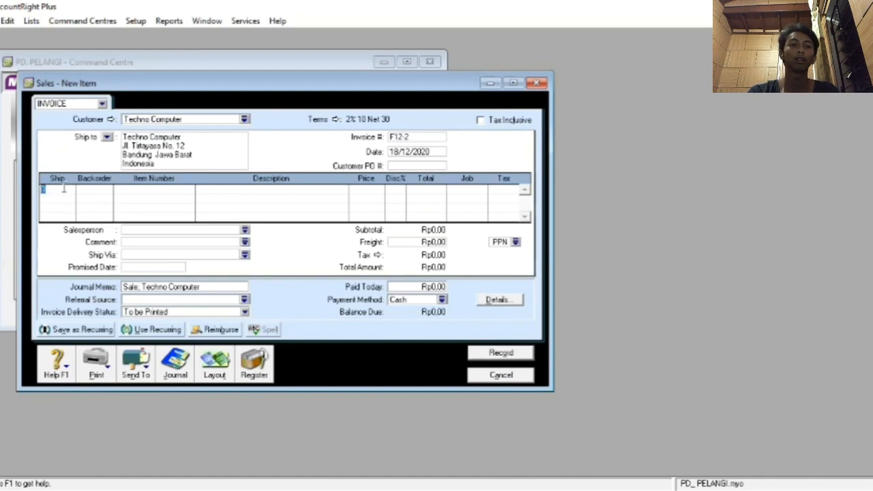
type("5")
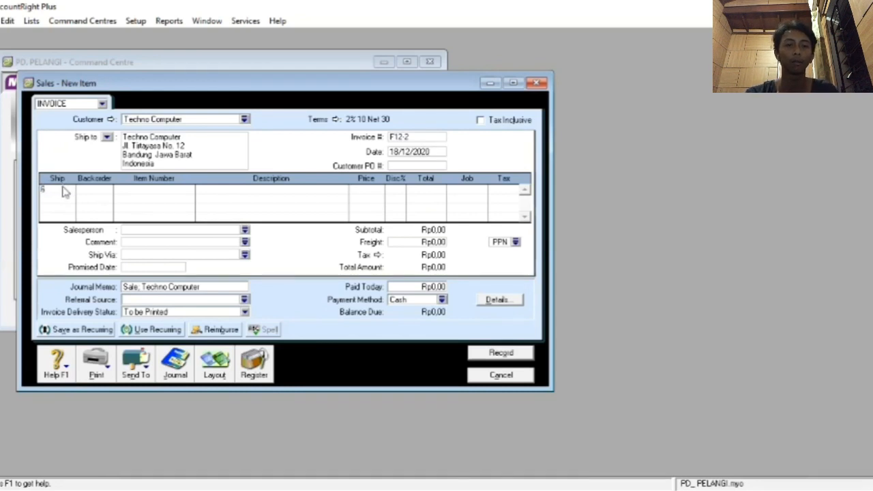
key("Tab")
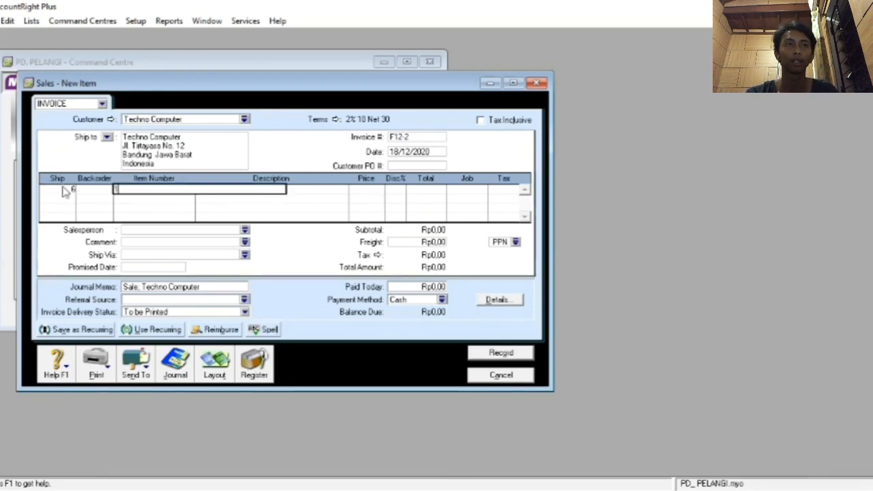
type("1230P")
key("Return")
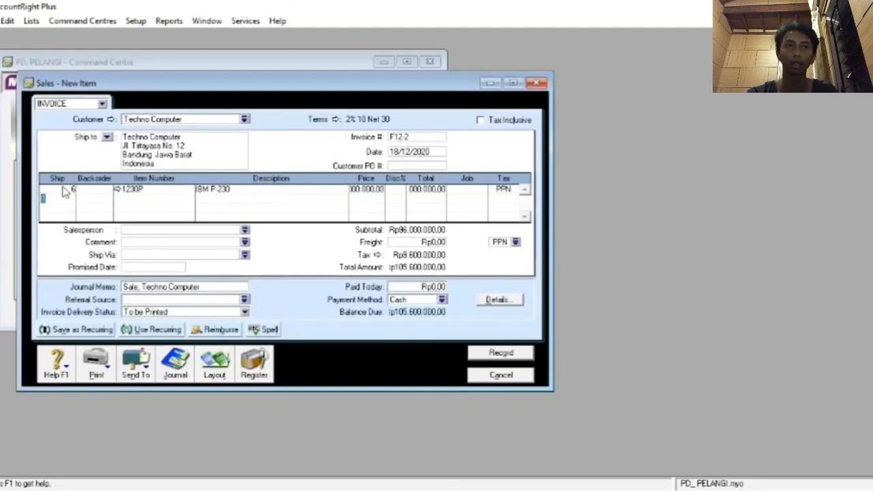
type("4")
key("Tab")
type("A")
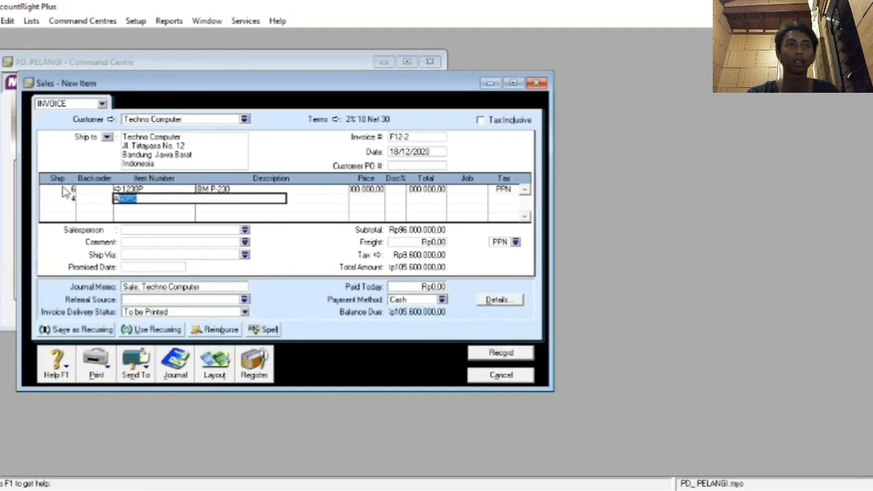
type("C")
key("Return")
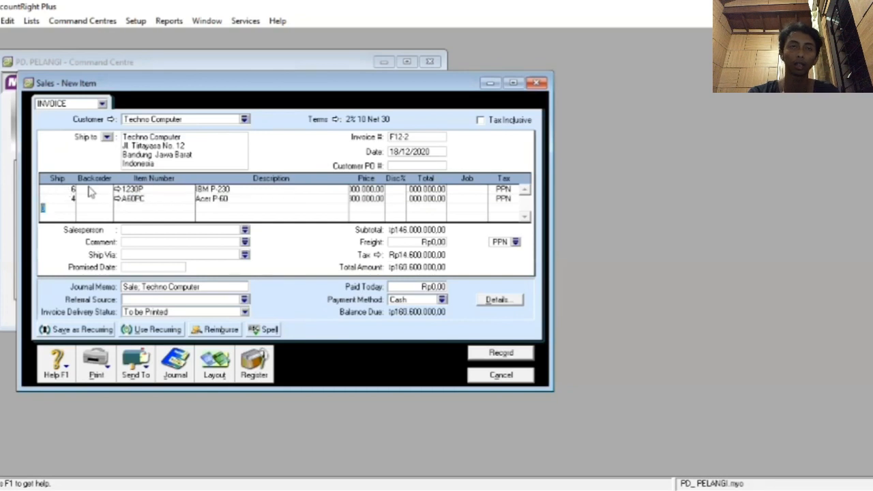
Step: Set the unit price to 18500000 for IBM P-230 and 15000000 for Acer P-60, and record the invoice
left_click(353, 189)
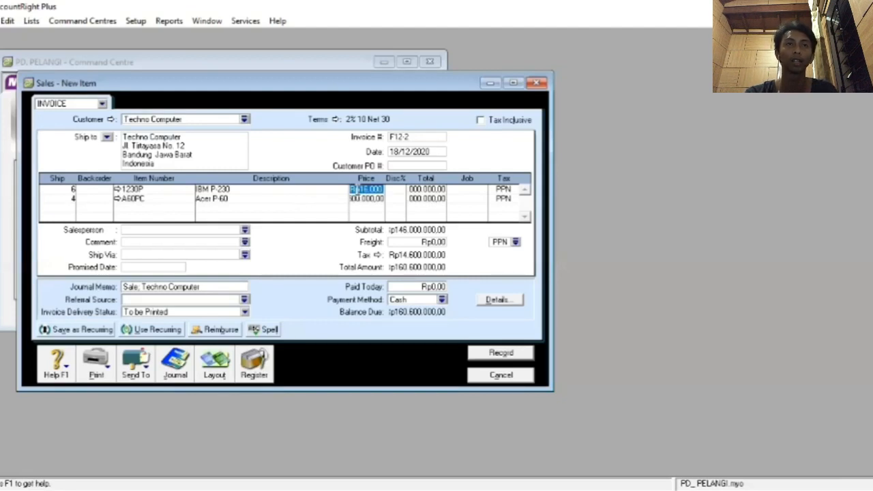
type("105")
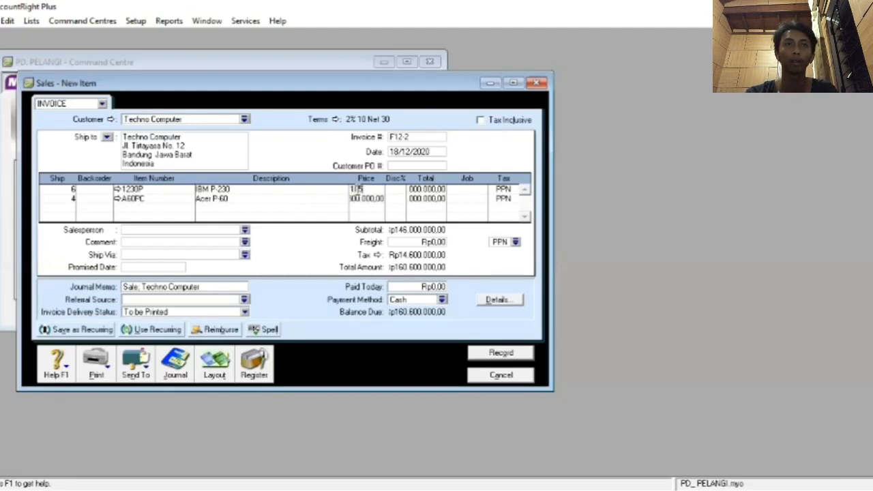
type("000000")
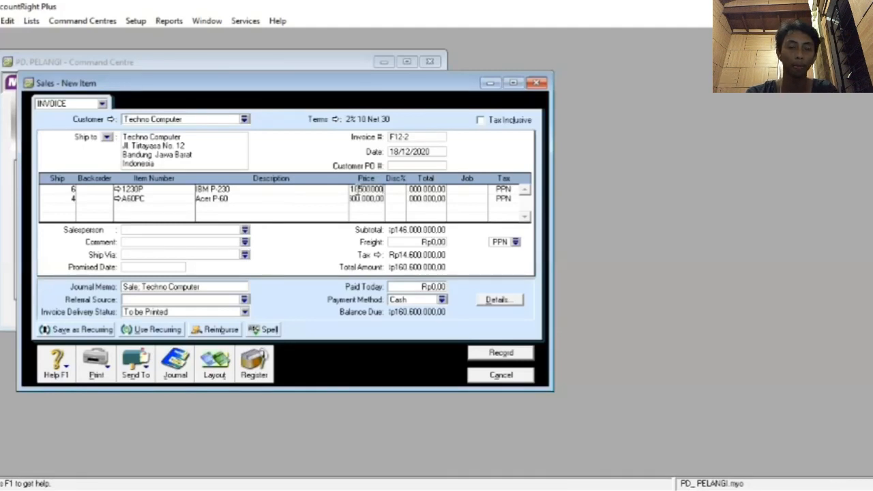
key("Return")
left_click(361, 198)
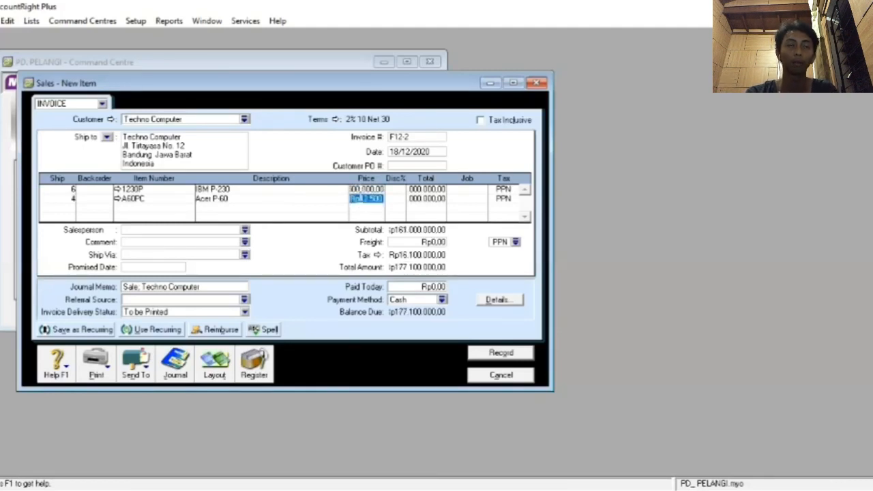
key("BackSpace")
type("1")
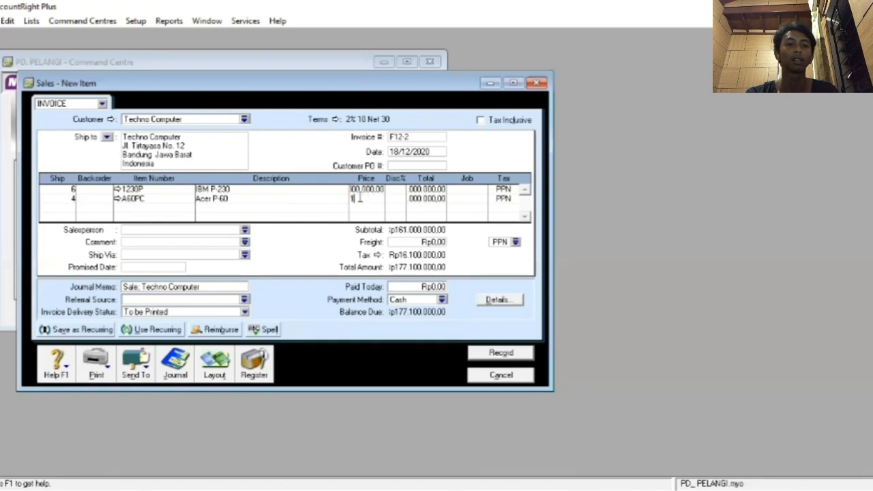
type("5000")
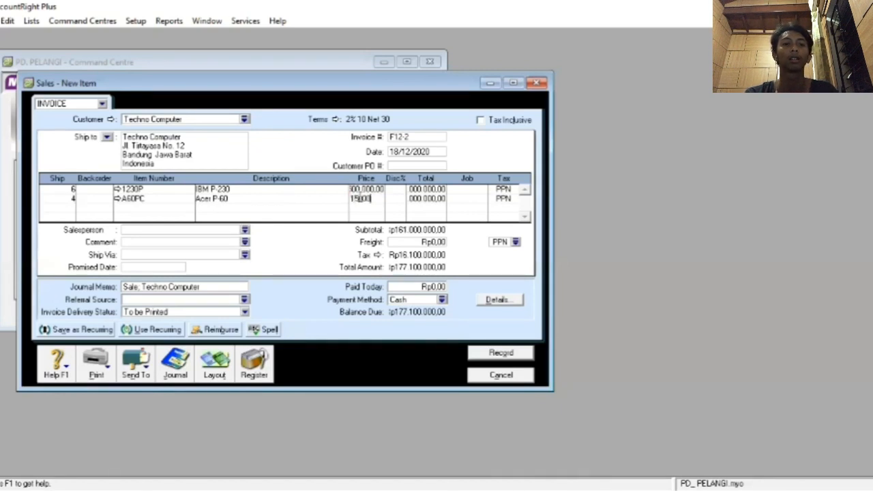
key("Return")
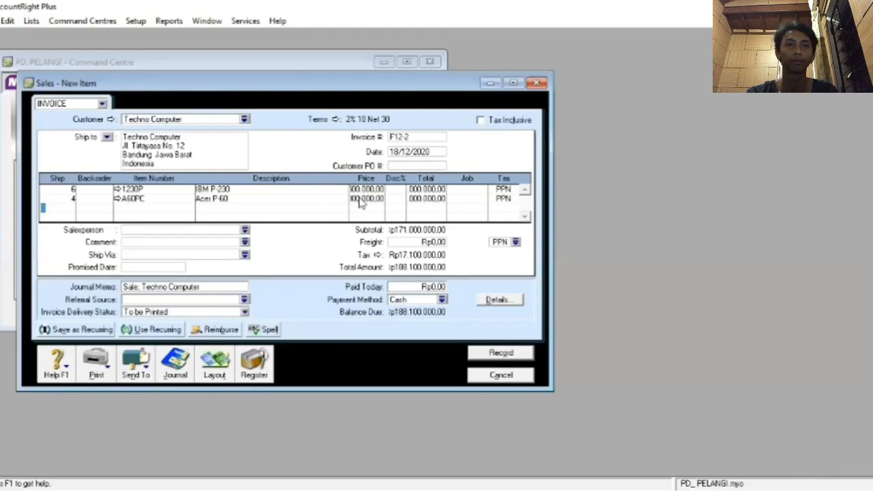
left_click(498, 353)
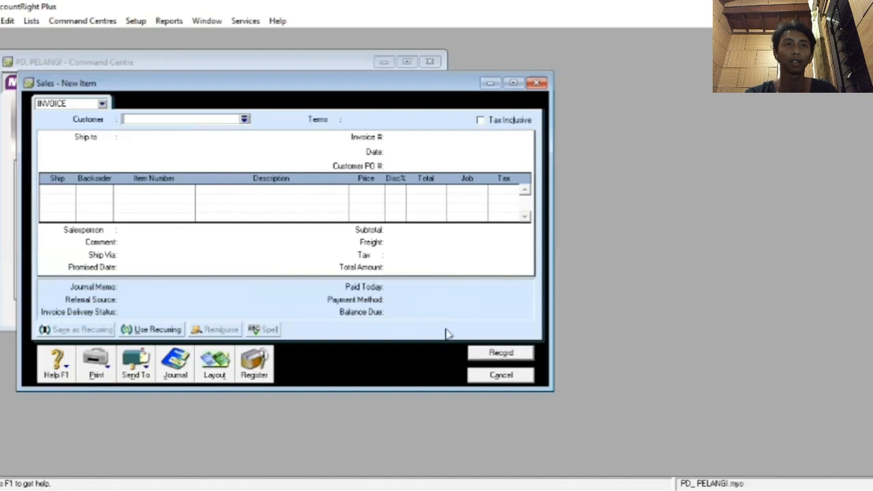
Step: Close the blank sales invoice form
key("ctrl+r")
left_click(427, 280)
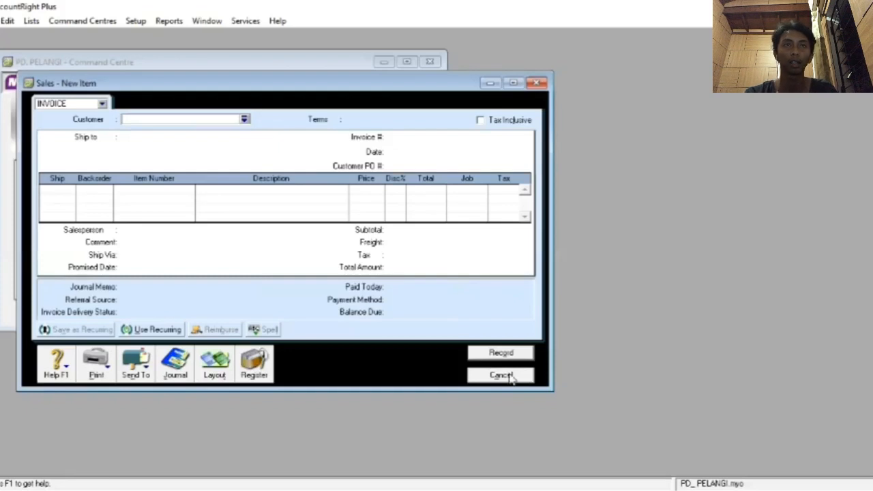
left_click(510, 380)
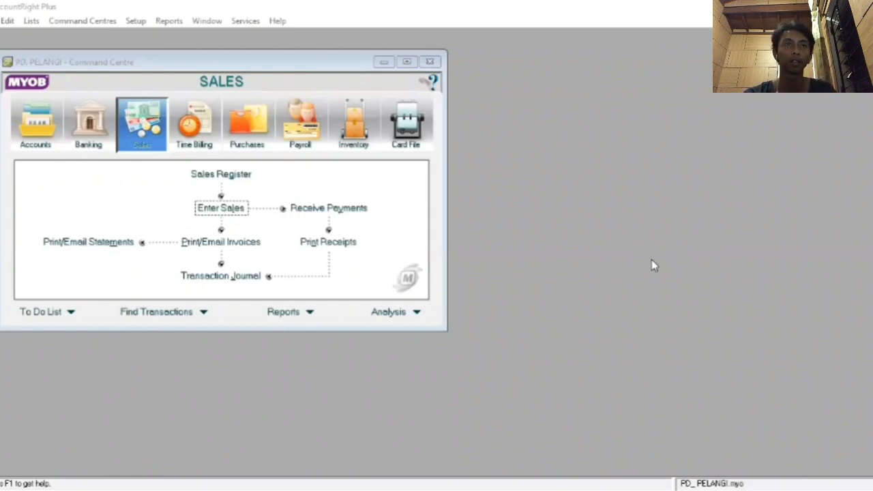
Step: Start a bill payment to the supplier PT. Lodan
left_click(263, 130)
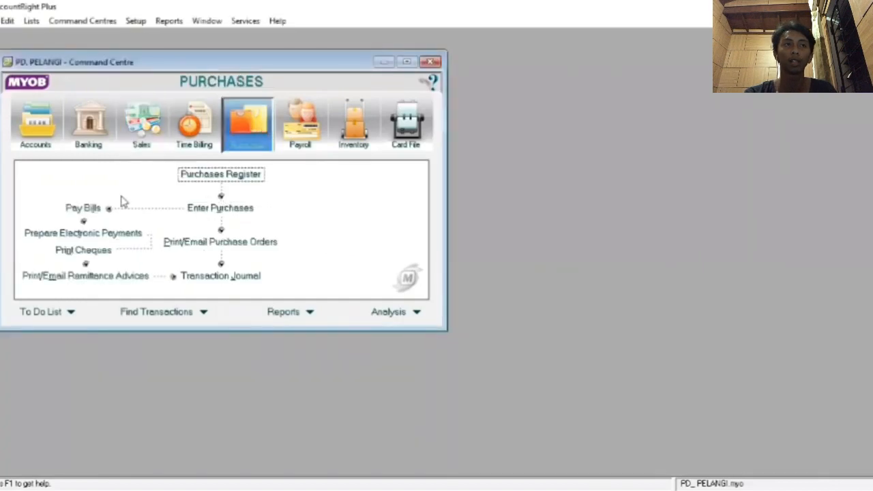
left_click(85, 209)
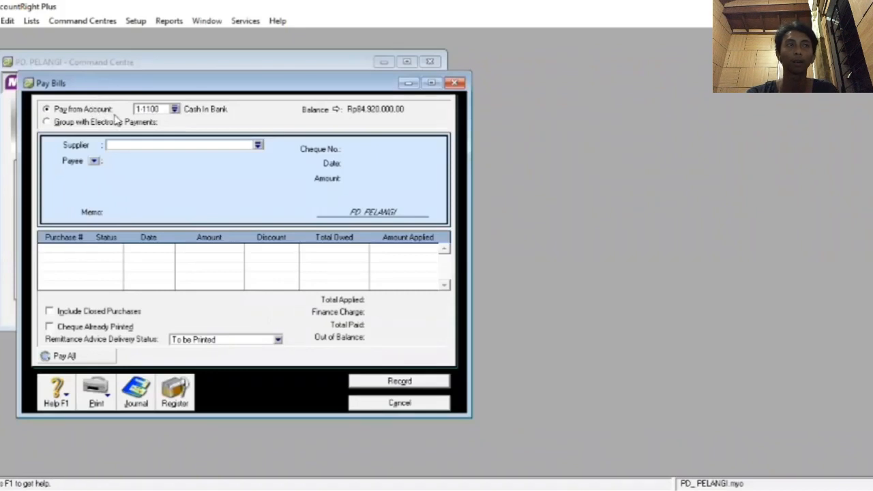
left_click(259, 146)
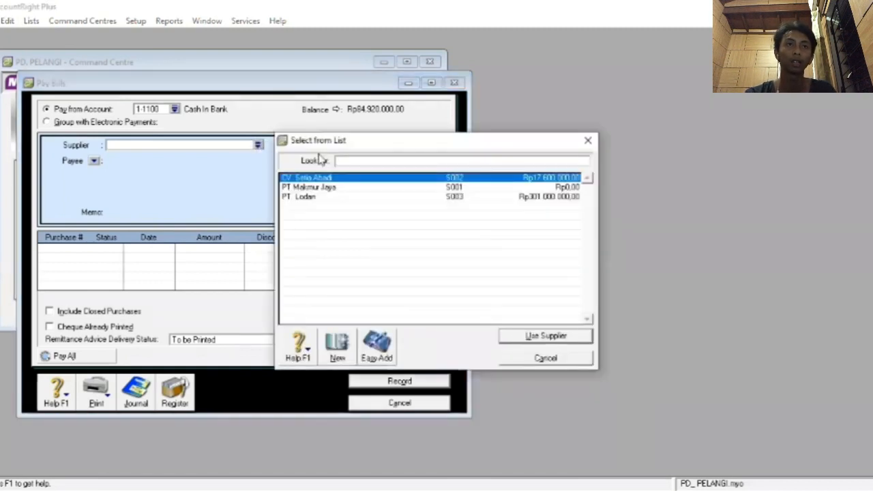
double_click(335, 198)
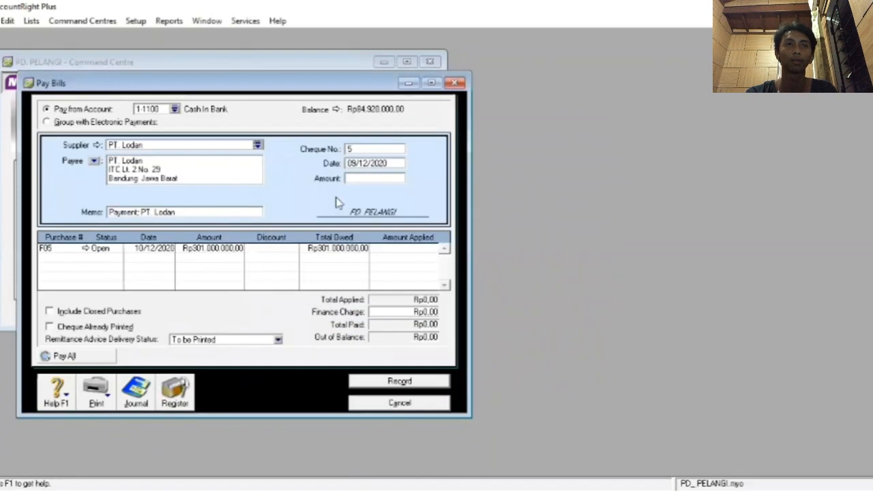
Step: Set the PT. Lodan payment's cheque number to BKK12-5 and its date to 18/12/2020
double_click(363, 148)
key("BackSpace")
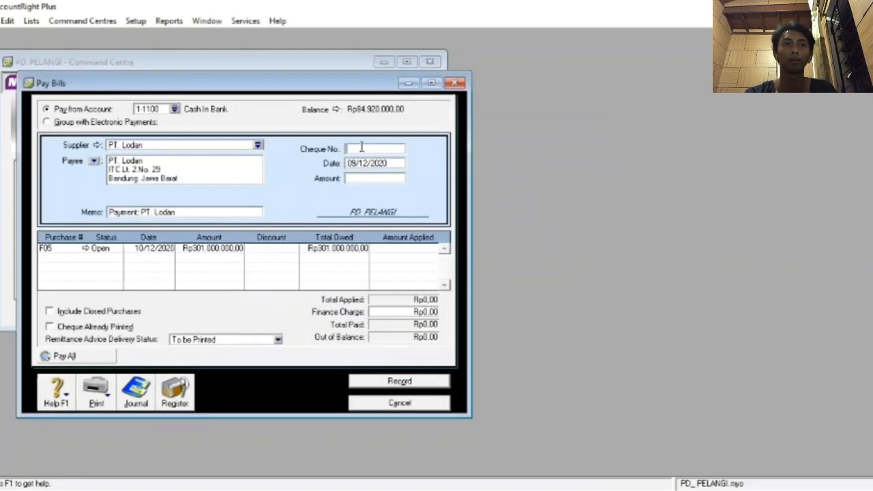
type("B")
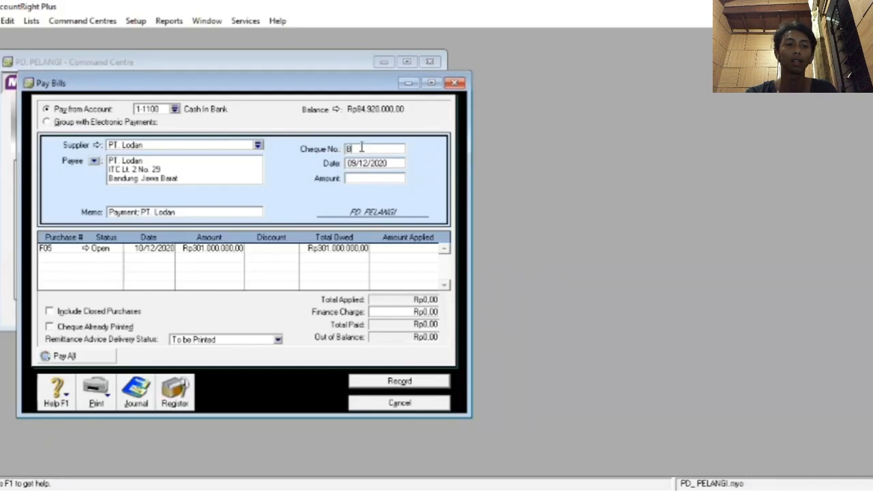
type("KK12-5")
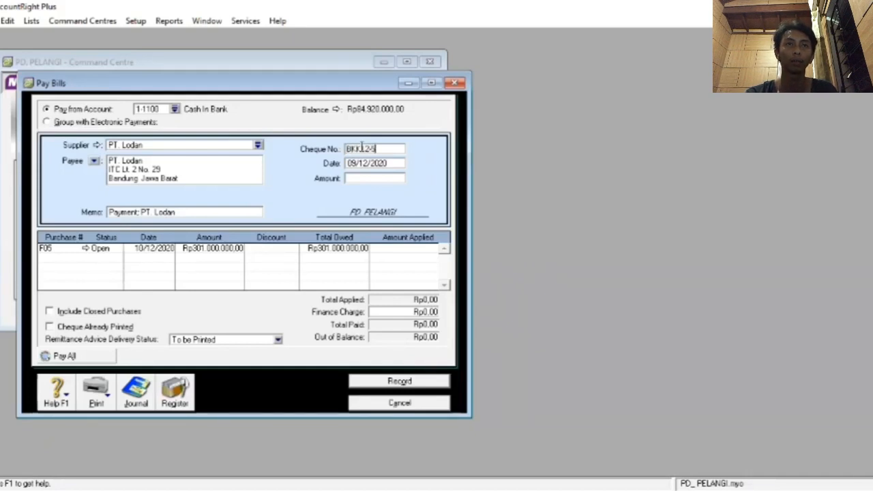
key("Tab")
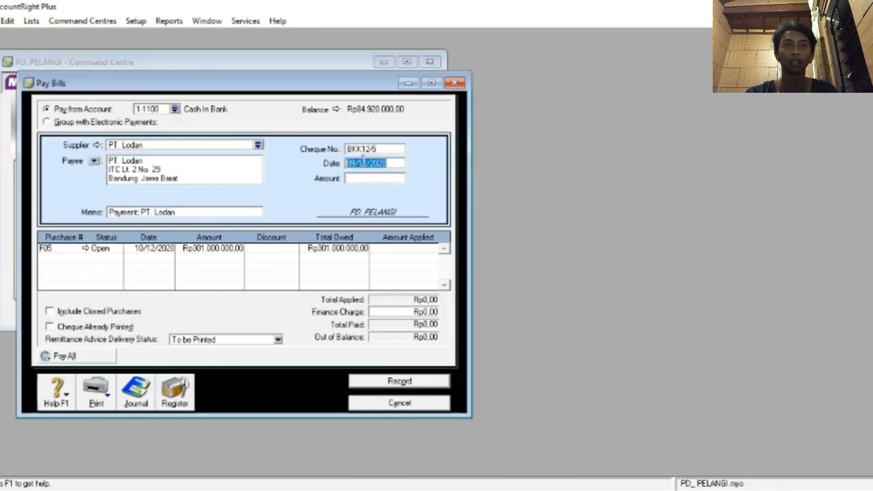
type("18")
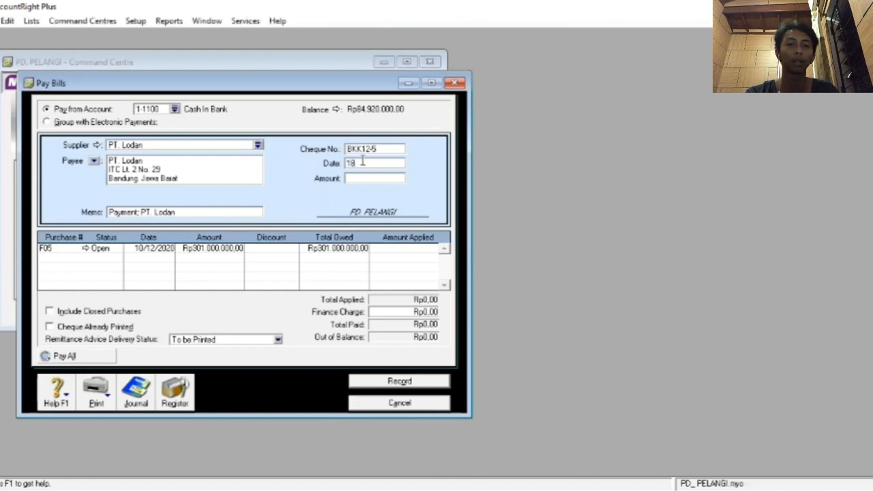
type("/12/2")
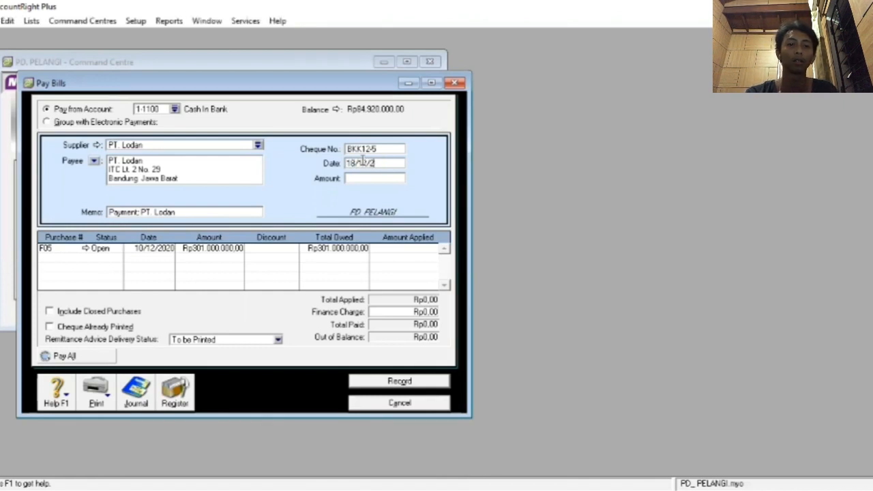
type("020")
Step: Enter a payment amount of 286.000.000, apply it all to purchase F05, and record the payment
left_click(370, 180)
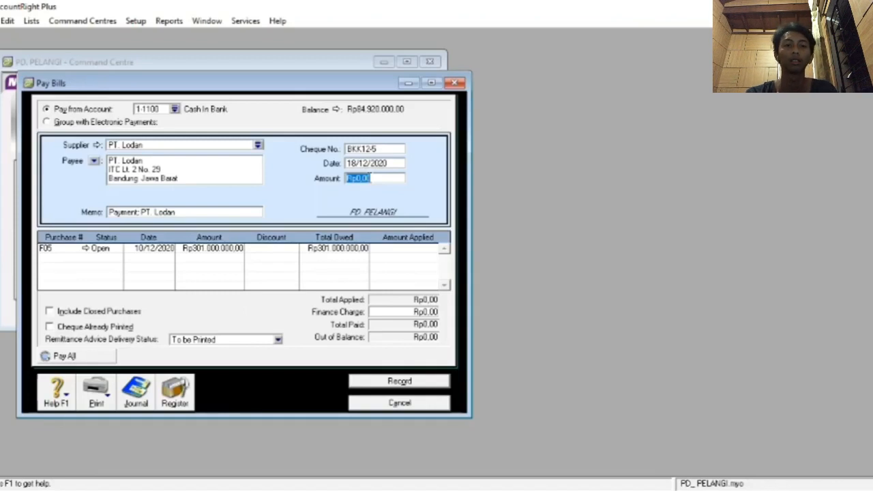
type("2")
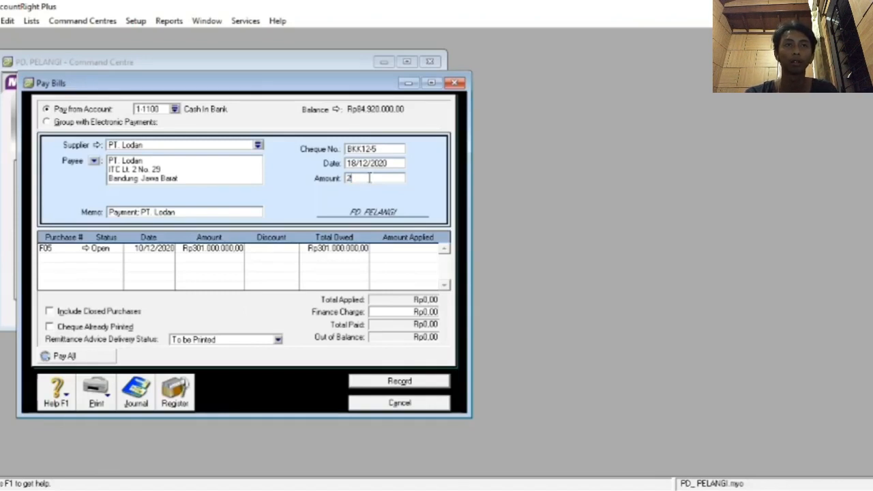
type("86.000.000")
key("Tab")
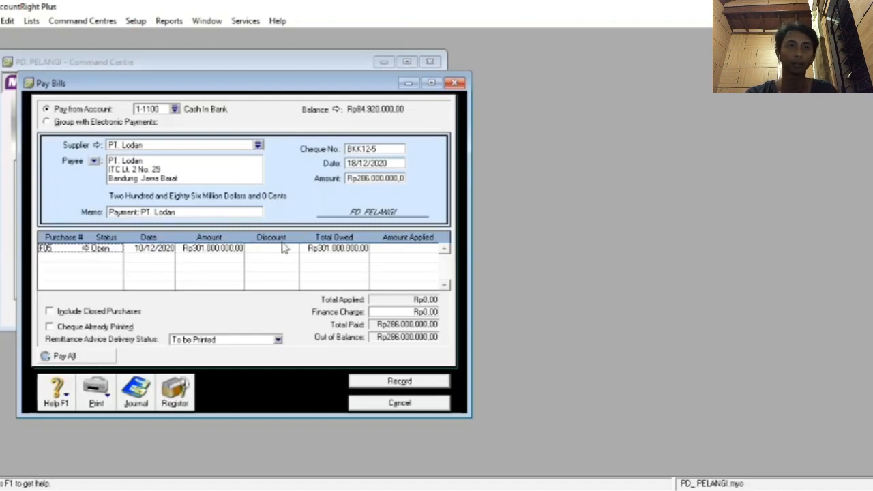
left_click(403, 249)
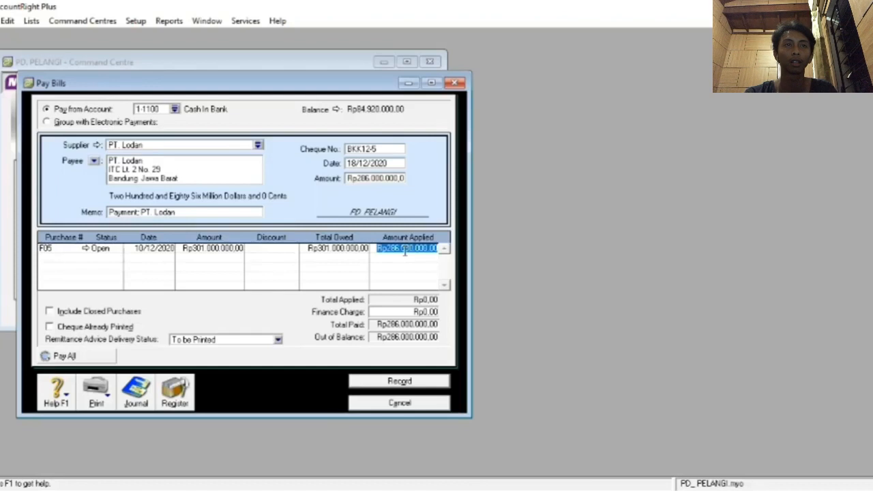
left_click(268, 248)
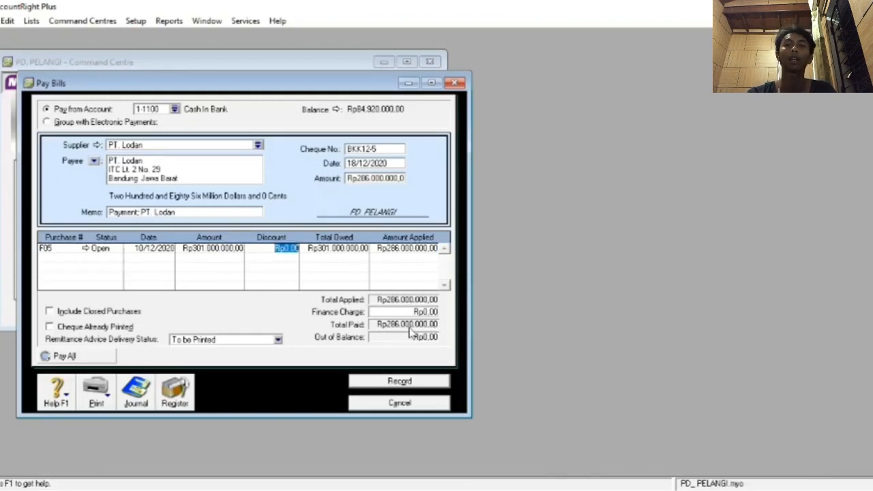
left_click(406, 384)
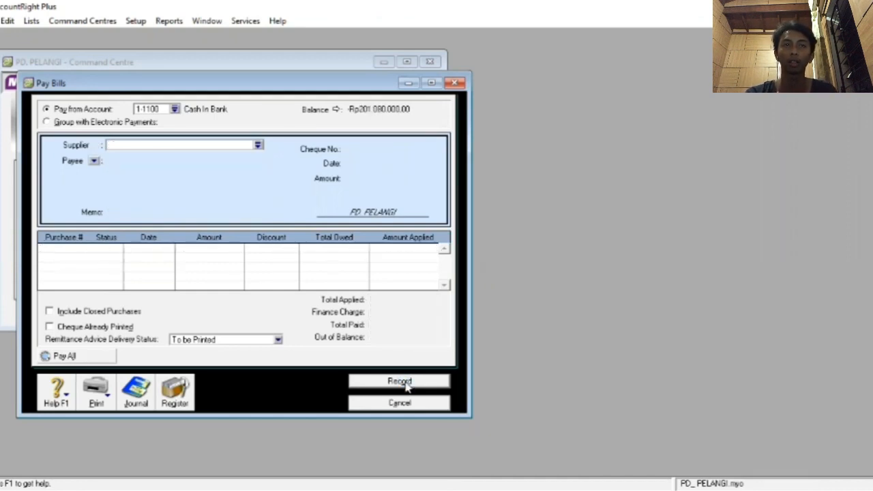
Step: Check the transaction recap of the blank bill payment and close the Pay Bills form
key("ctrl+r")
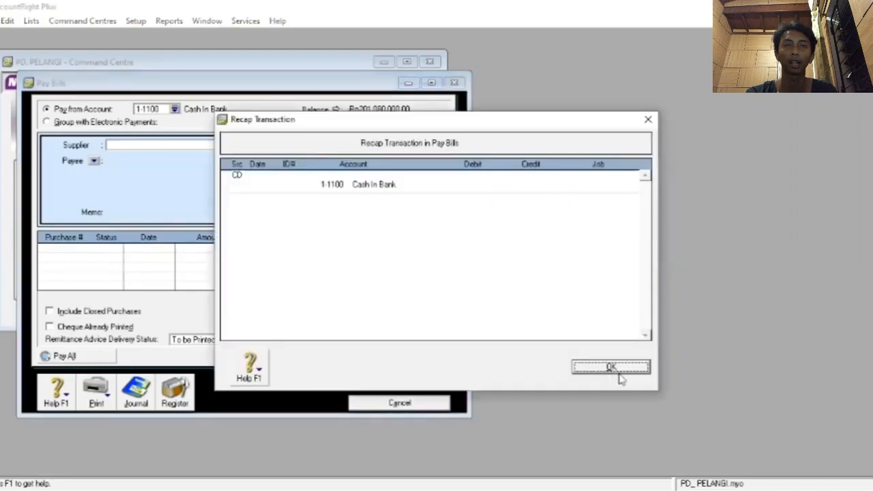
left_click(619, 372)
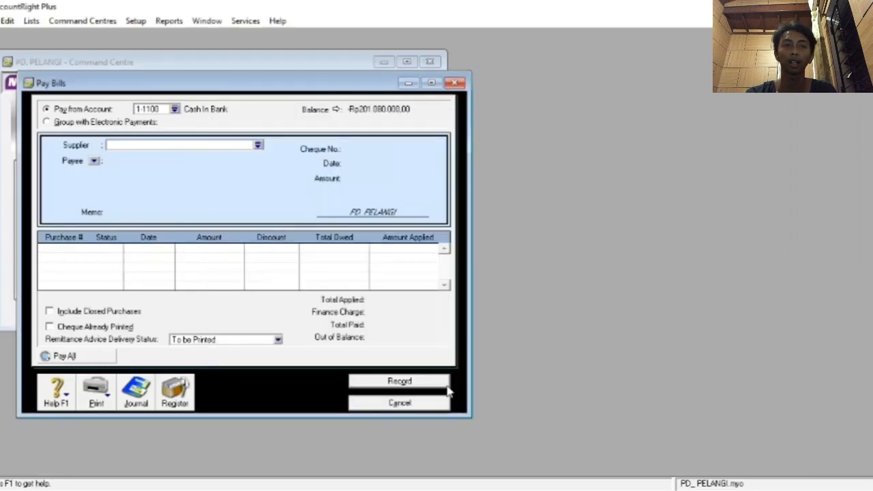
left_click(456, 82)
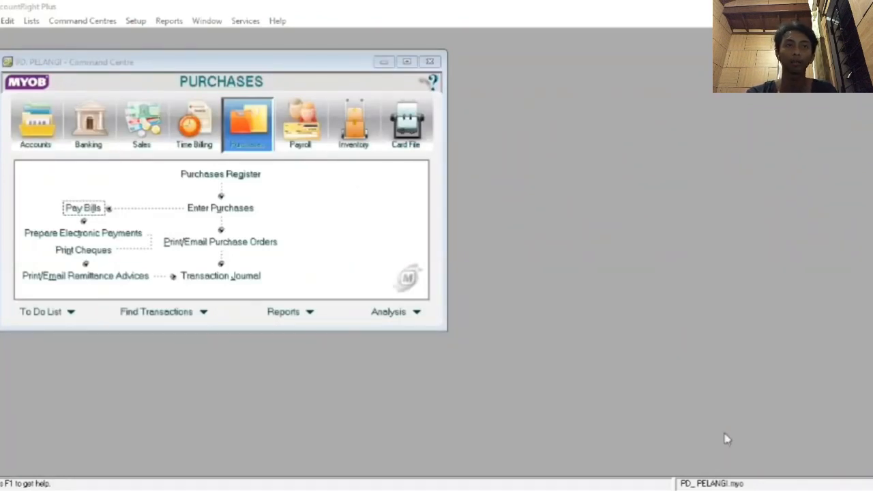
Step: Start a Spend Money transaction paid from account 1-1200 Petty Cash
left_click(87, 148)
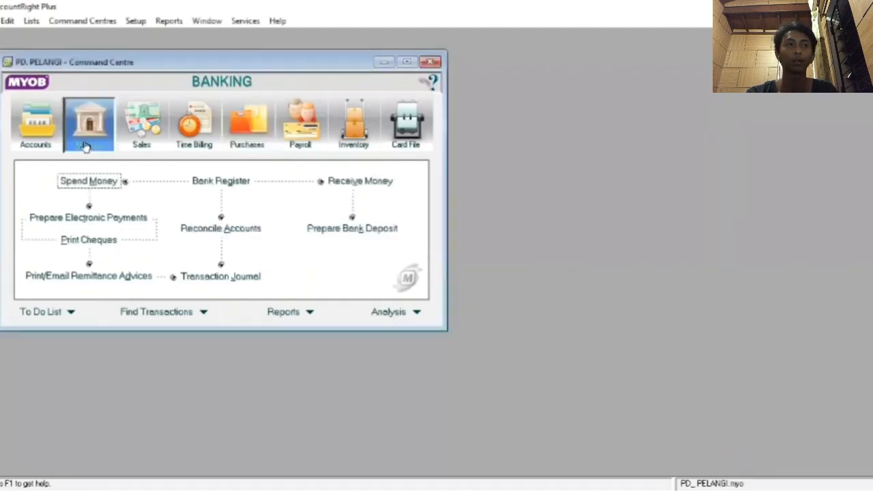
left_click(90, 182)
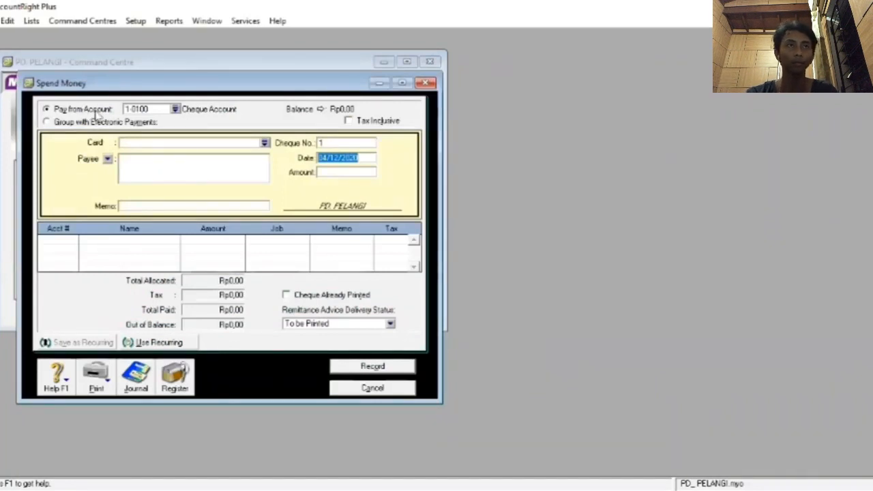
left_click(176, 109)
left_click(374, 215)
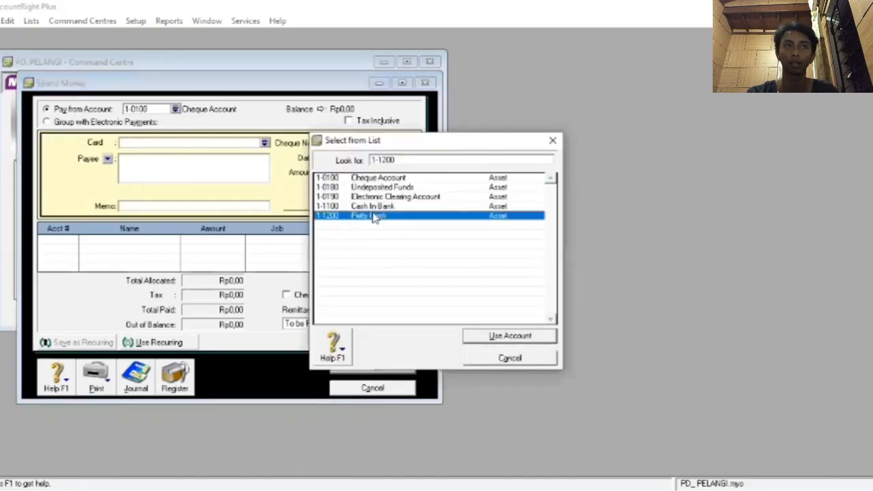
left_click(511, 339)
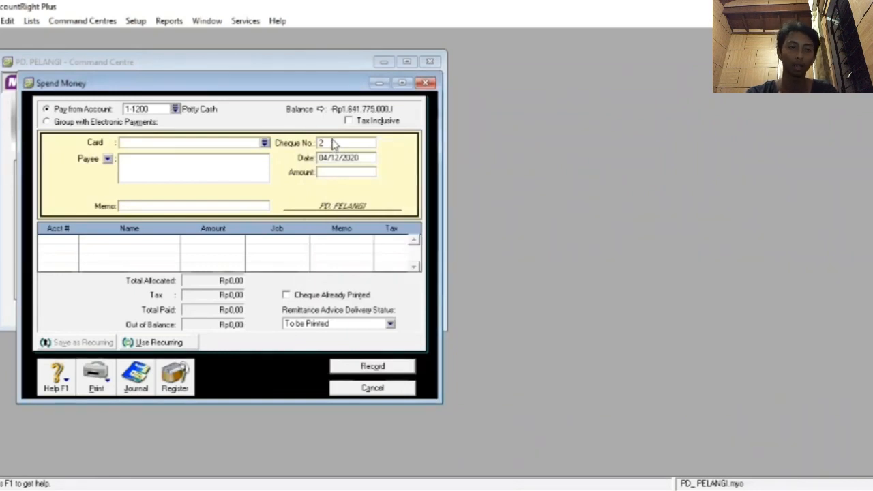
Step: Set the petty cash payment's cheque number to V124, its date to 20/12/2020 and its amount to 800000
left_click(334, 142)
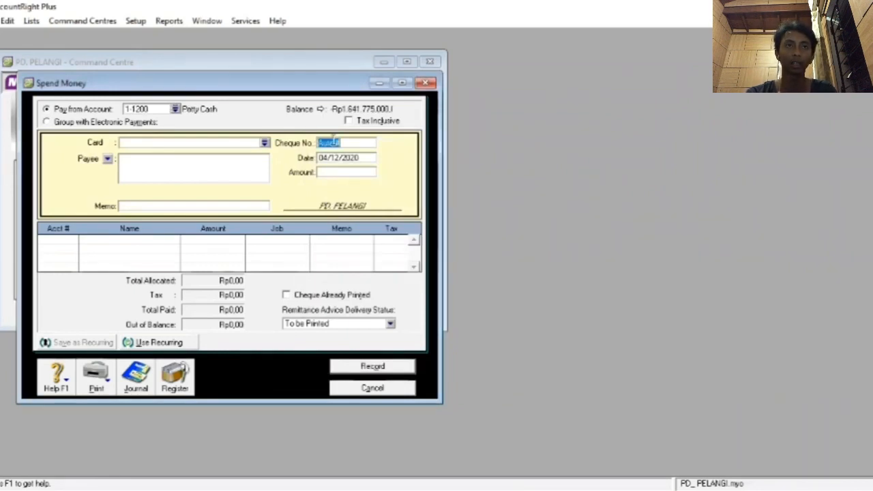
key("BackSpace")
type("V1")
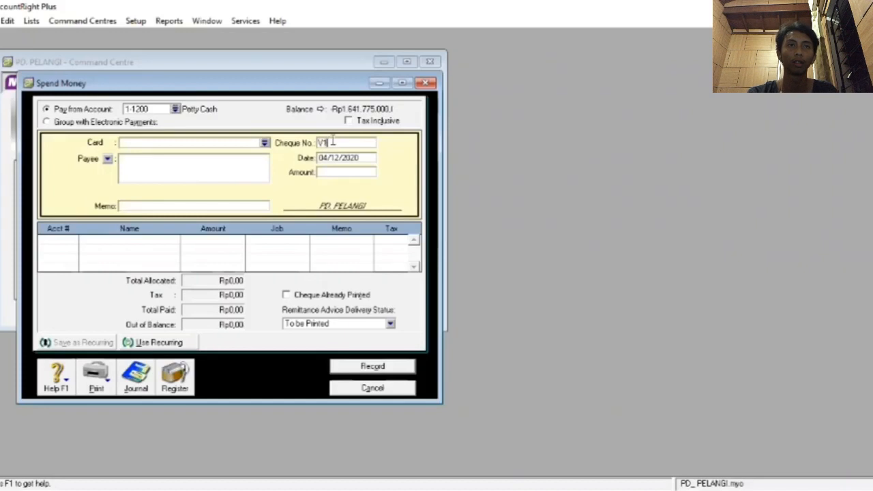
type("24")
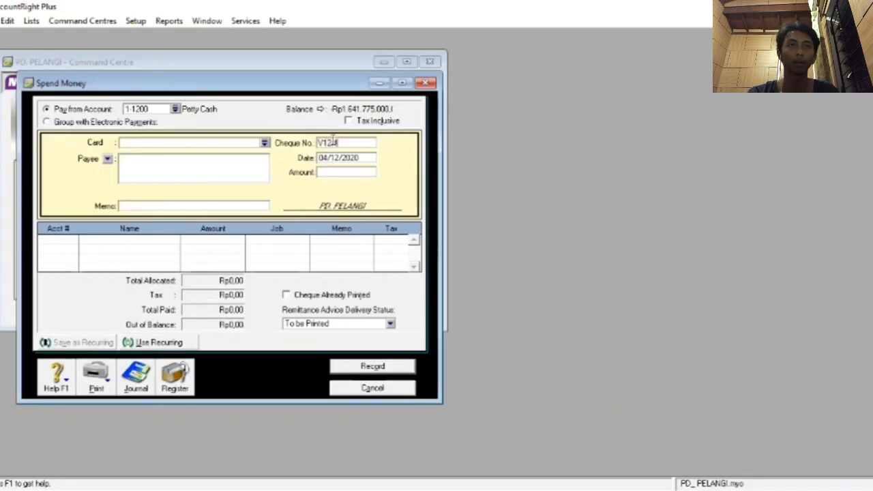
key("Tab")
key("BackSpace")
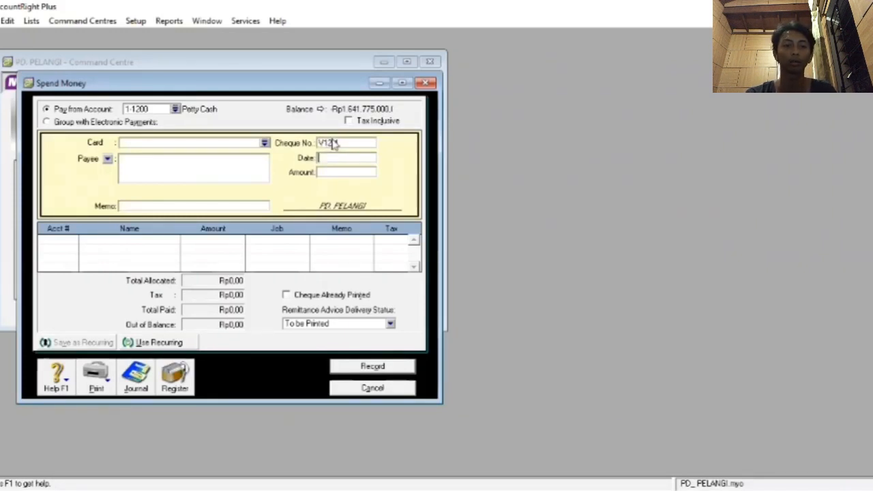
type("2")
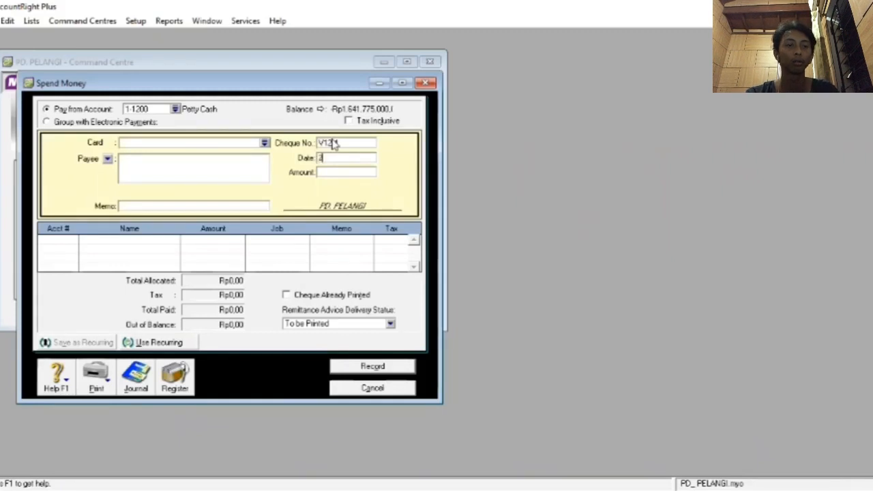
type("0/20")
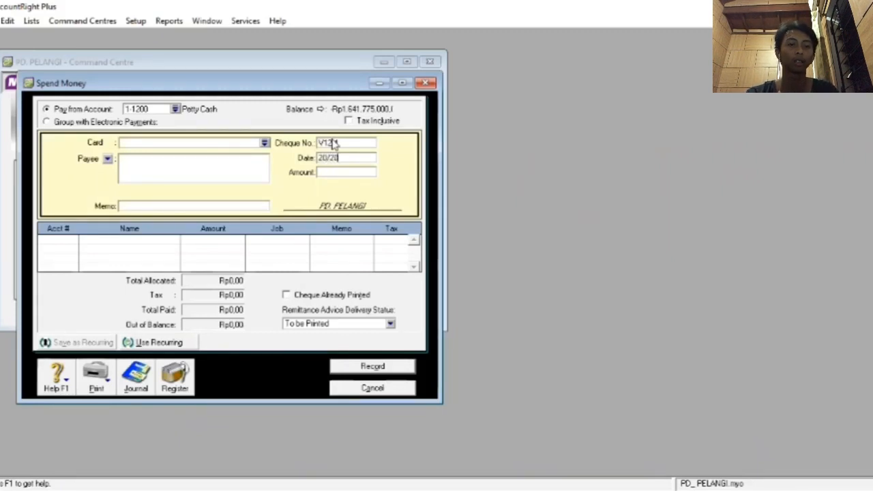
key("BackSpace")
key("BackSpace")
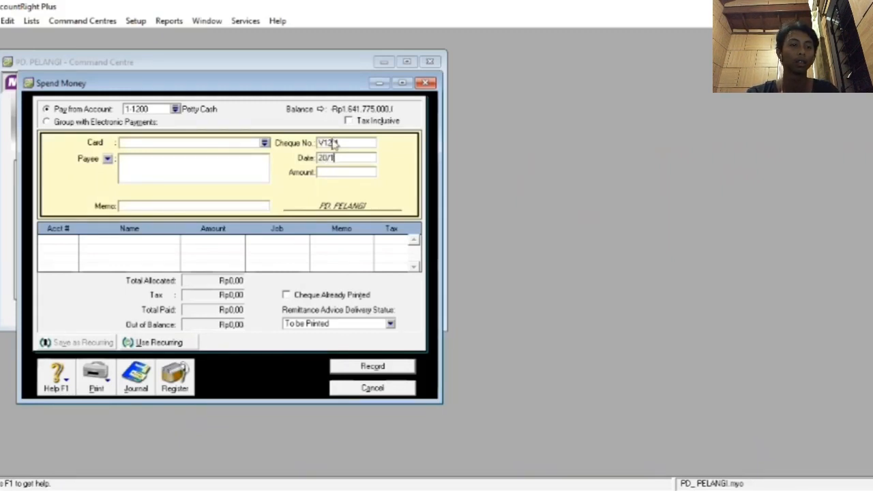
type("12/2020")
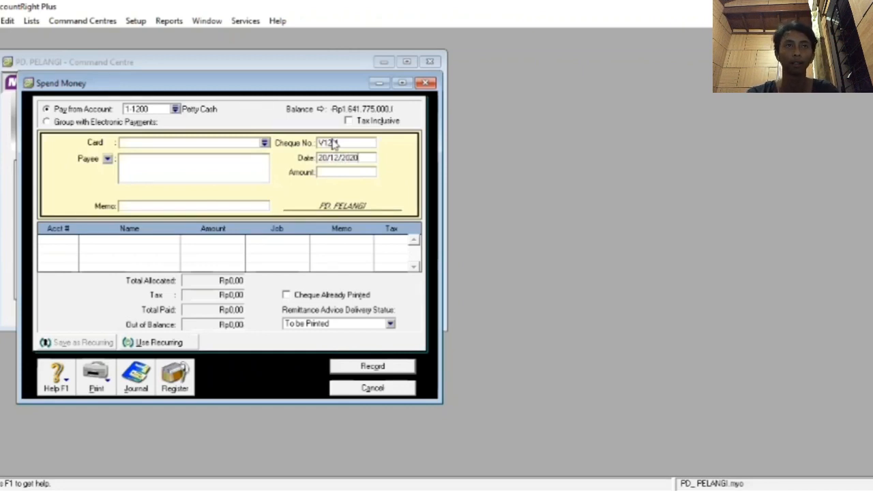
key("Tab")
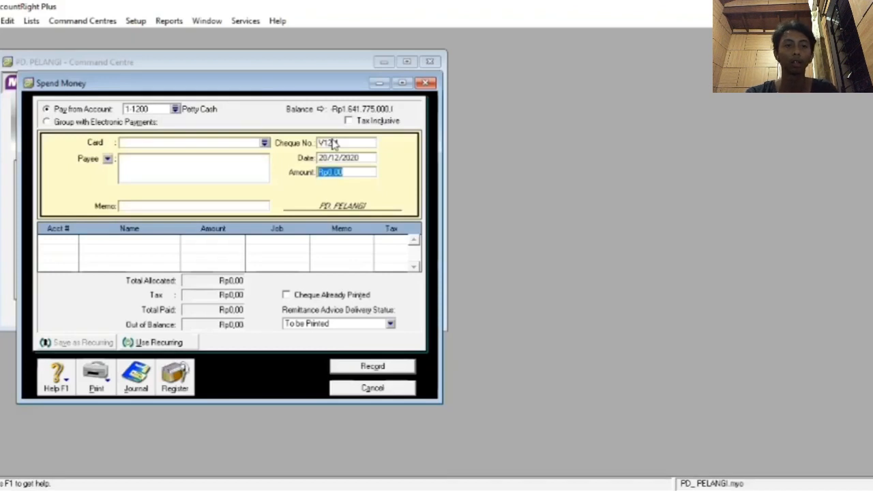
type("800000")
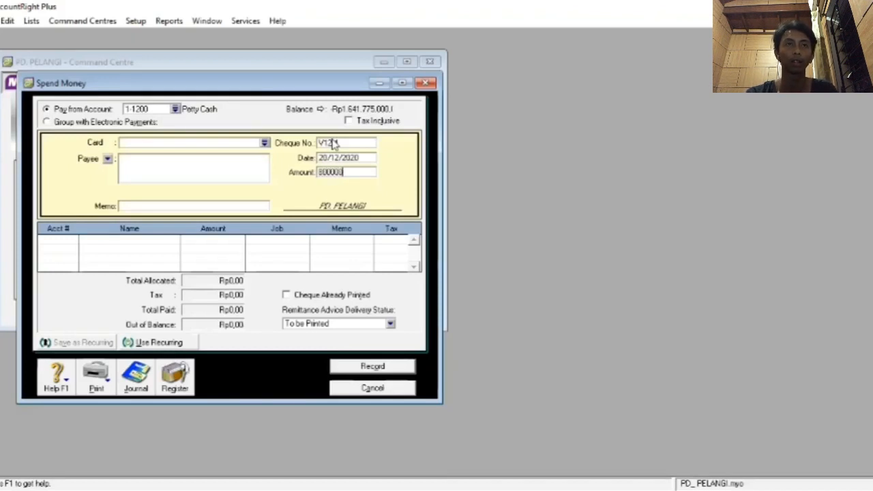
Step: Enter PRIVE as the memo of the 800.000 petty cash payment
key("Tab")
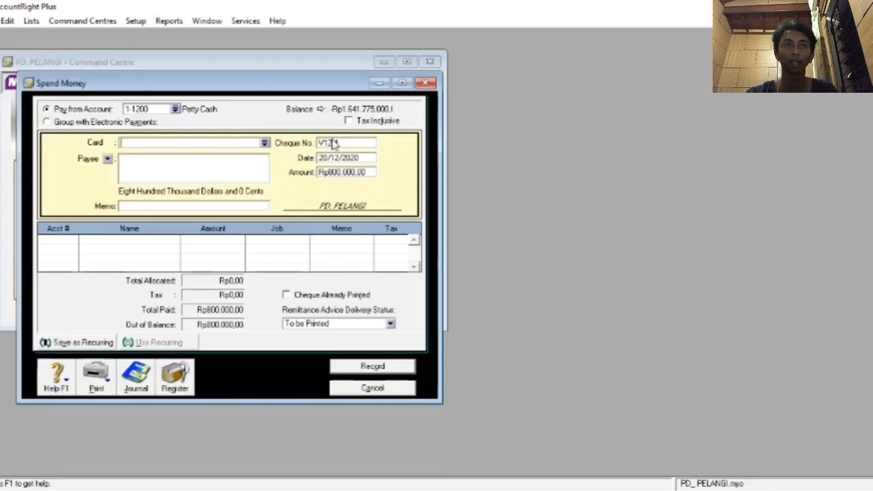
left_click(135, 207)
type("PRIV")
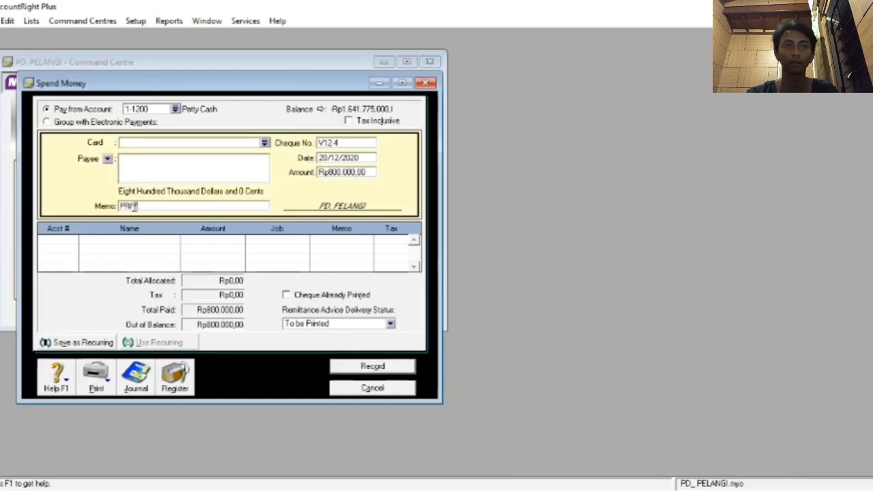
type("E")
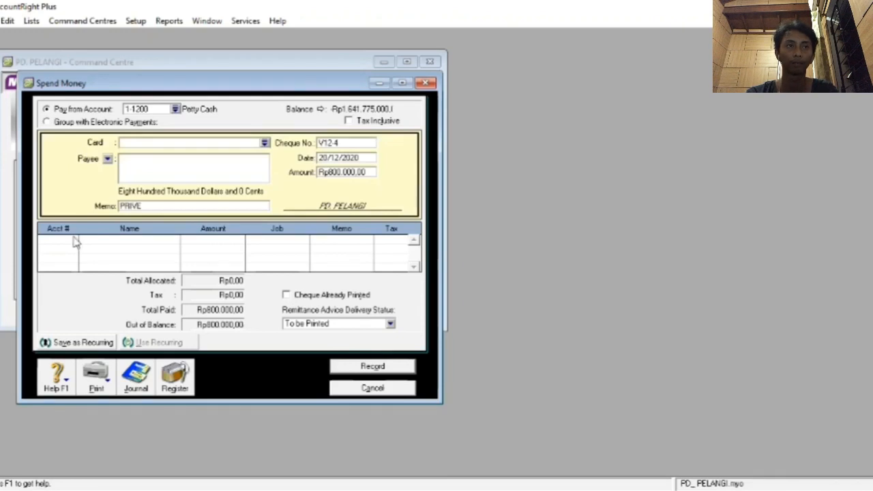
Step: Allocate the petty cash payment to the owner's drawings account 3-1200 and record it
left_click(75, 242)
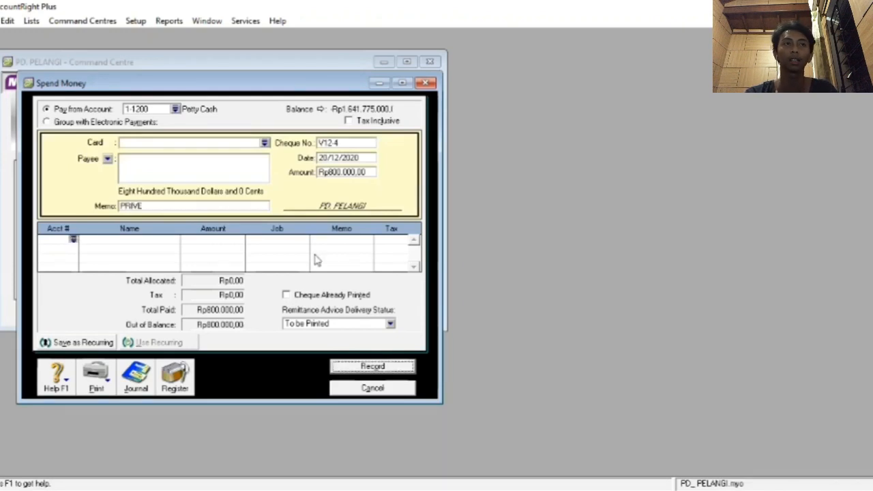
type("6")
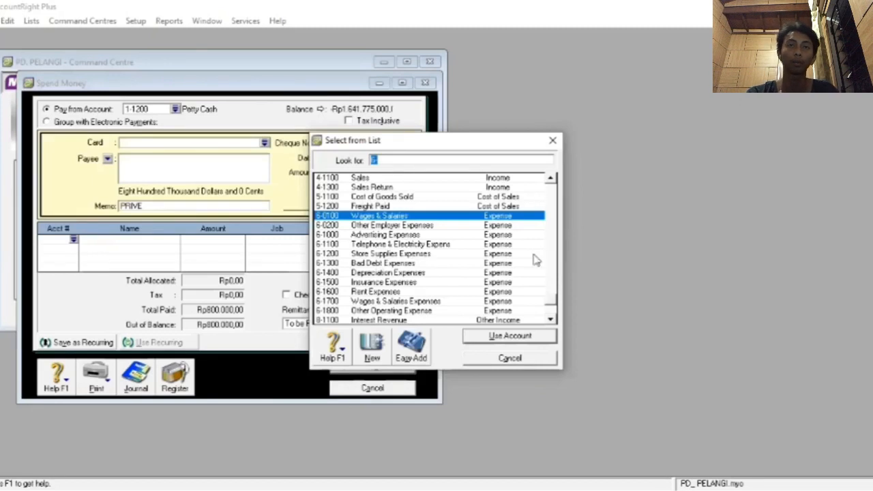
scroll(425, 198, "up", 2)
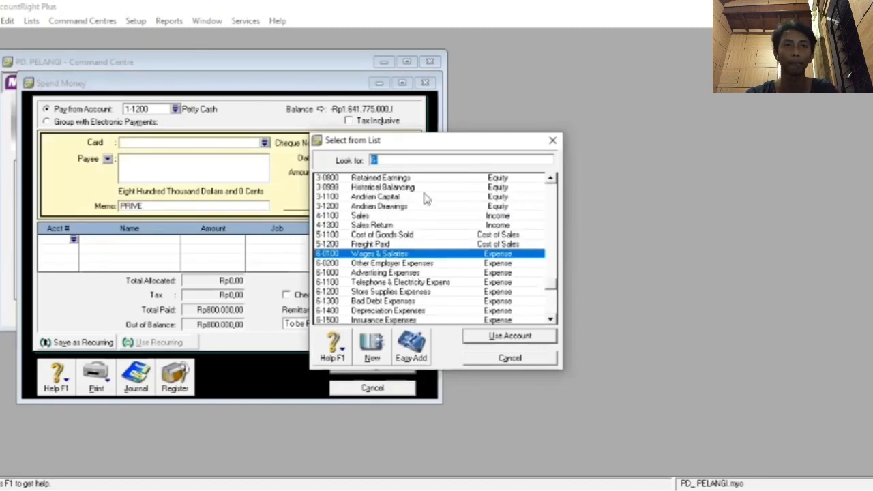
left_click(420, 206)
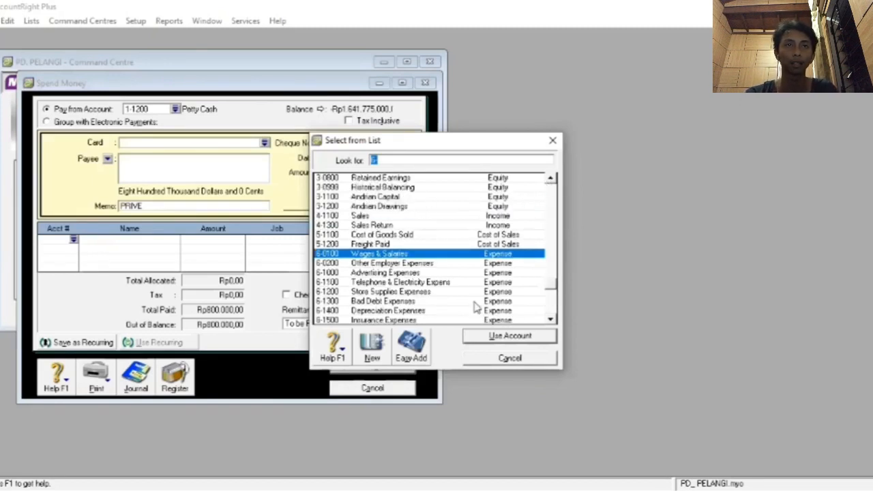
left_click(505, 336)
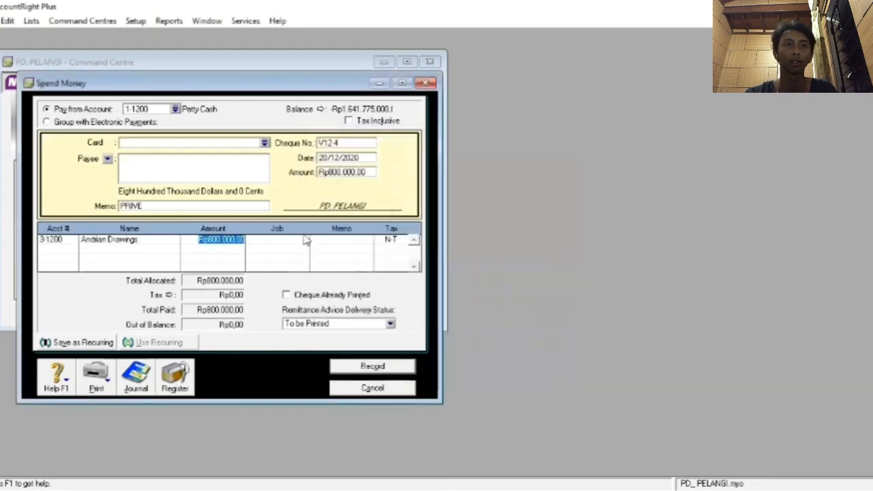
left_click(364, 367)
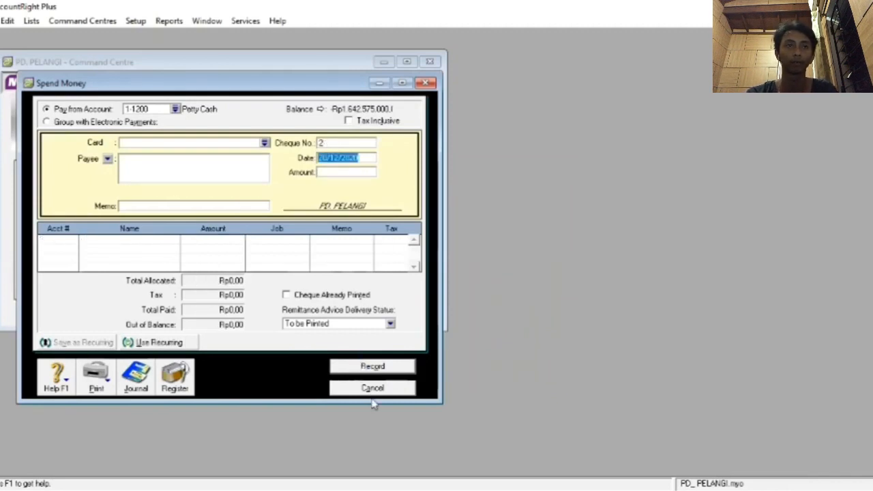
Step: Check the transaction recap of the blank petty cash payment and close the Spend Money form
key("ctrl+r")
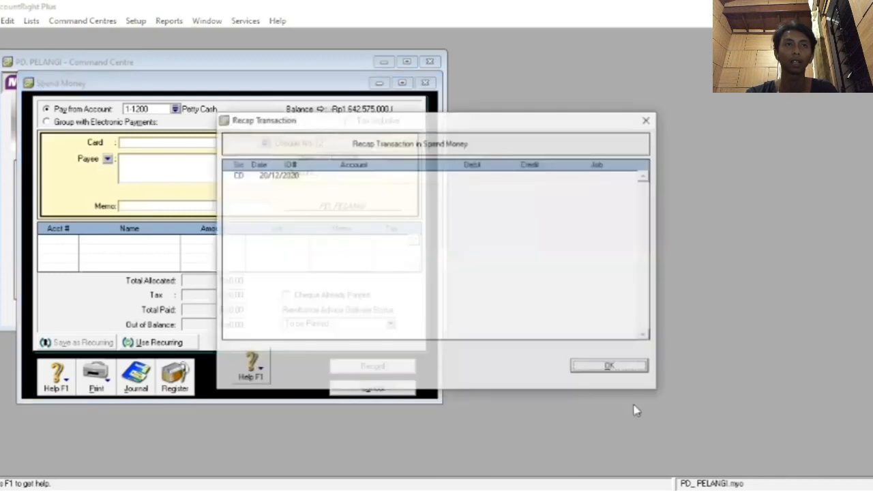
left_click(634, 374)
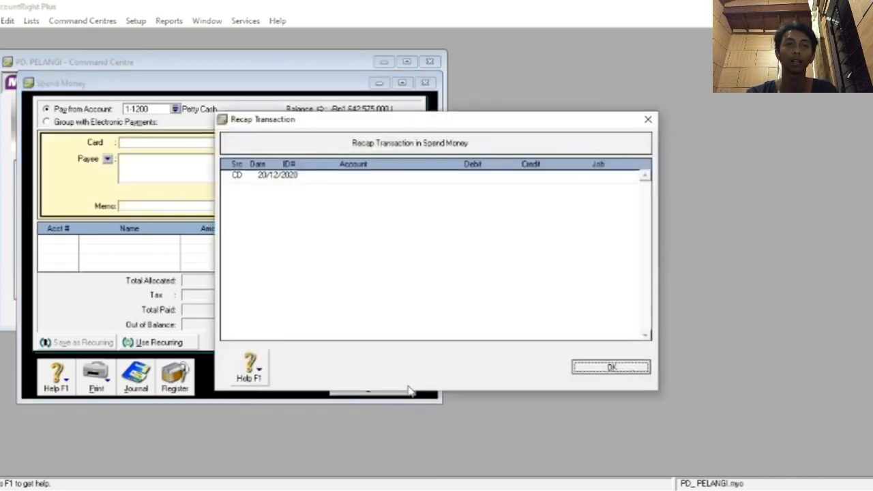
left_click(403, 389)
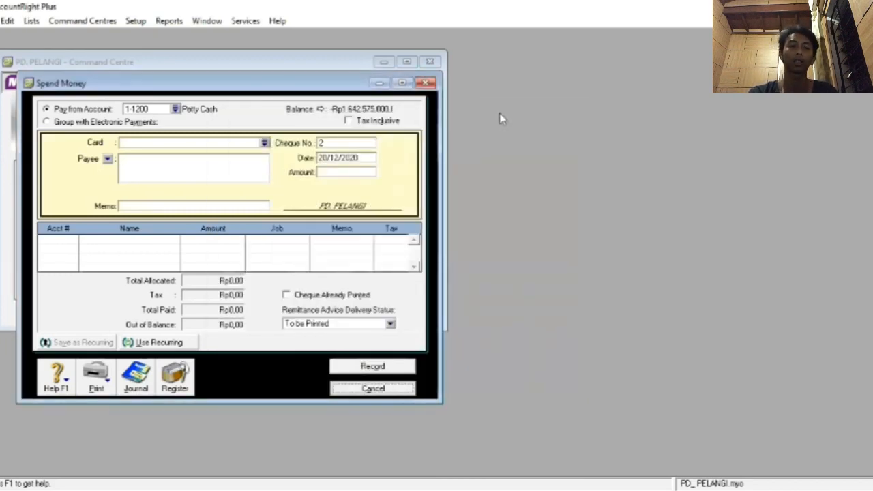
key("alt+Tab")
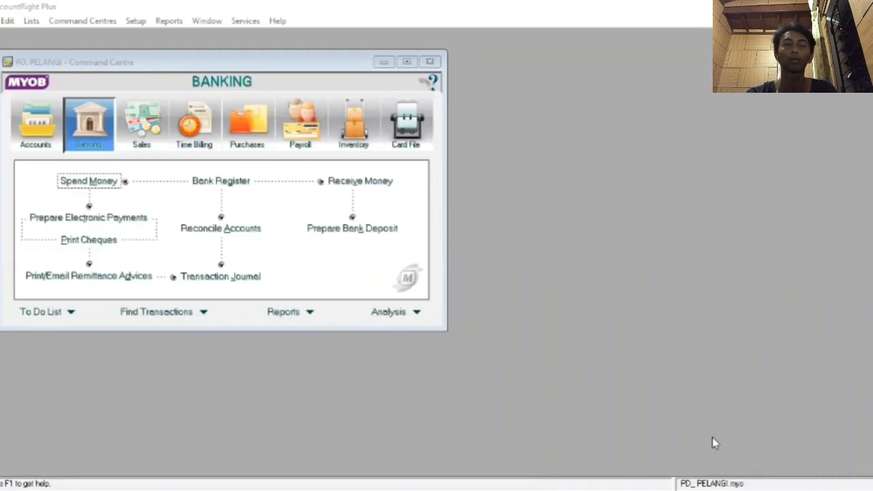
Step: Start a new Spend Money transaction paid from account 1-1100 Cash In Bank
left_click(108, 184)
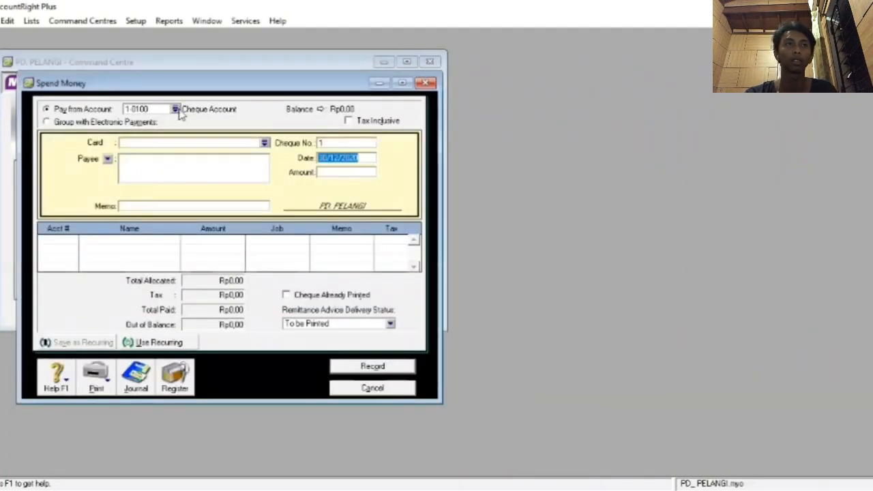
left_click(175, 110)
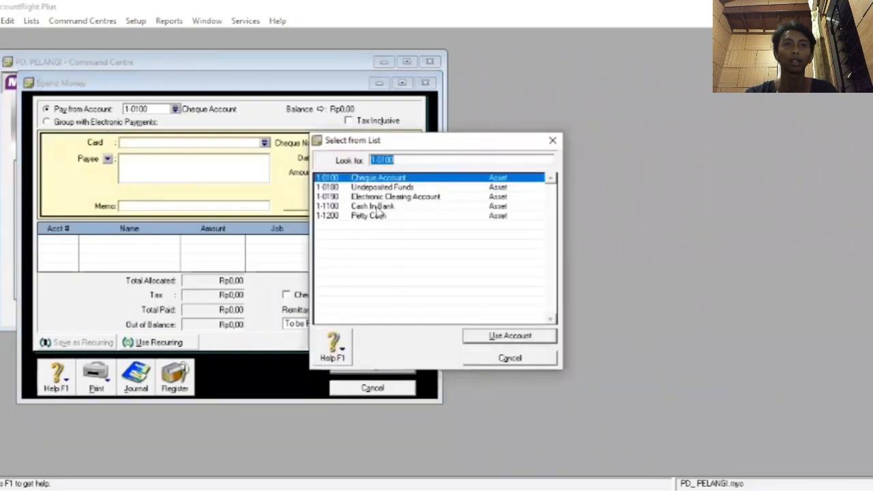
left_click(374, 208)
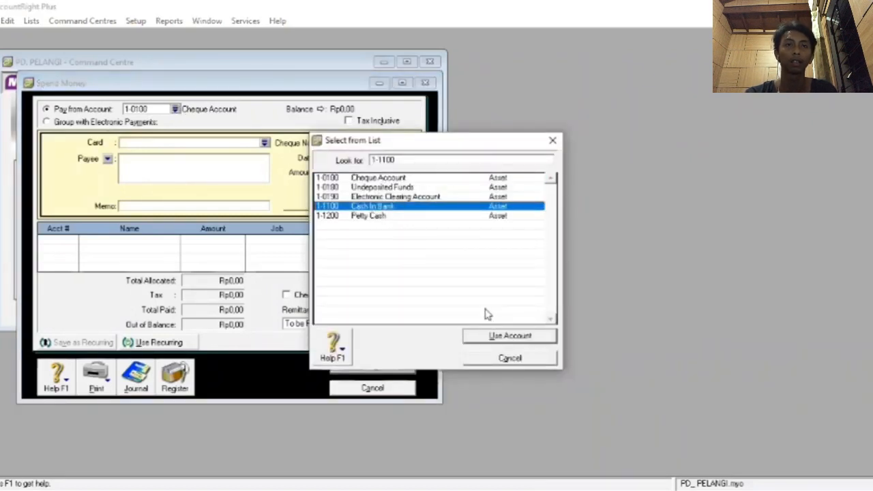
left_click(498, 337)
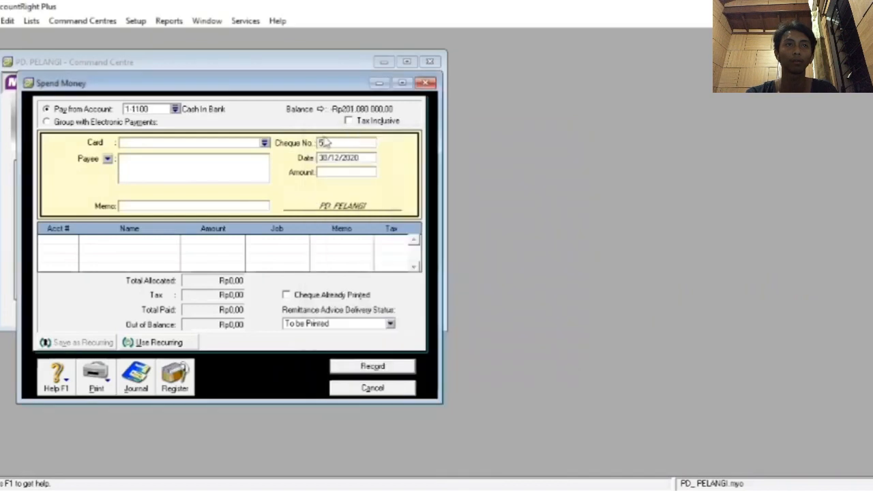
Step: Set the Cash In Bank payment's cheque number to BKK12-7 and its amount to 19000000
left_click(332, 142)
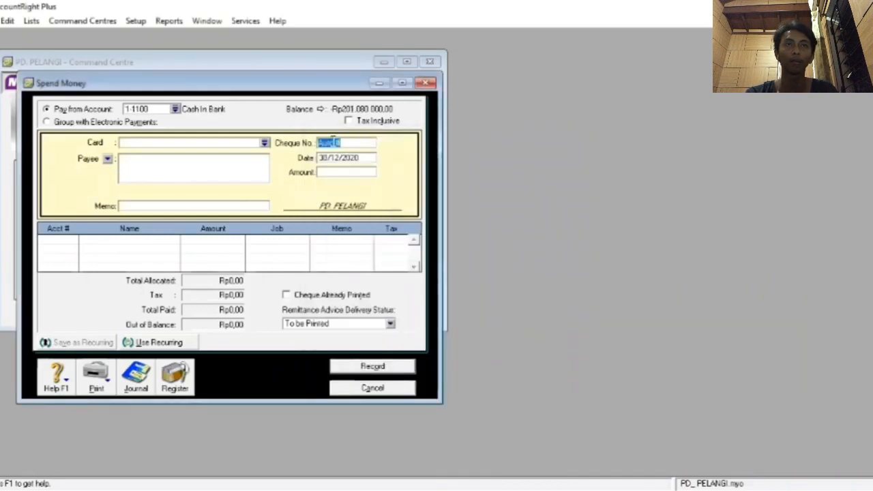
key("BackSpace")
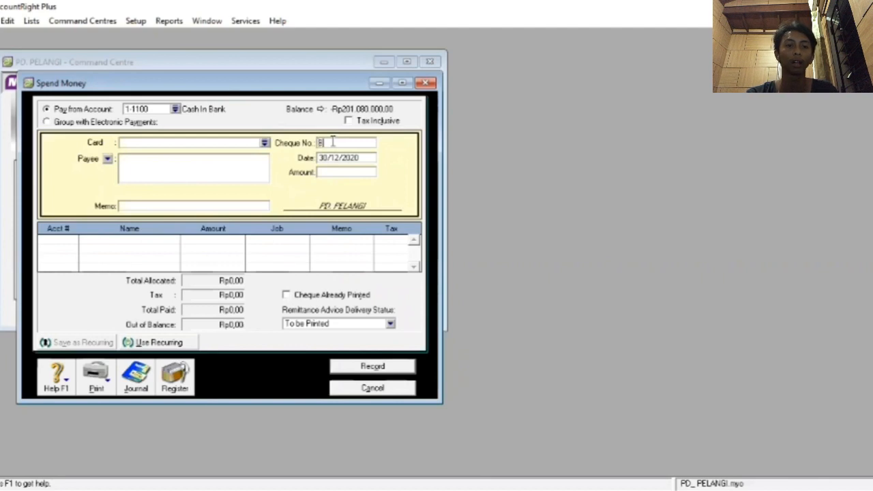
type("BKK/12-7")
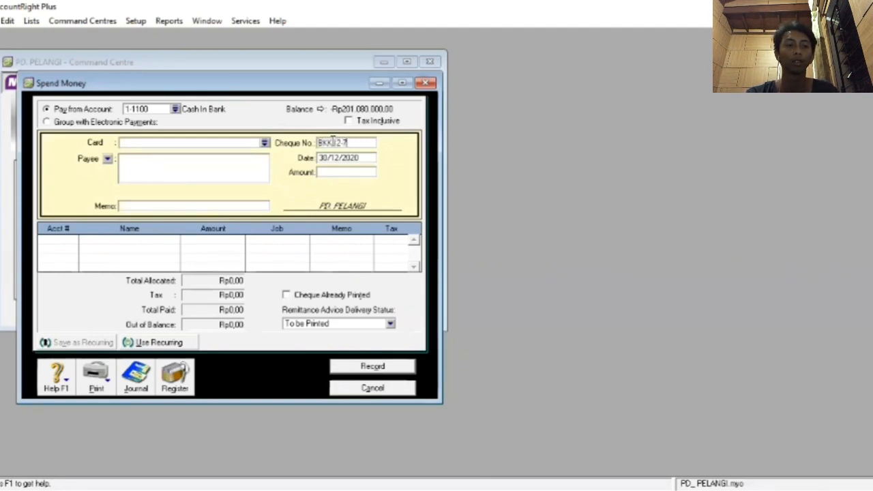
left_click(356, 175)
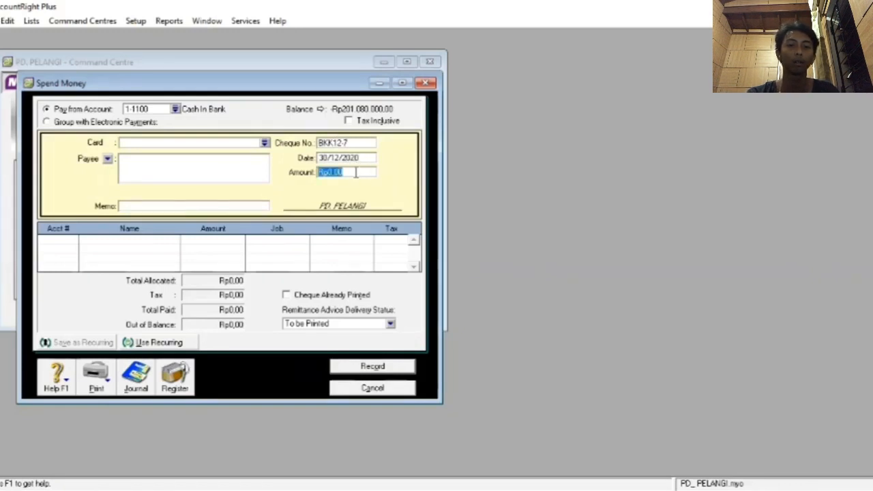
type("19000000")
key("Tab")
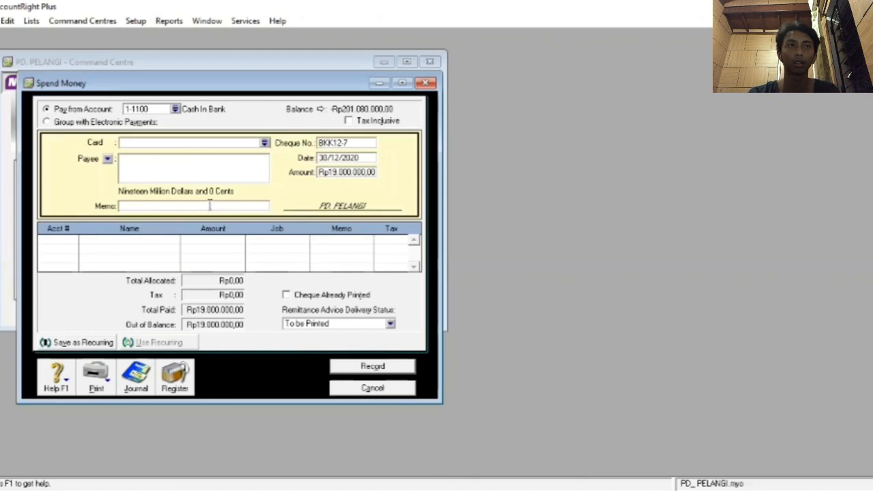
Step: Enter PEMBAYARAN ANGSURAN BANK PERMATA as the memo of payment BKK12-7
type("PE")
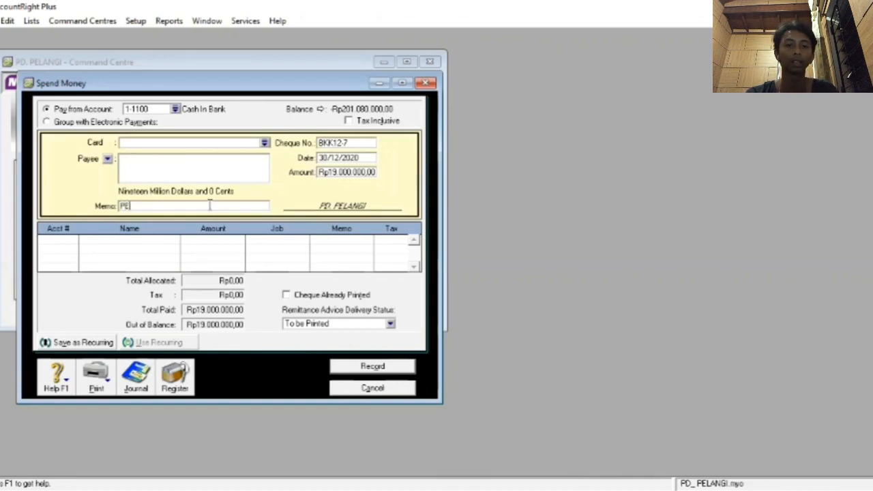
type("MBA")
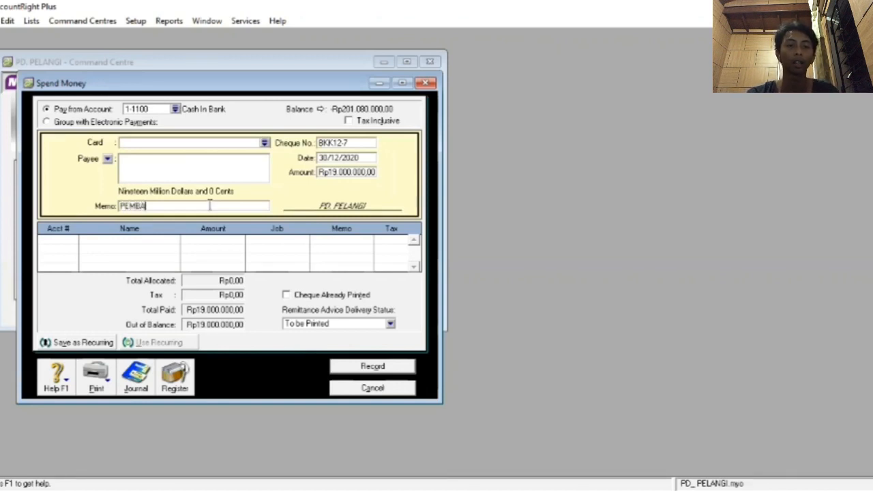
type("YAR")
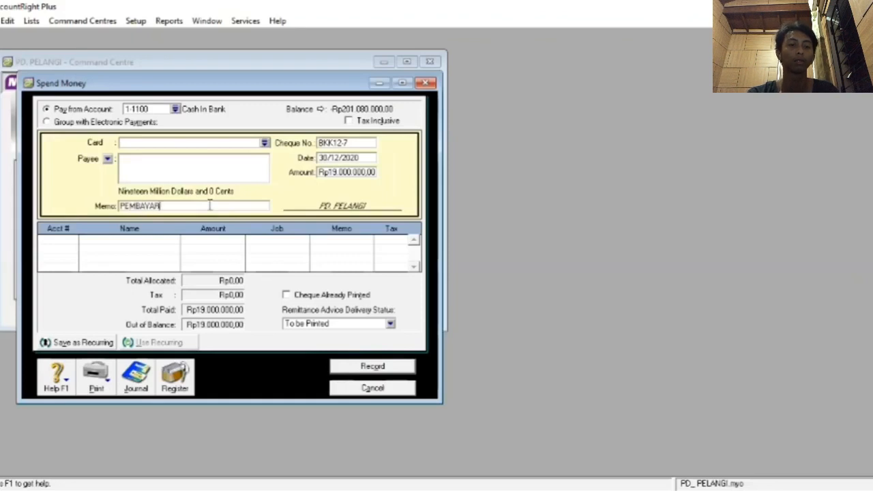
type("AN ANG")
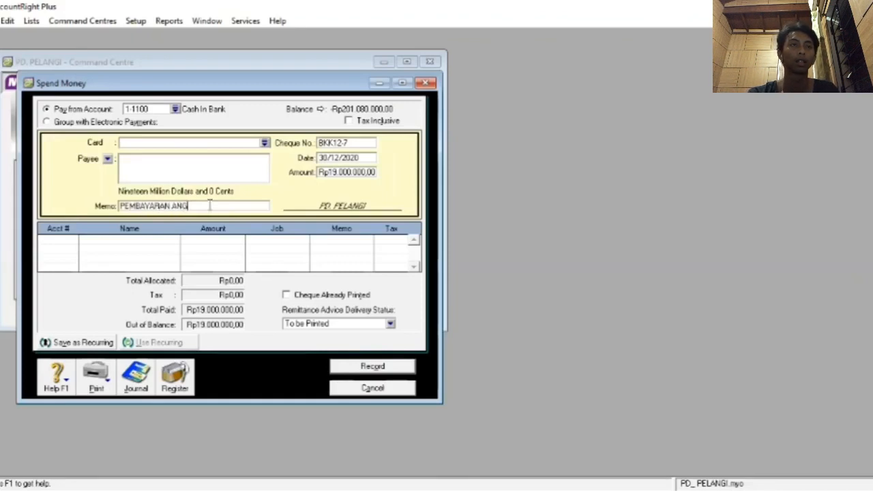
type("SURAN")
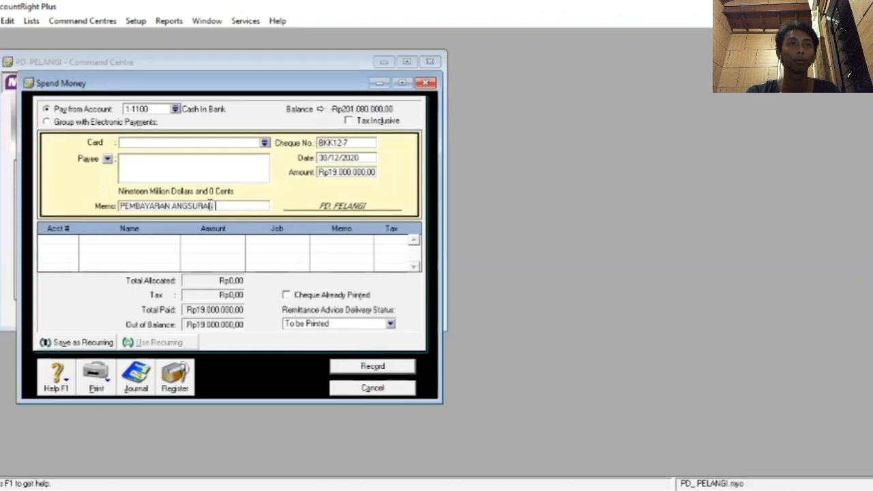
type(" BANK P")
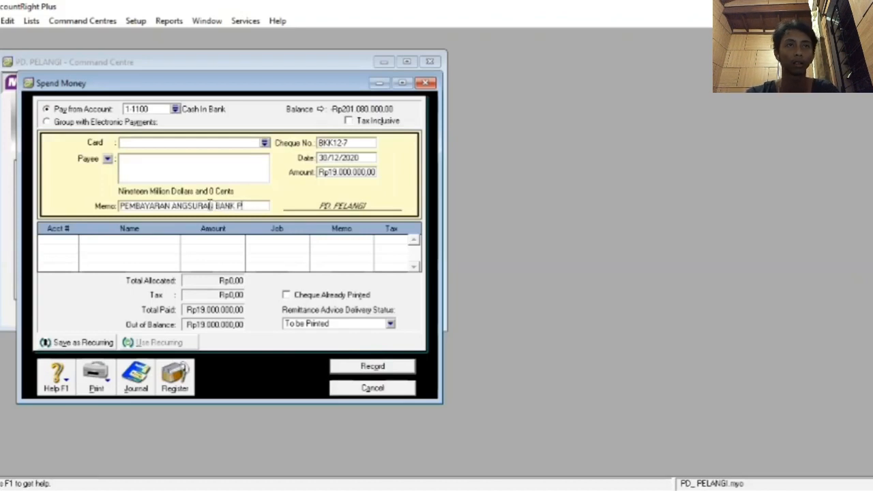
type("ERMA")
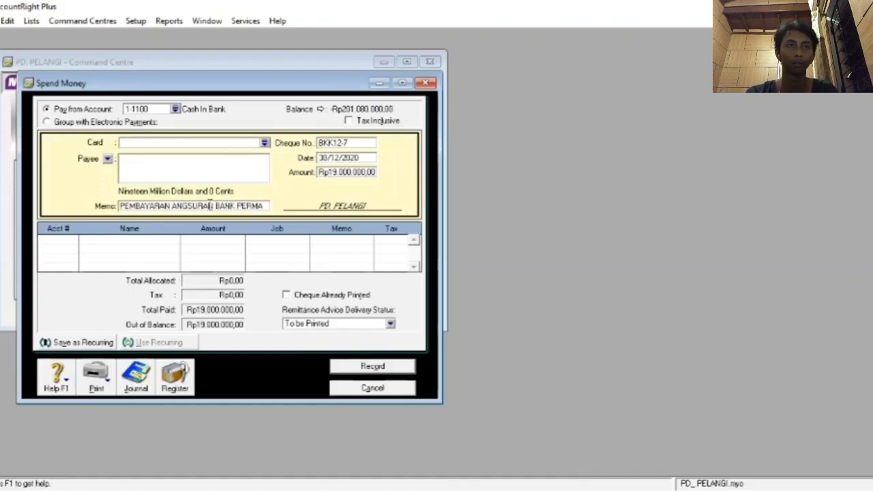
type("T.")
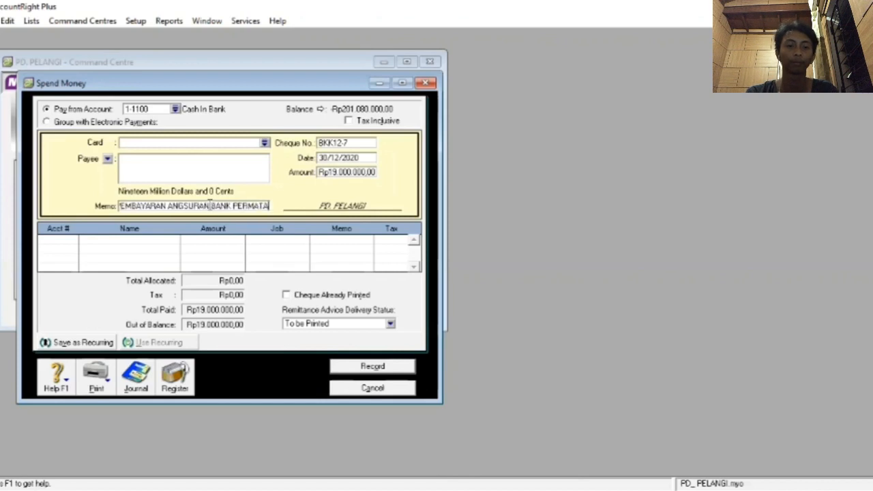
key("Tab")
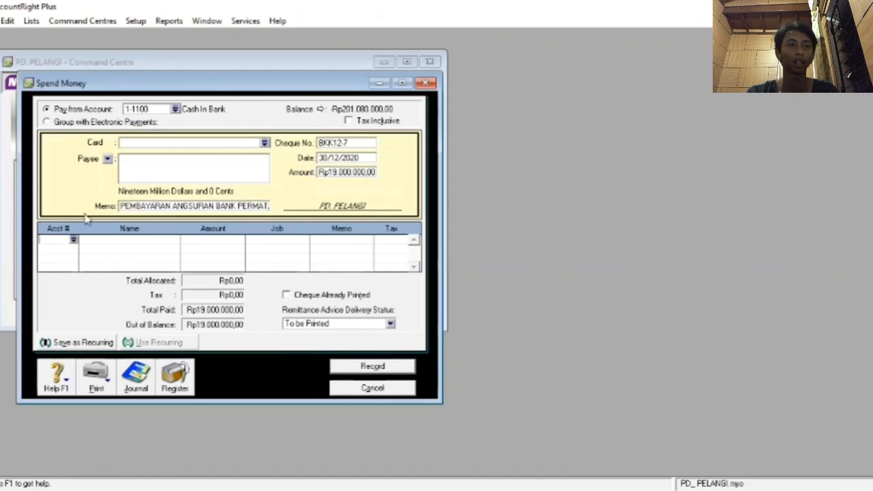
Step: Allocate the loan instalment payment to account 2-2100 Bank Permata Loan on the first line
left_click(74, 240)
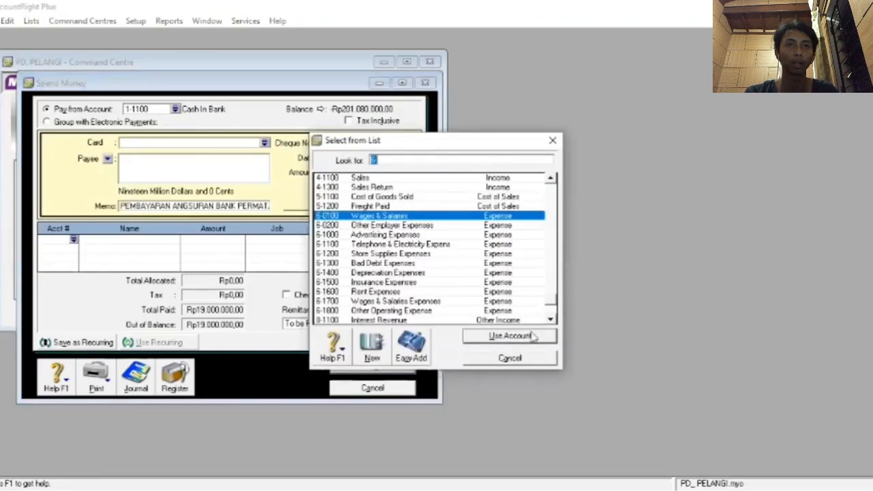
left_click(551, 252)
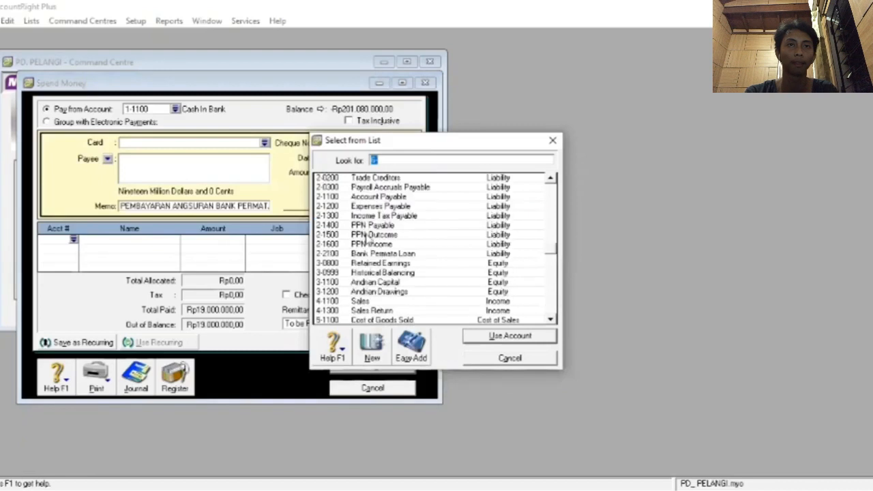
type("2-2100")
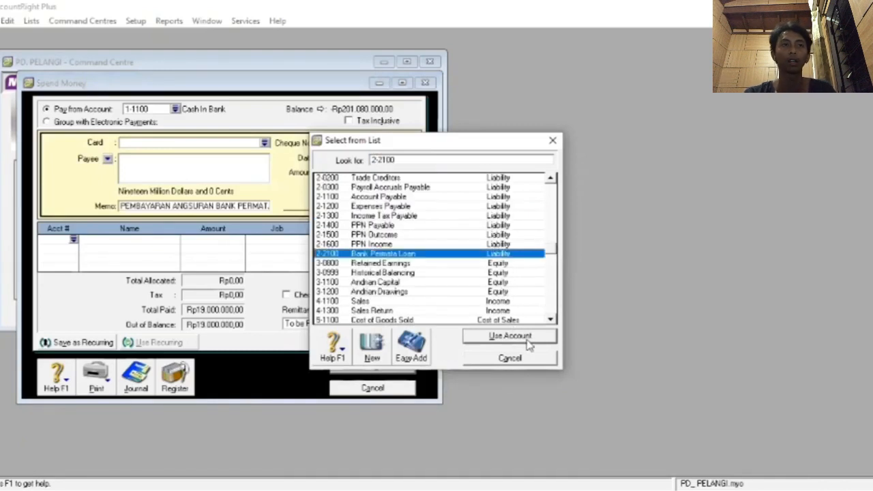
key("Return")
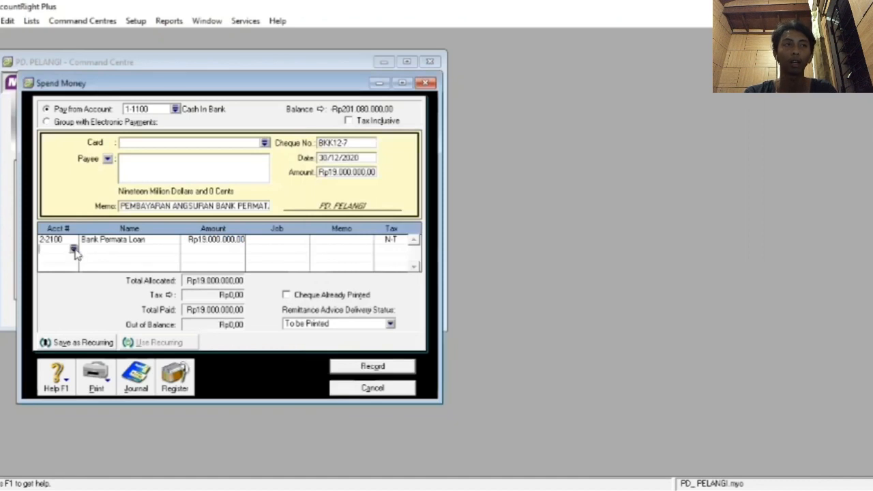
Step: Add account 9-1100 Interest Expense as the second allocation line of payment BKK12-7 and record the payment
left_click(74, 251)
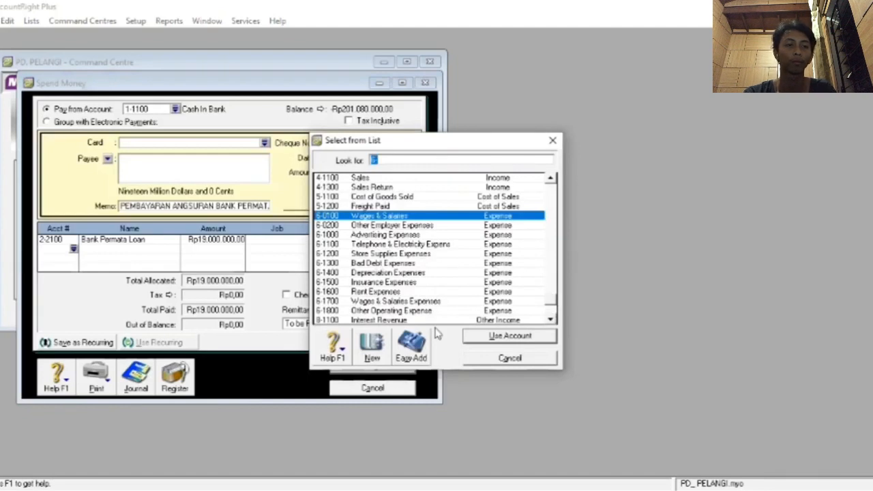
scroll(412, 315, "down", 1)
left_click(410, 313)
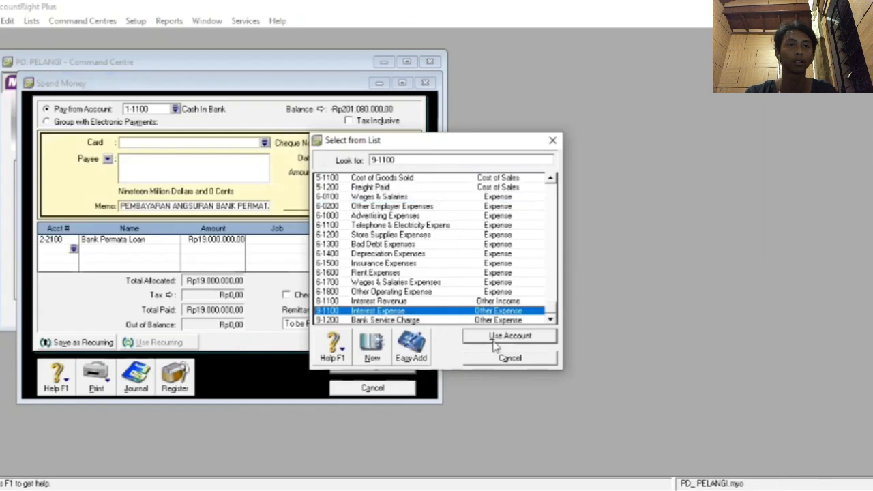
left_click(495, 339)
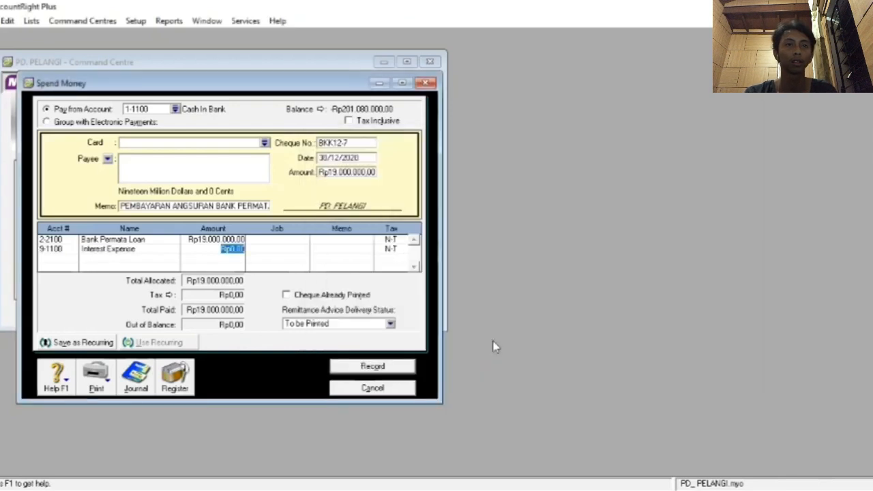
left_click(372, 367)
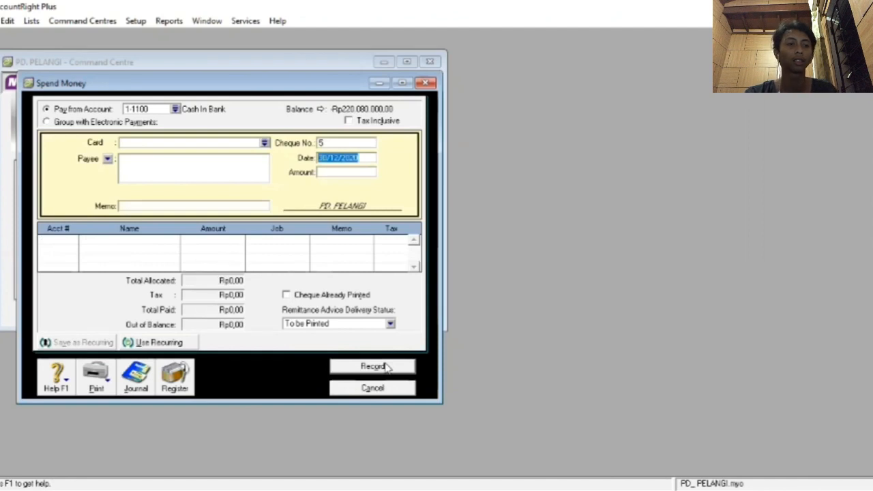
Step: View the recap of the blank Spend Money transaction and return to the Command Centre
key("ctrl+r")
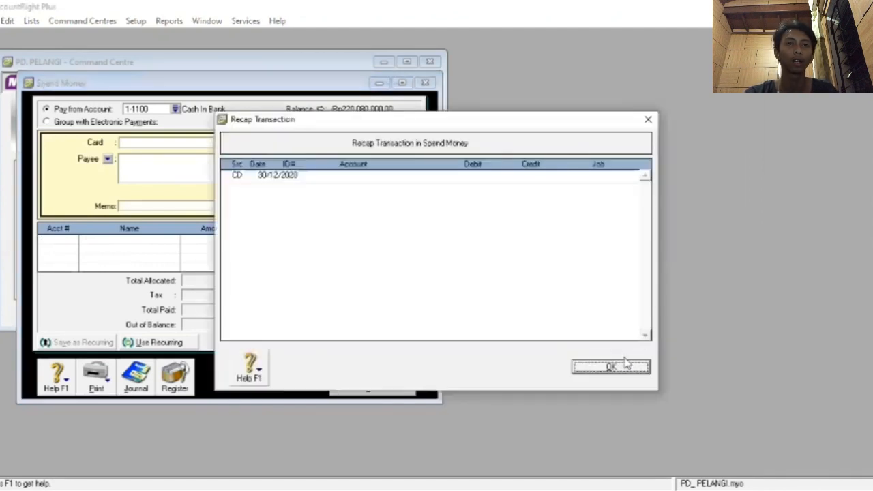
left_click(624, 368)
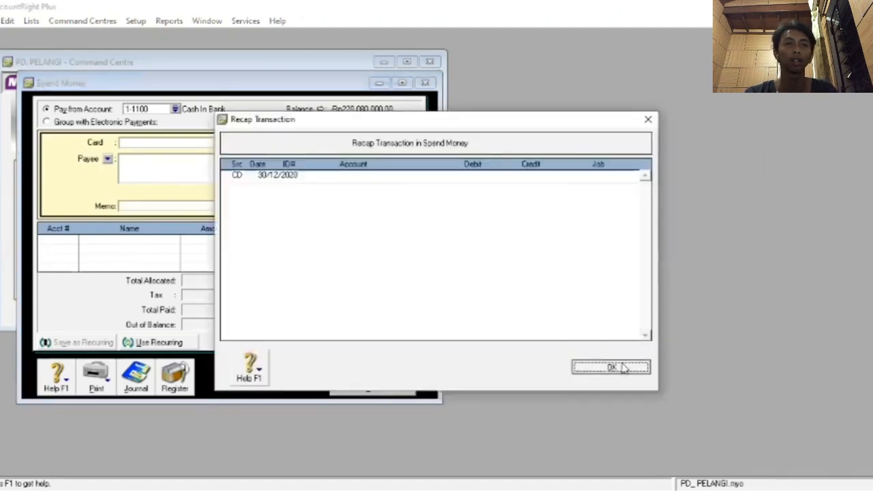
left_click(374, 389)
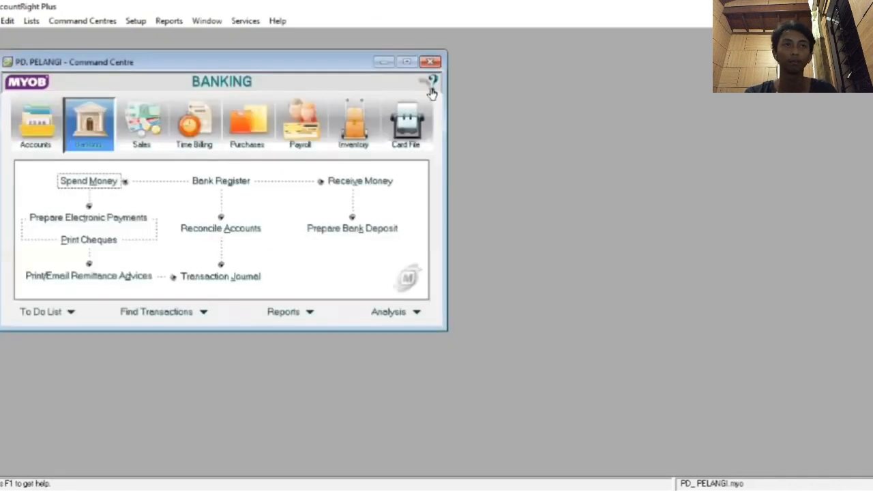
left_click(736, 435)
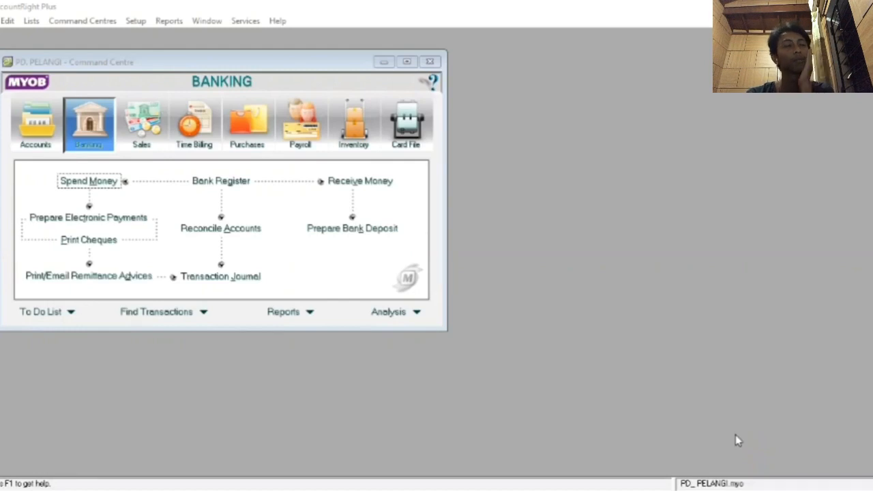
Step: Start a new item purchase bill for supplier CV. Setia Abadi
left_click(251, 132)
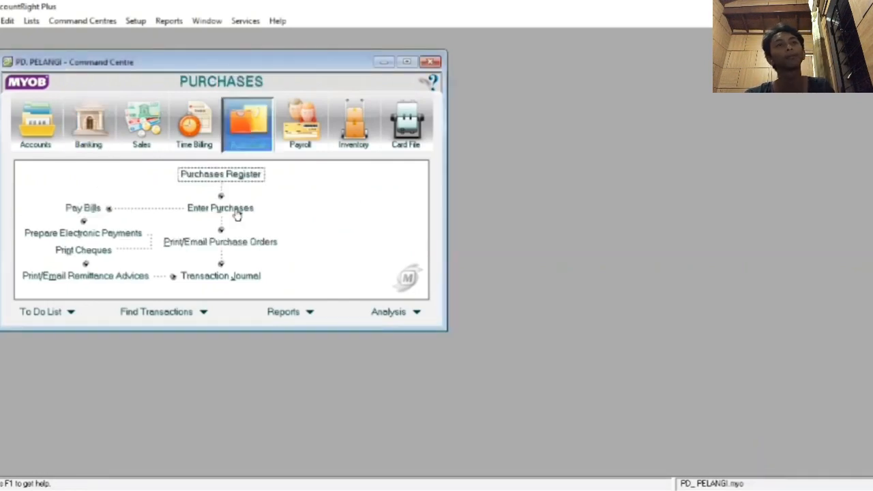
left_click(237, 213)
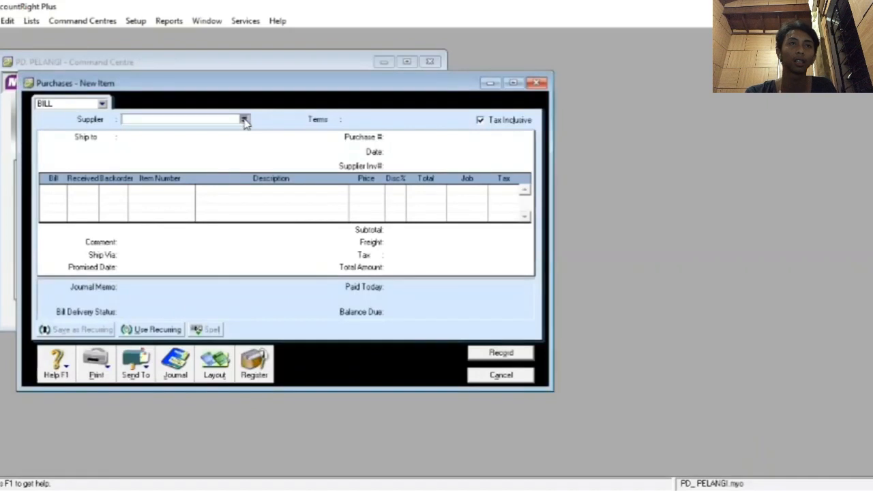
left_click(244, 120)
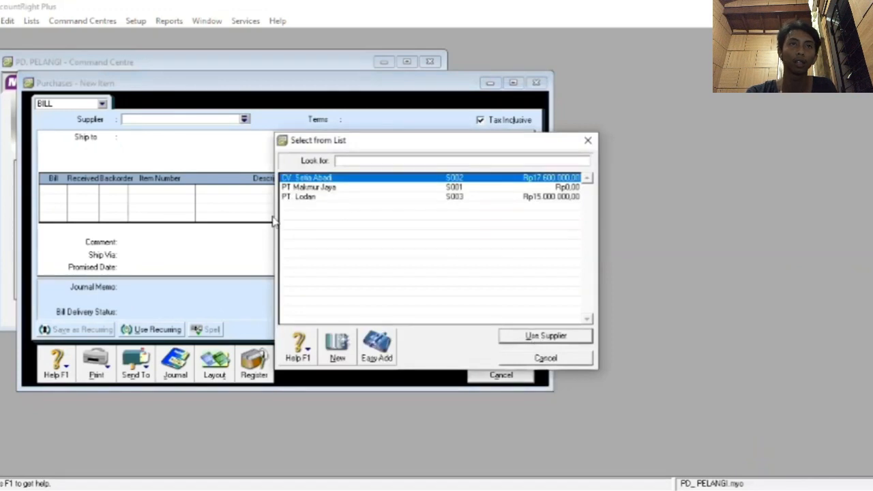
key("Return")
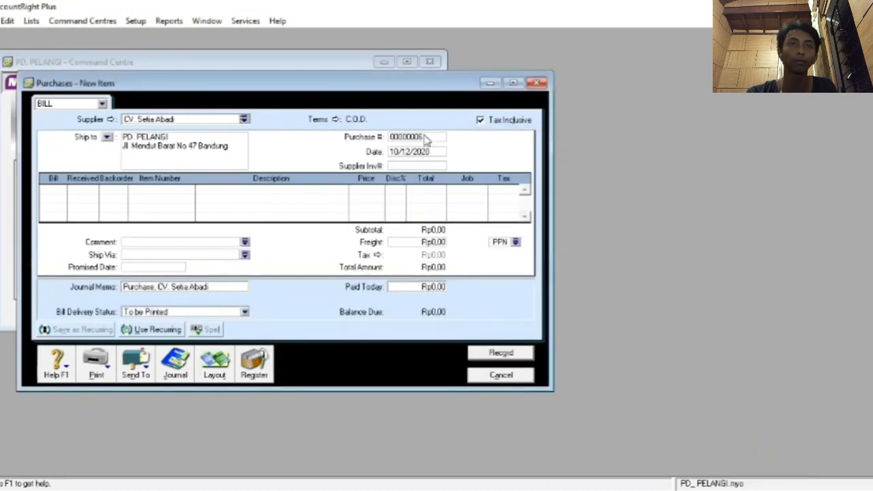
Step: Set the bill's purchase number to F12-3 and its date to 29/12/2020
left_click(426, 137)
key("BackSpace")
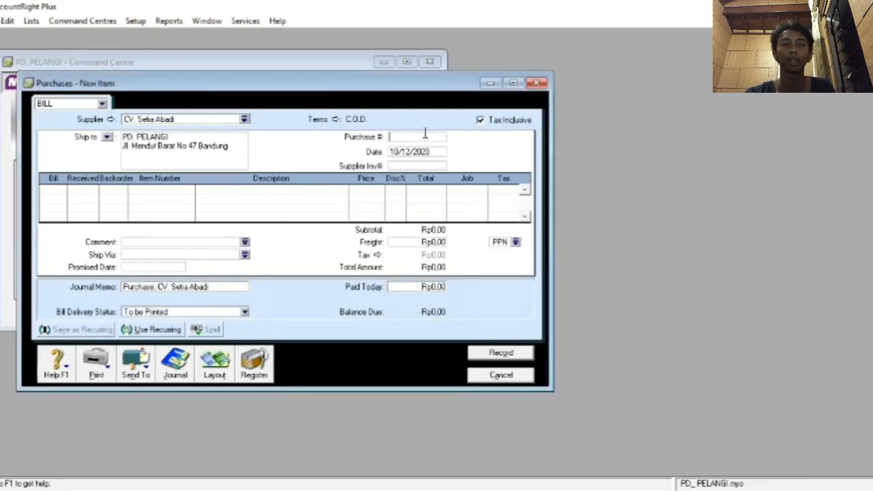
type("F12")
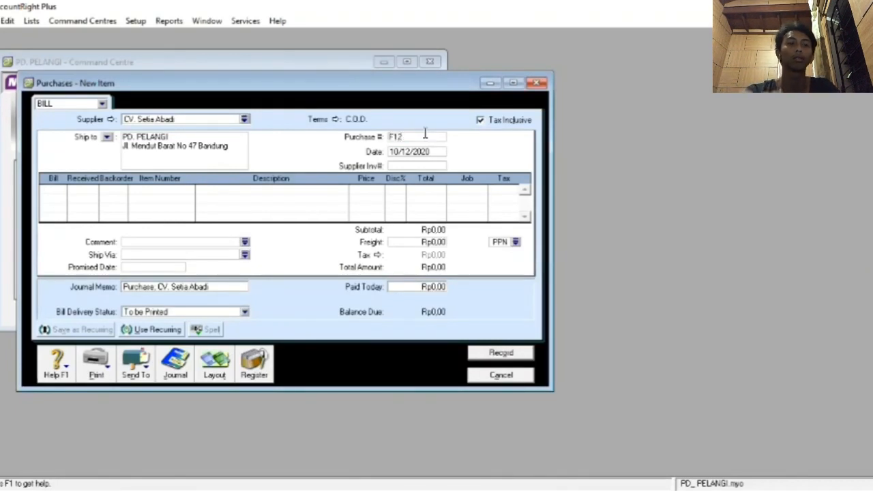
type("-3")
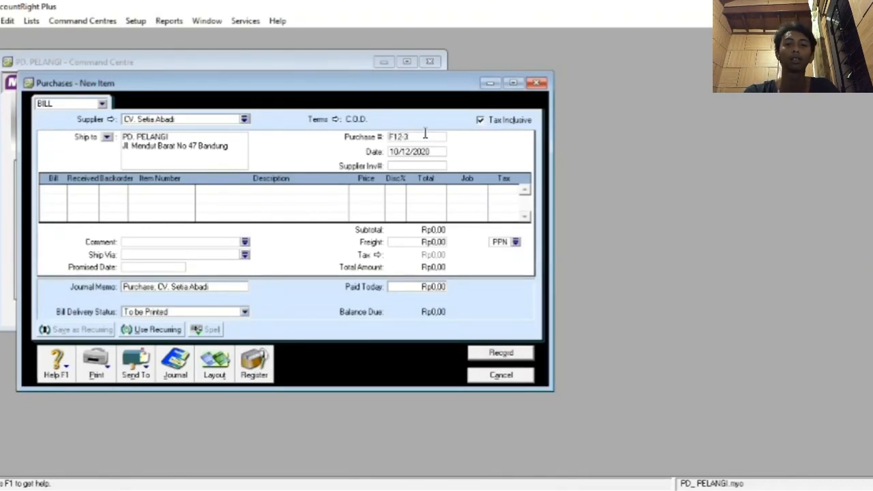
left_click(425, 151)
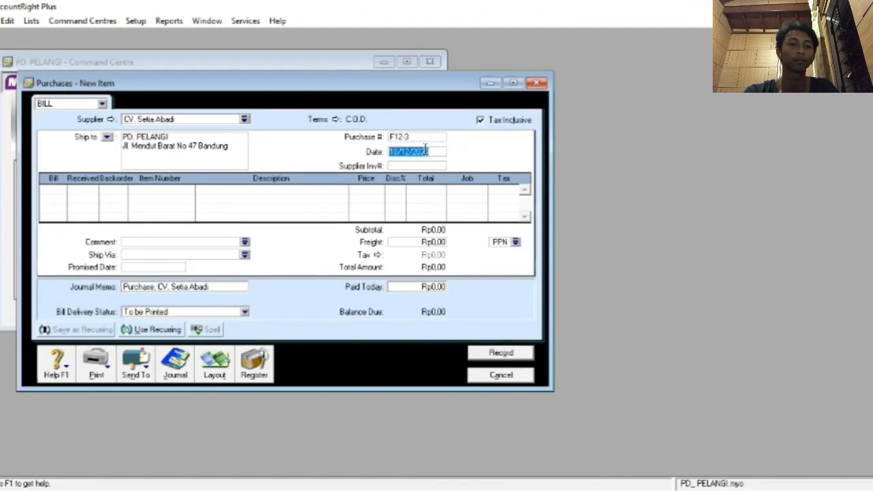
type("2")
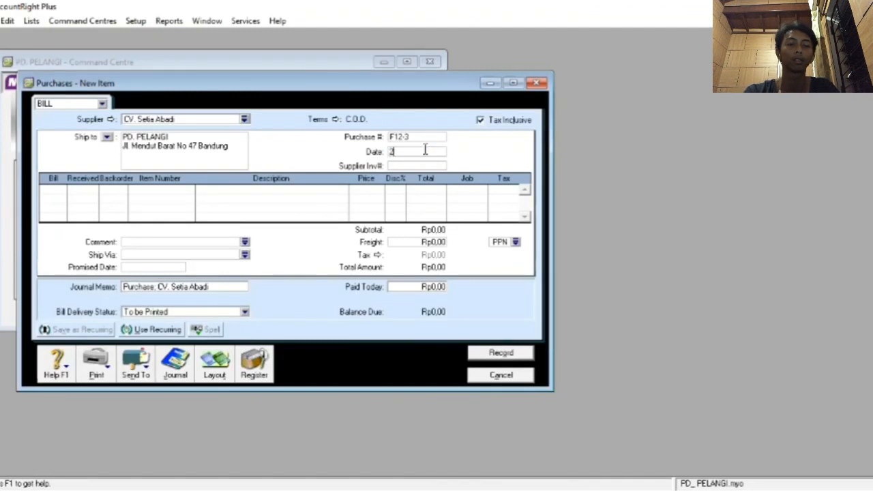
type("9/12/2")
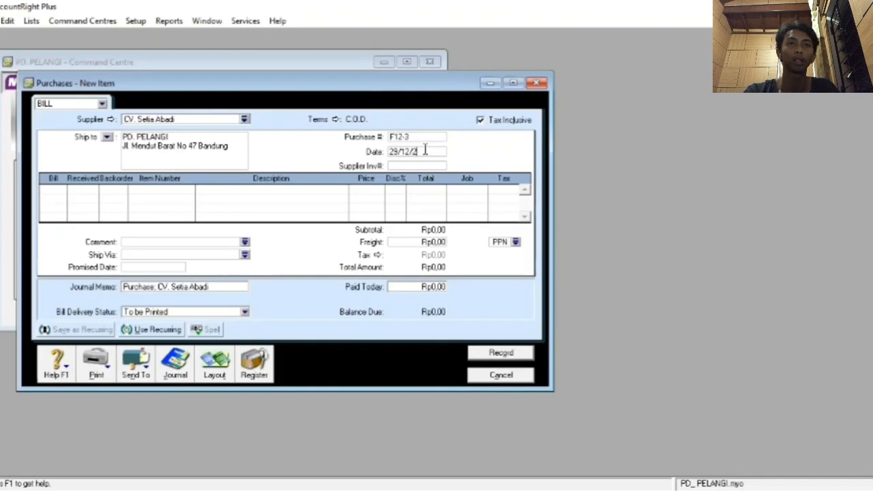
type("020")
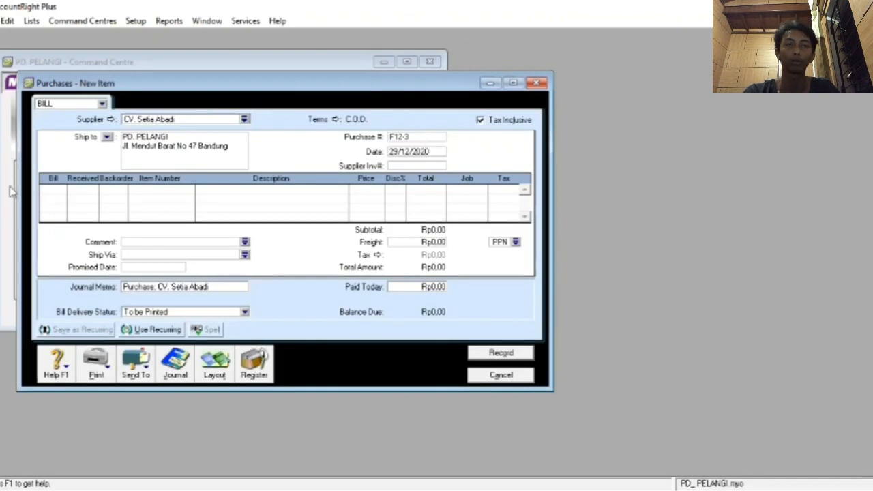
Step: Add 12 units of item 1230P (IBM P-230) on the first line of bill F12-3
left_click(64, 190)
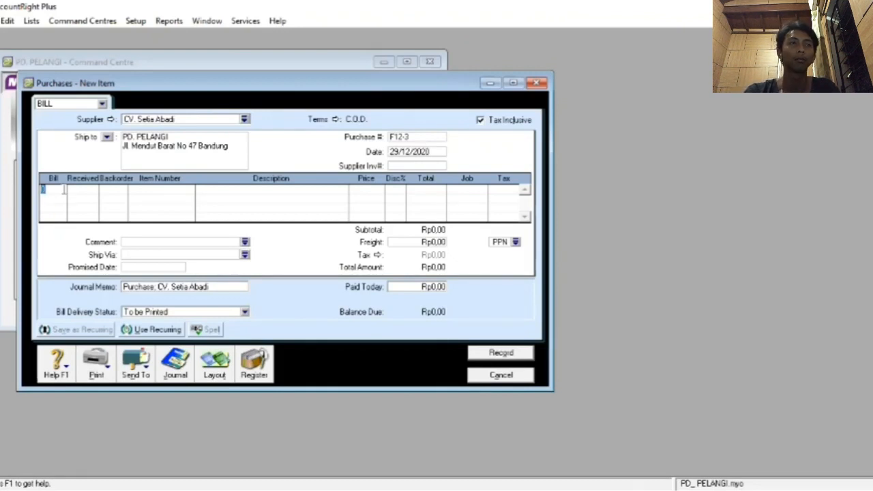
type("12")
key("Tab")
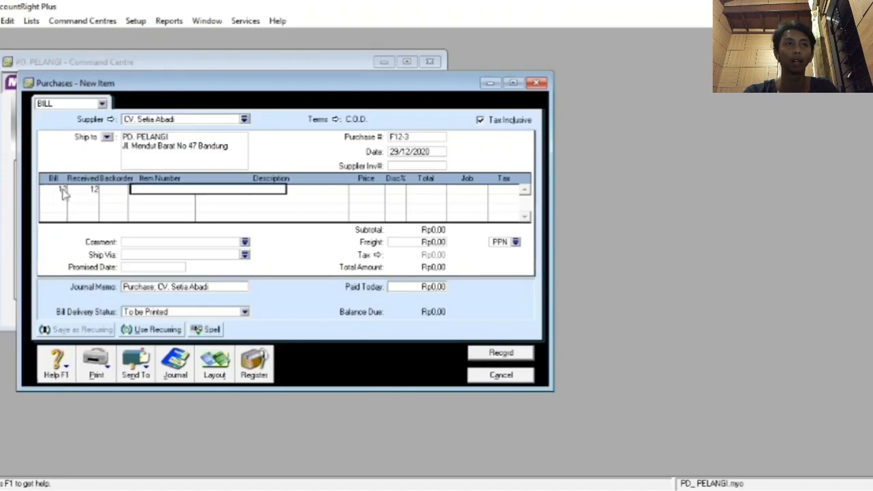
type("123")
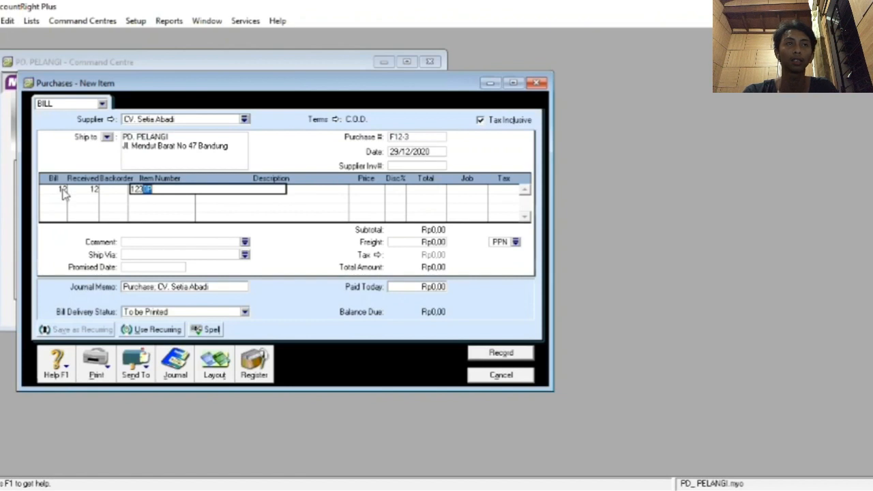
key("Return")
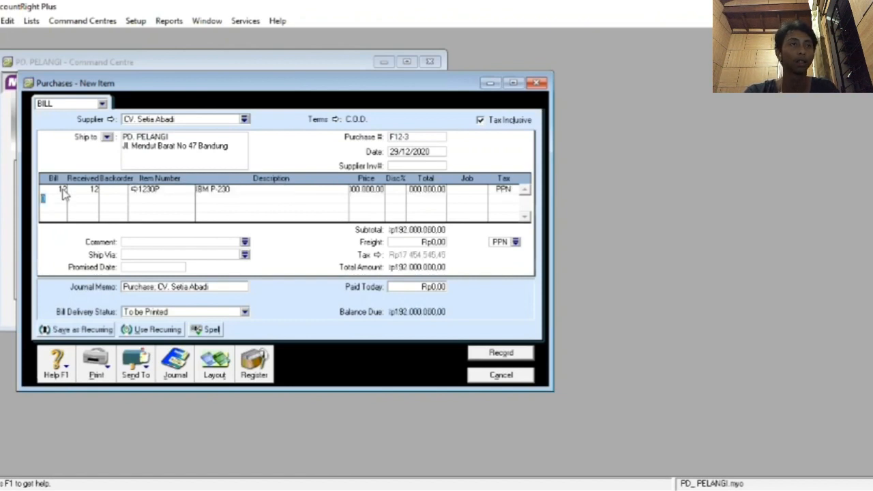
Step: Add 11 units of item A60PC (Acer P-60) on the second line of bill F12-3
type("11")
key("Tab")
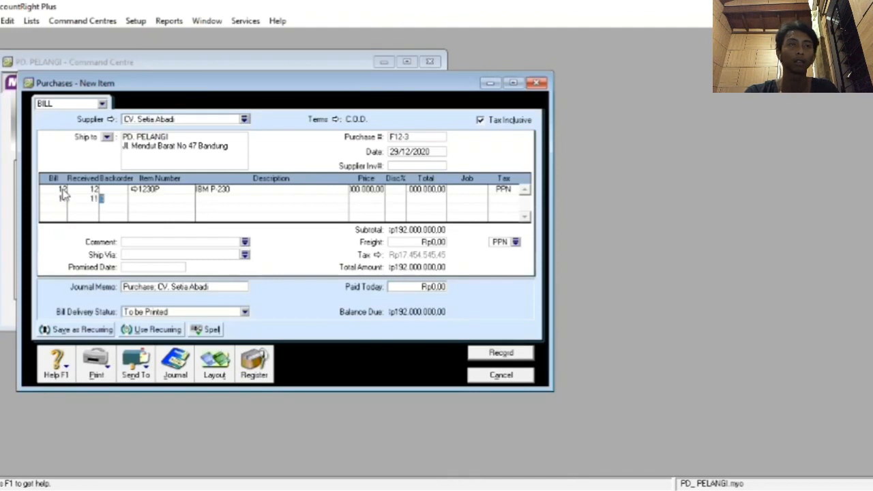
key("Tab")
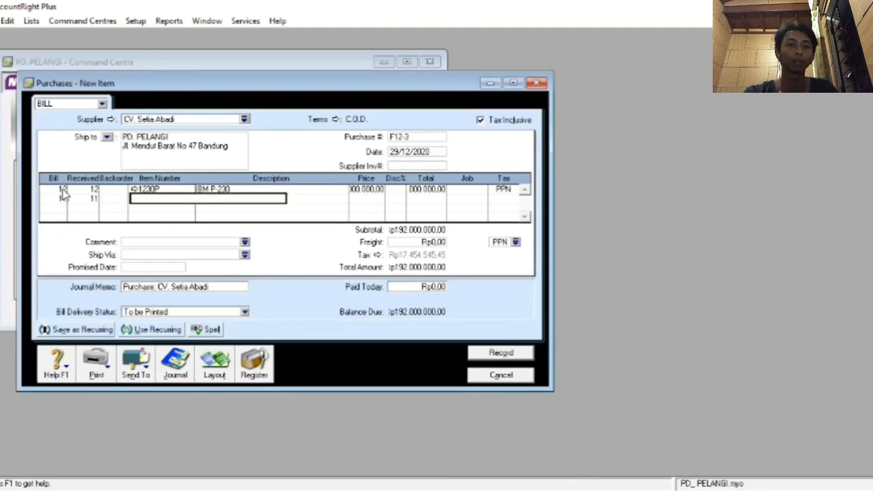
type("AB")
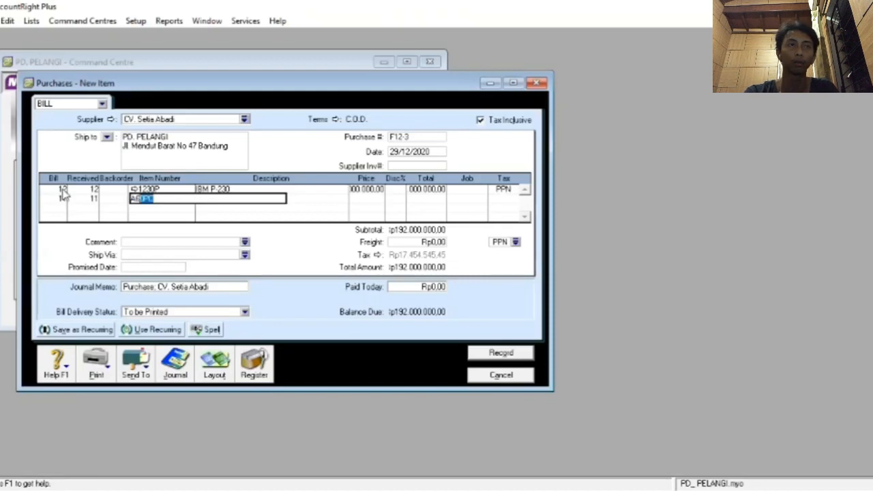
key("Tab")
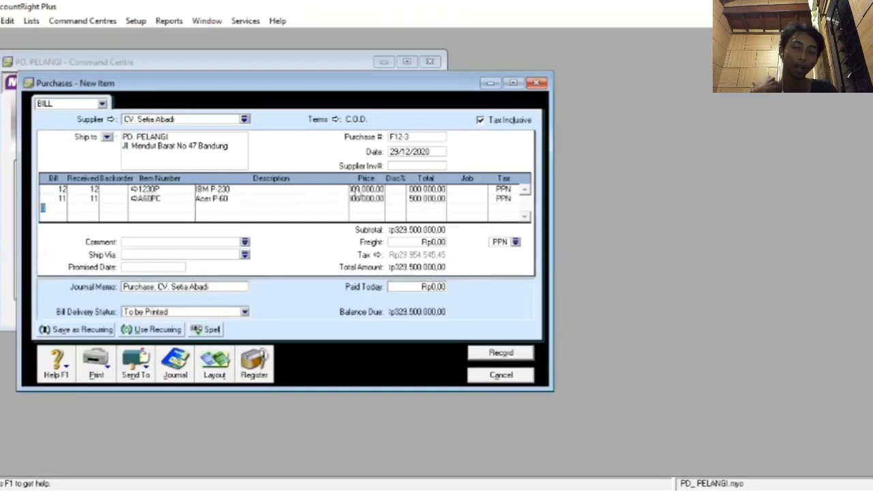
Step: Set the unit prices on bill F12-3 to 16400000 for item 1230P and 12400000 for item A60PC
left_click(357, 189)
key("BackSpace")
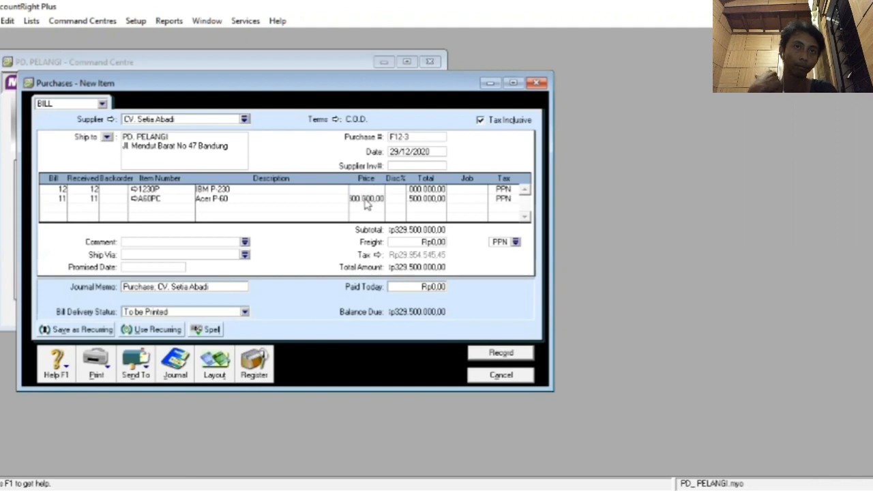
type("1")
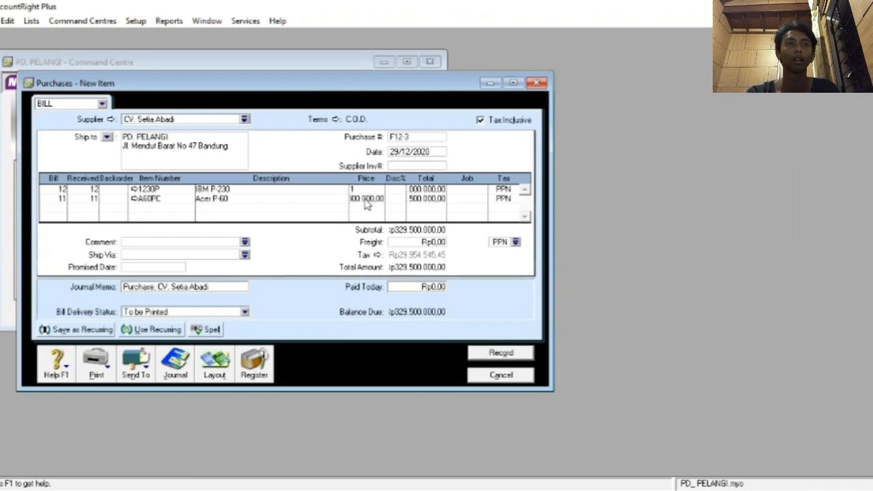
type("640000")
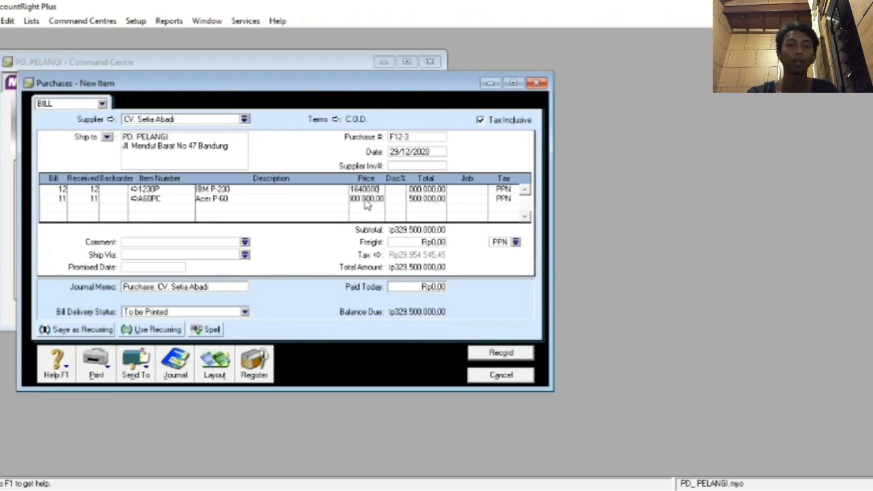
type("0")
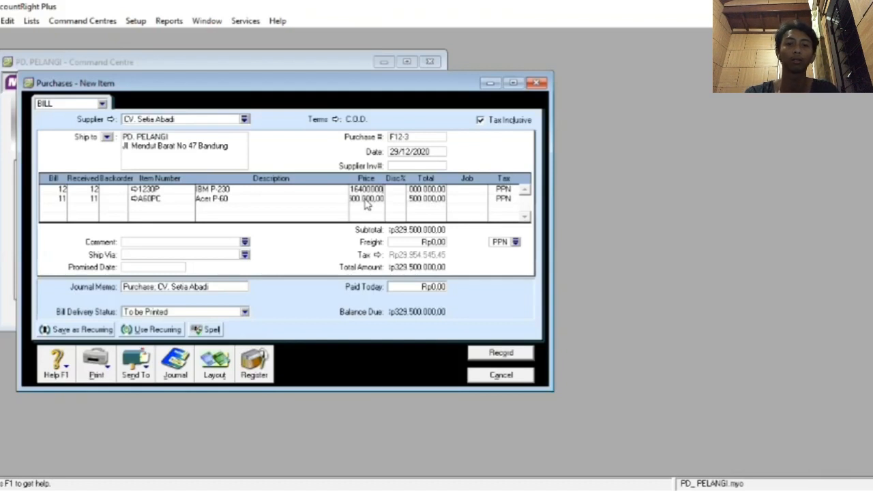
left_click(365, 198)
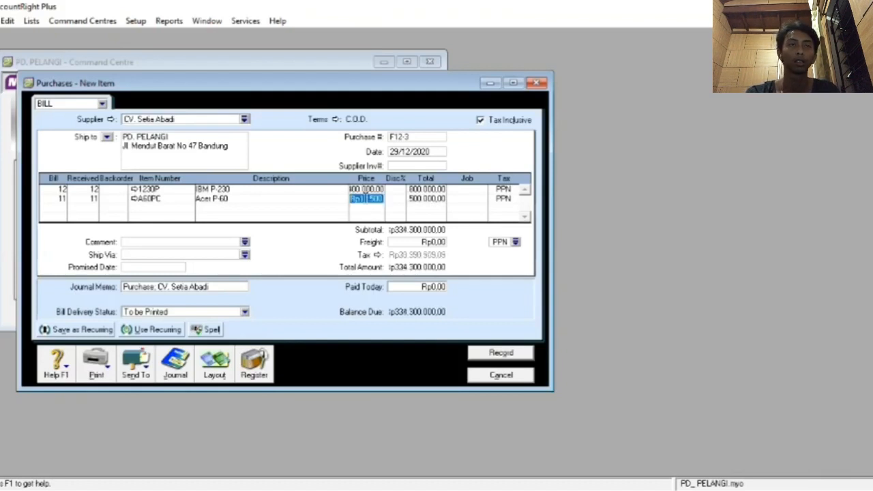
key("BackSpace")
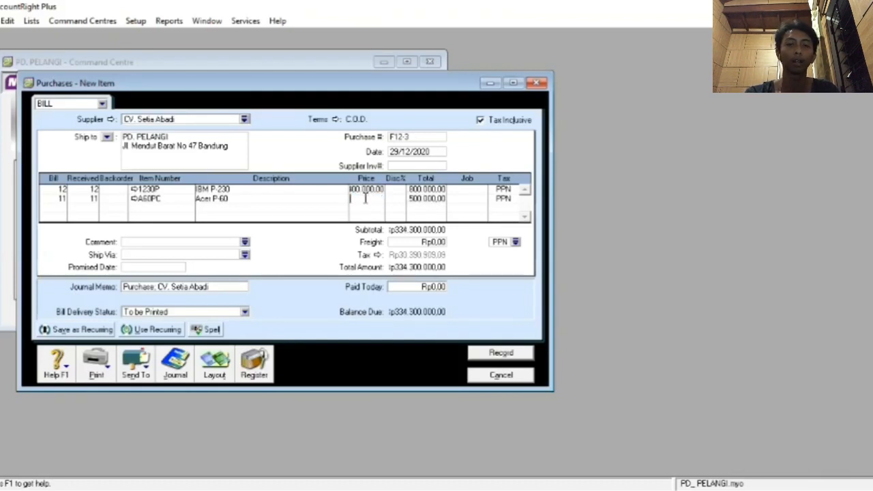
type("124")
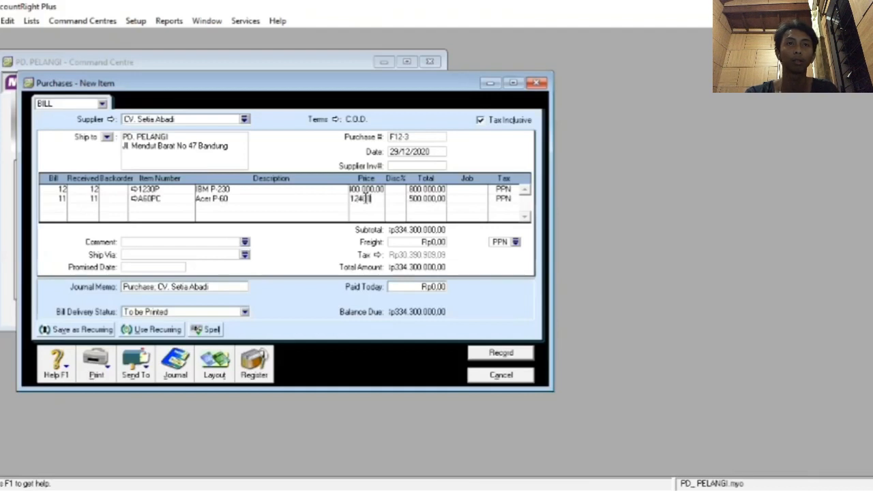
type("000000")
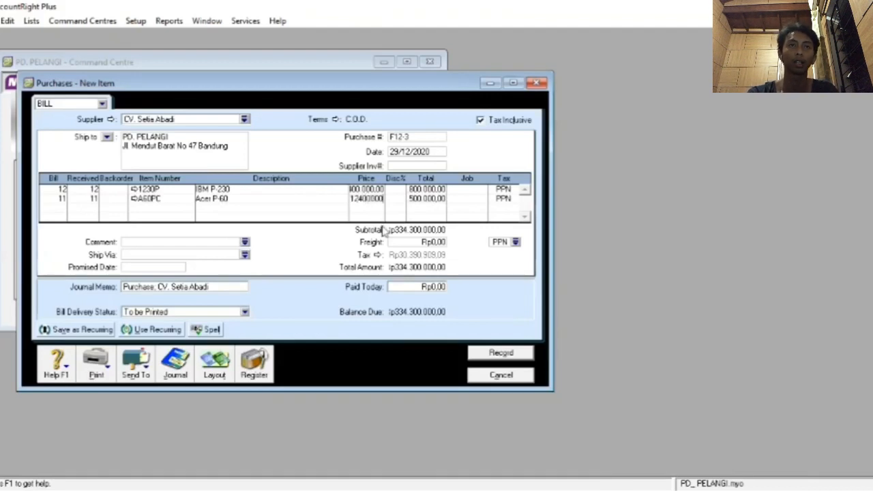
Step: Record bill F12-3 for CV. Setia Abadi without changing its PPN tax code, and close the purchase entry form
key("Return")
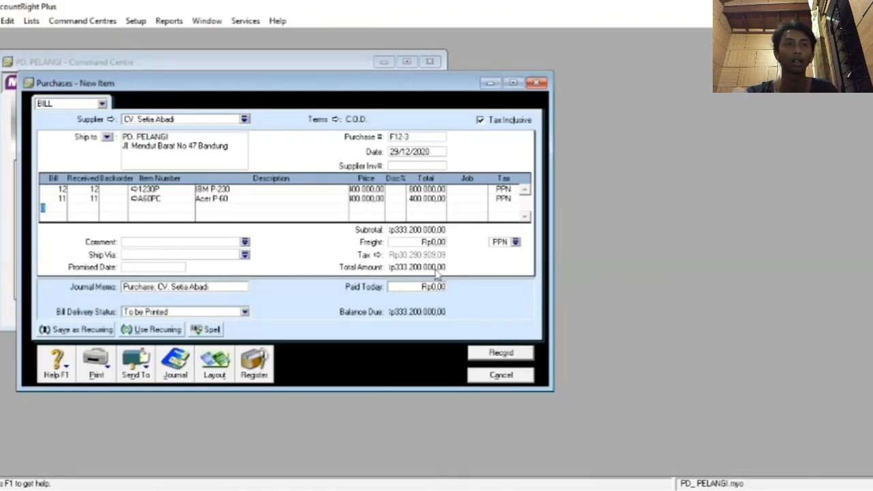
left_click(497, 360)
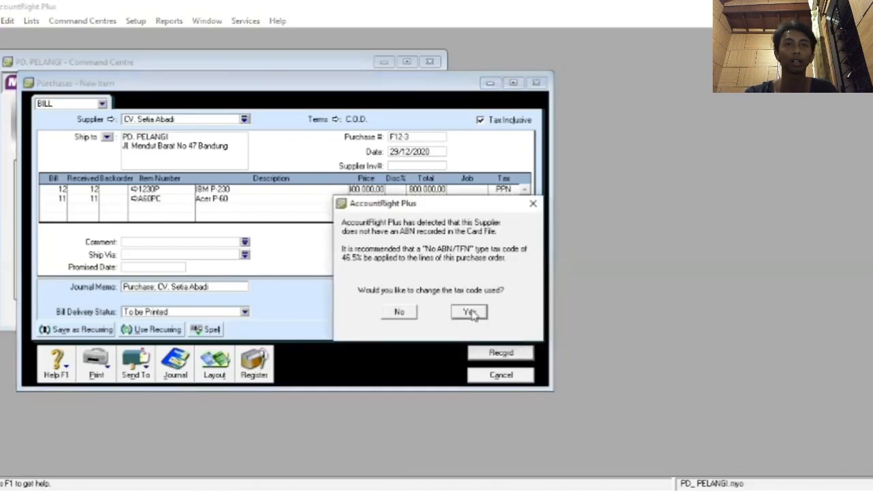
left_click(470, 312)
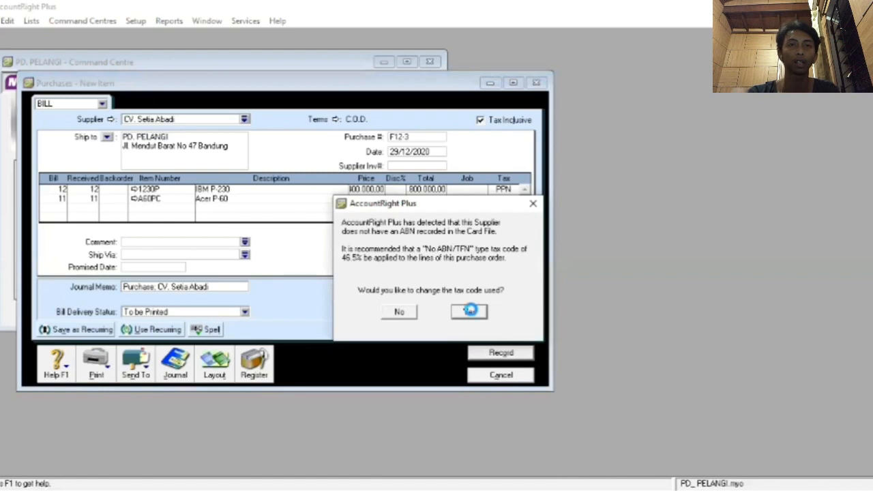
left_click(496, 355)
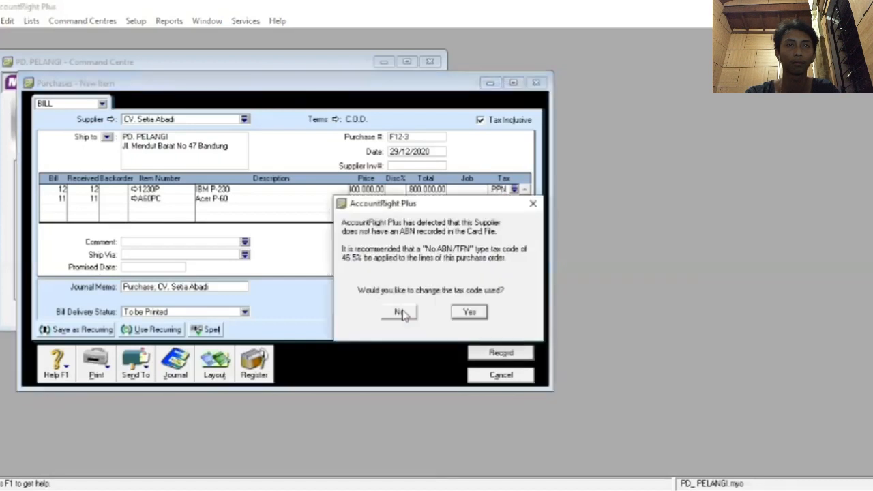
left_click(401, 312)
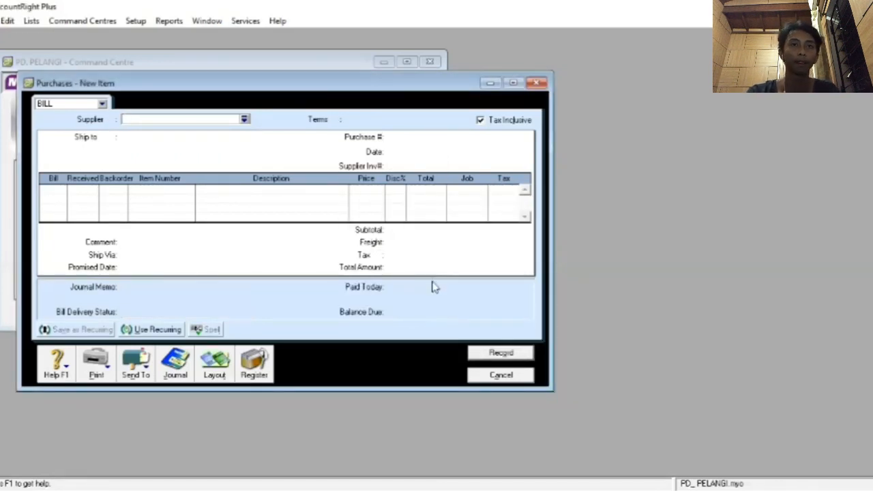
key("ctrl+r")
key("Return")
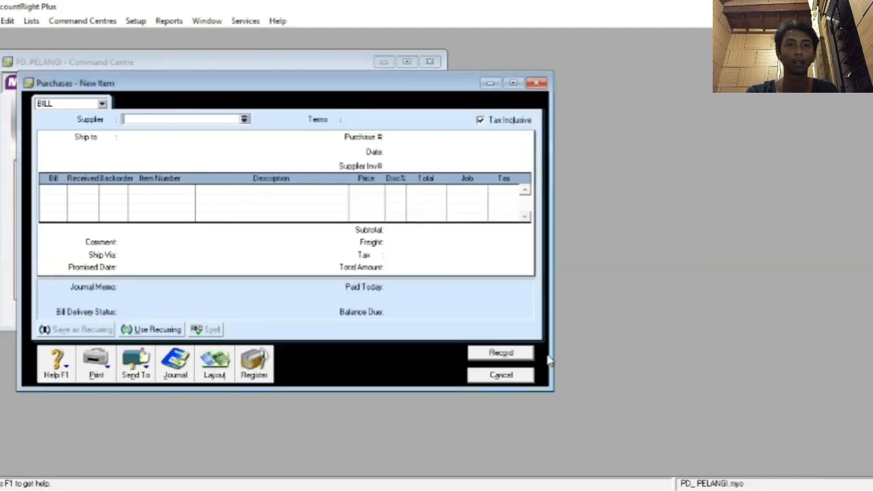
left_click(500, 375)
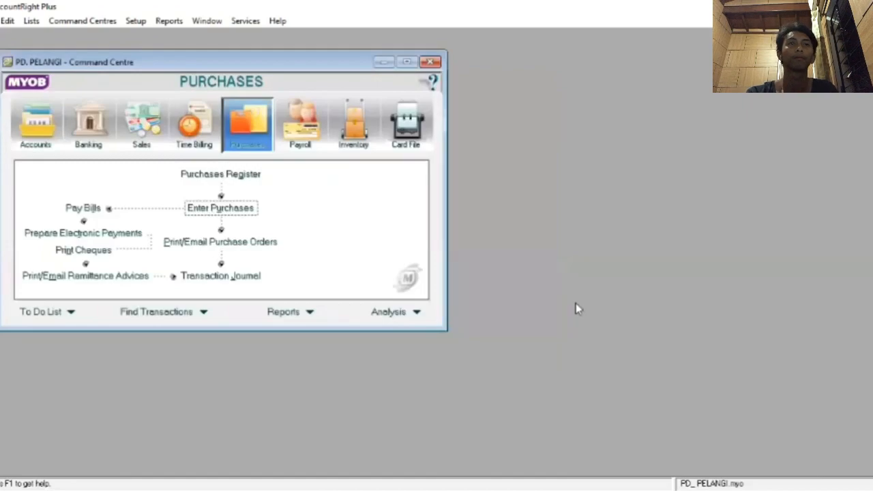